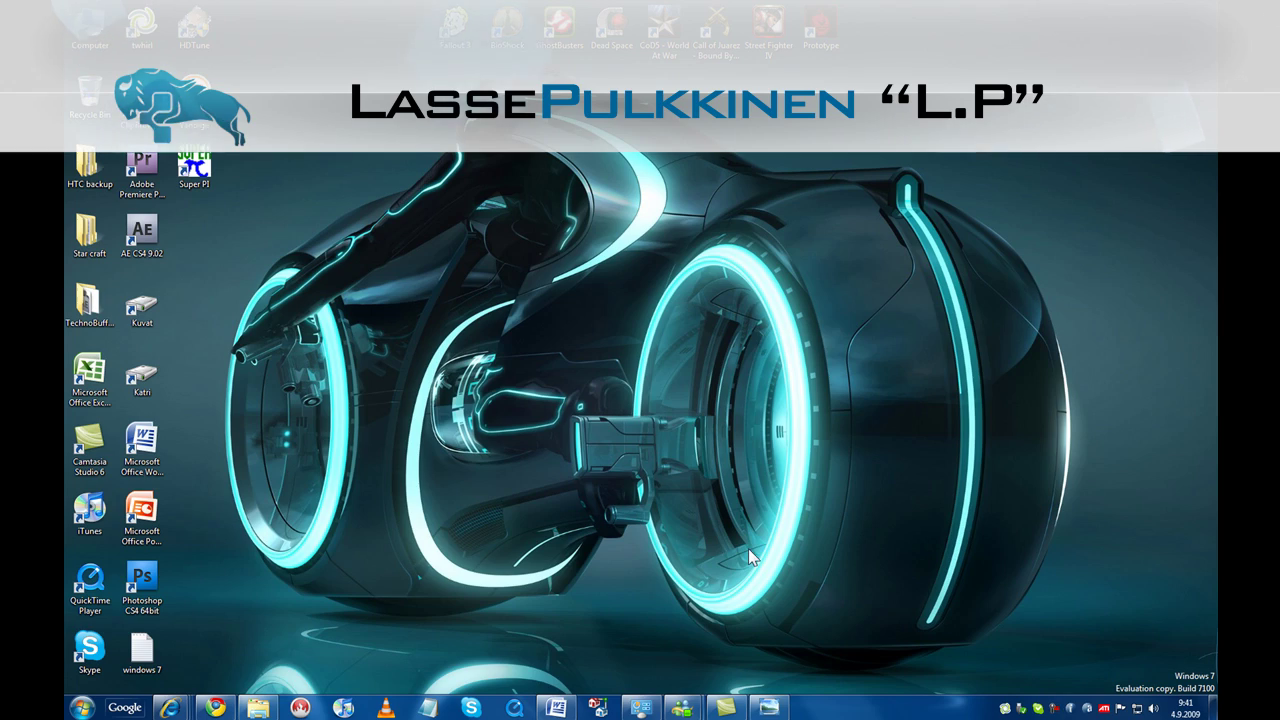
Minimize the desktop background settings and Word document, checking Word's recent-documents jump list.
{"action": "left_click", "coordinate": [640, 708]}
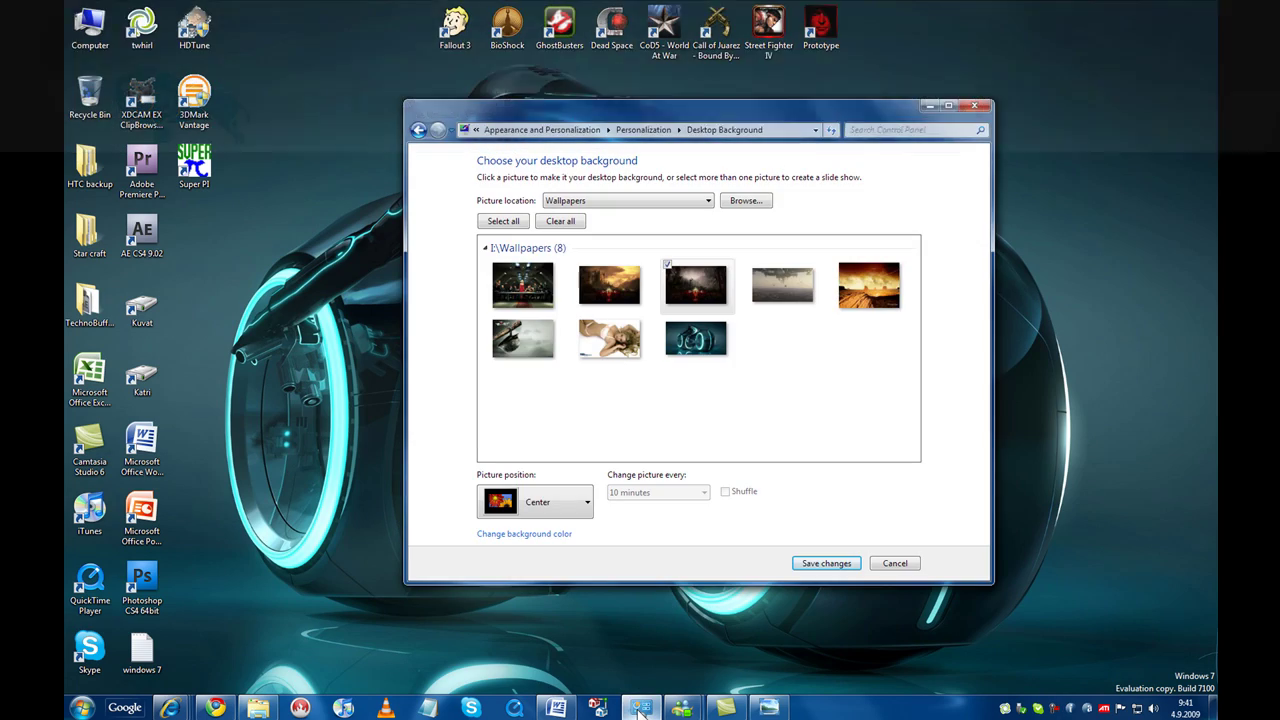
{"action": "left_click", "coordinate": [640, 708]}
{"action": "right_click", "coordinate": [560, 708]}
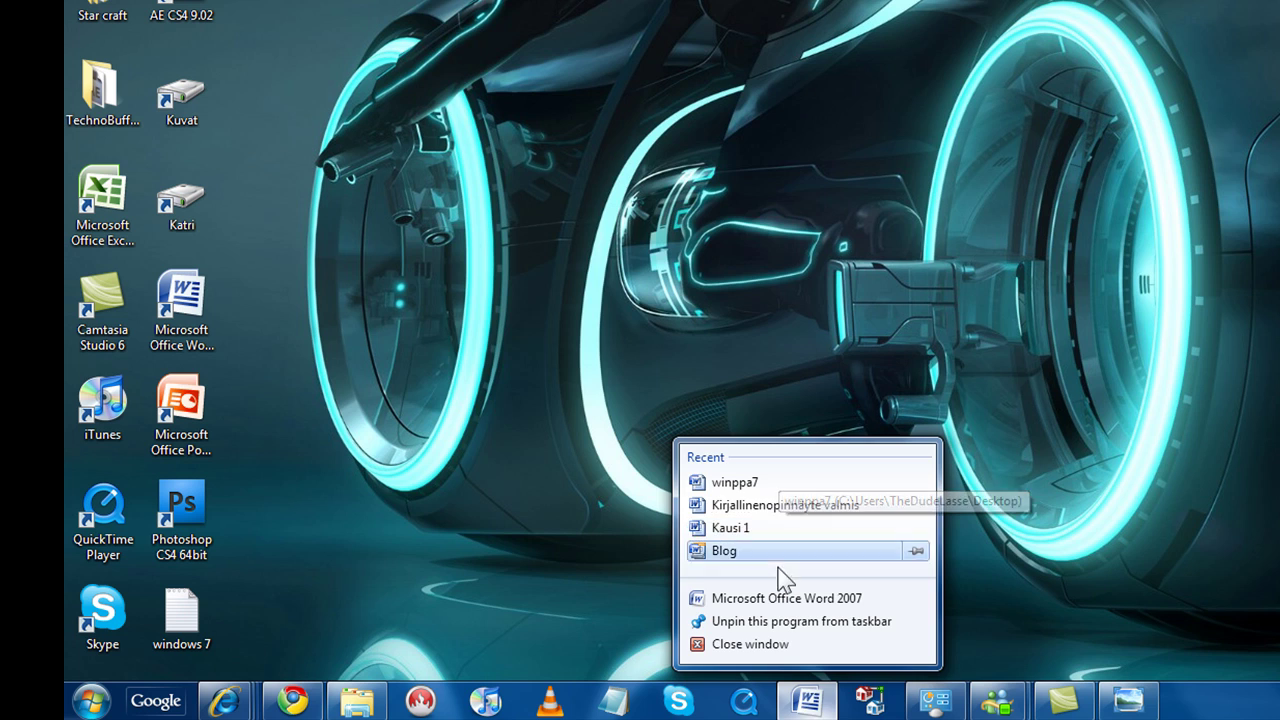
{"action": "left_click", "coordinate": [713, 703]}
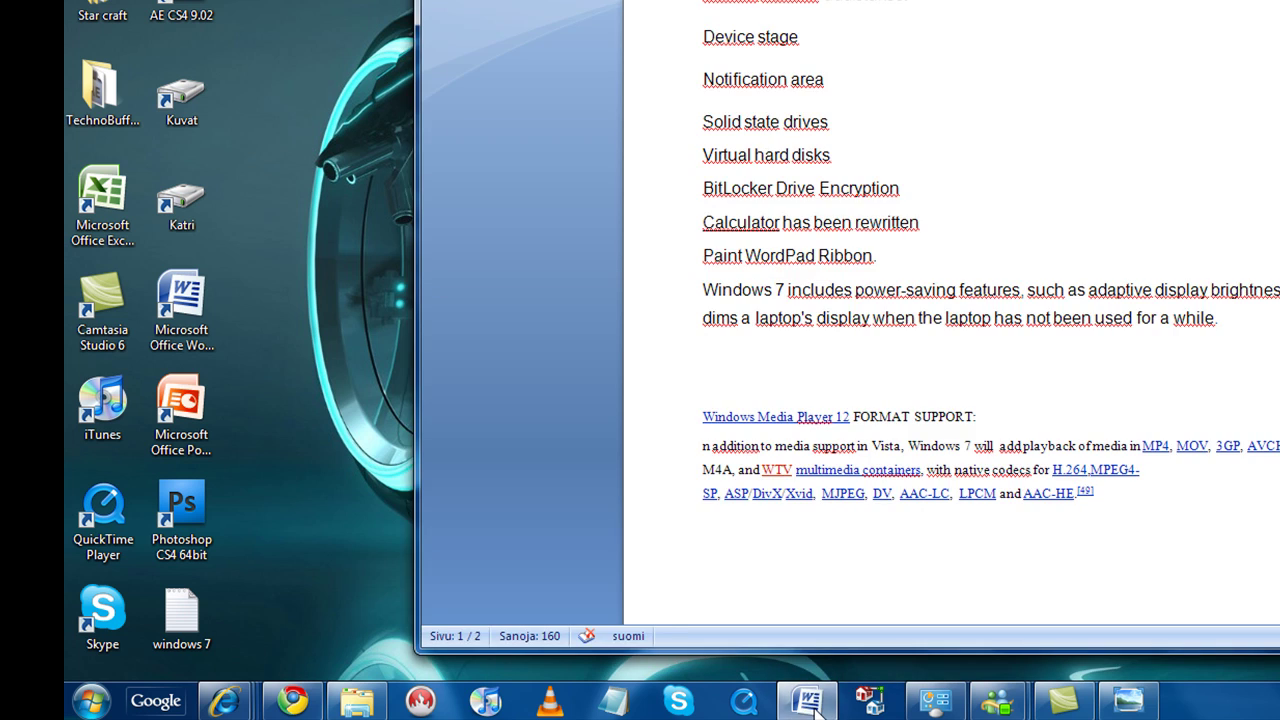
{"action": "left_click", "coordinate": [812, 703]}
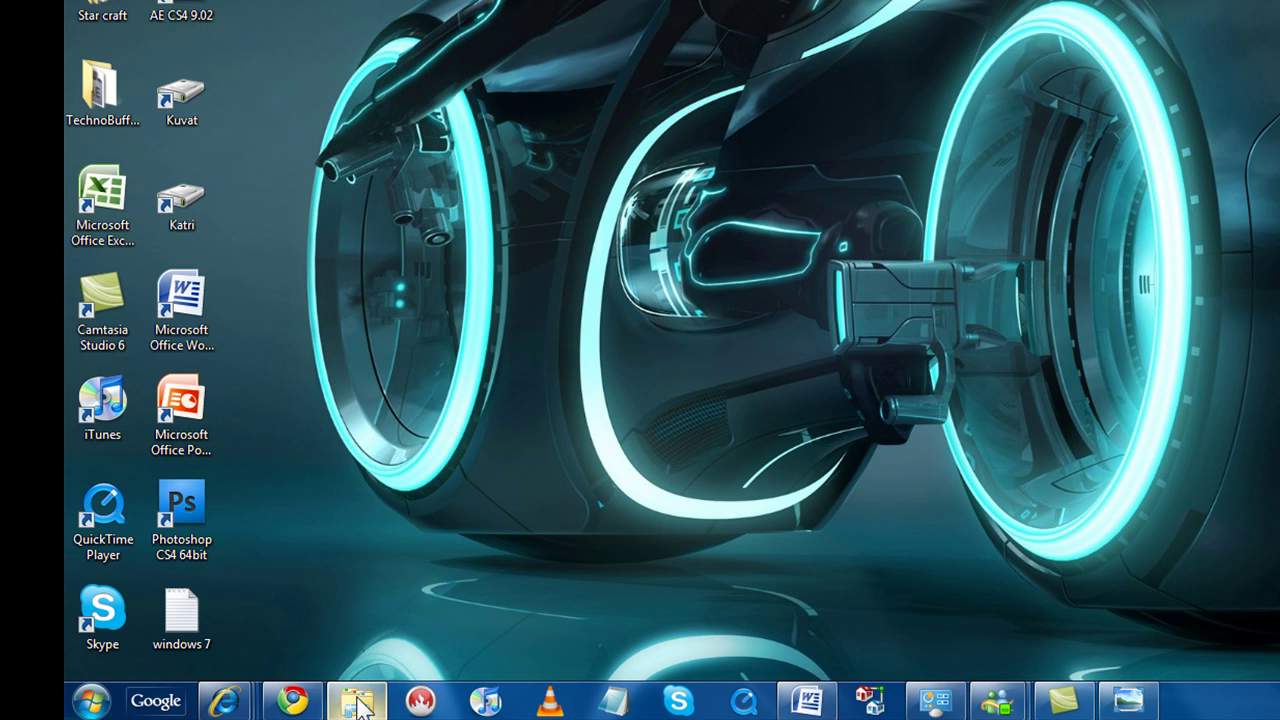
Bring up the Twitter page in Internet Explorer, snap it left then right, and minimize it.
{"action": "mouse_move", "coordinate": [224, 702]}
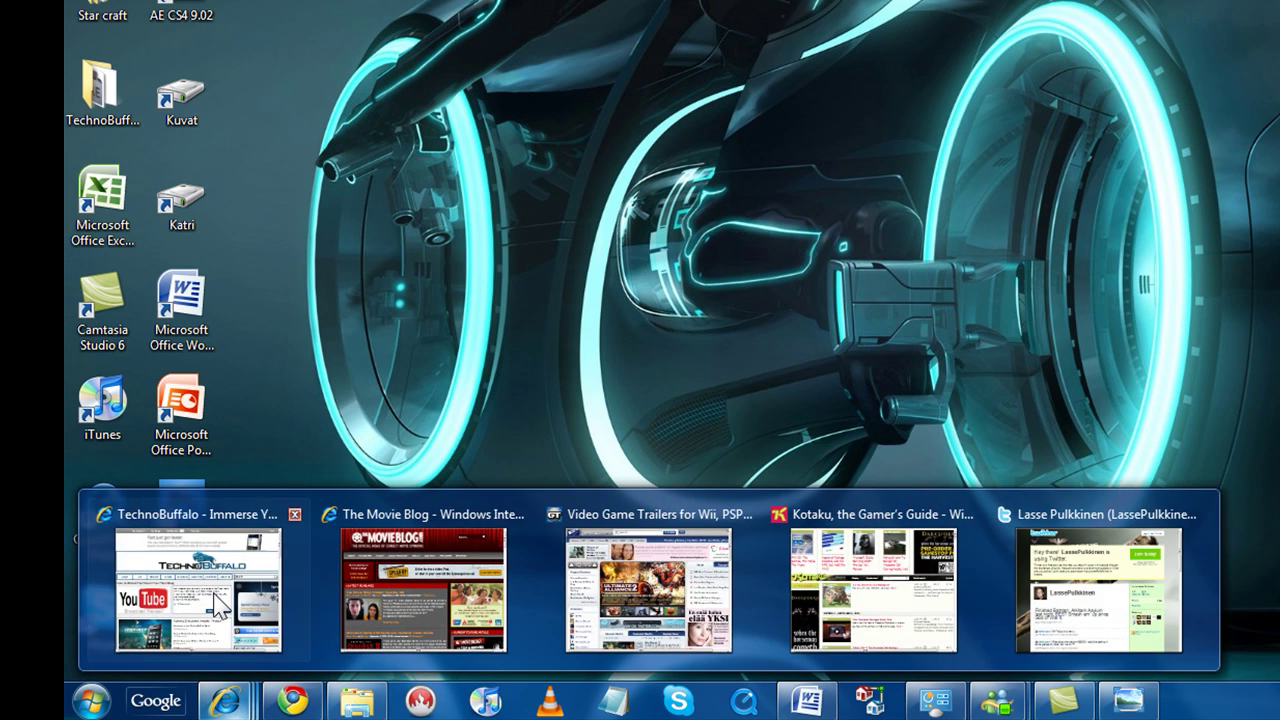
{"action": "mouse_move", "coordinate": [1100, 608]}
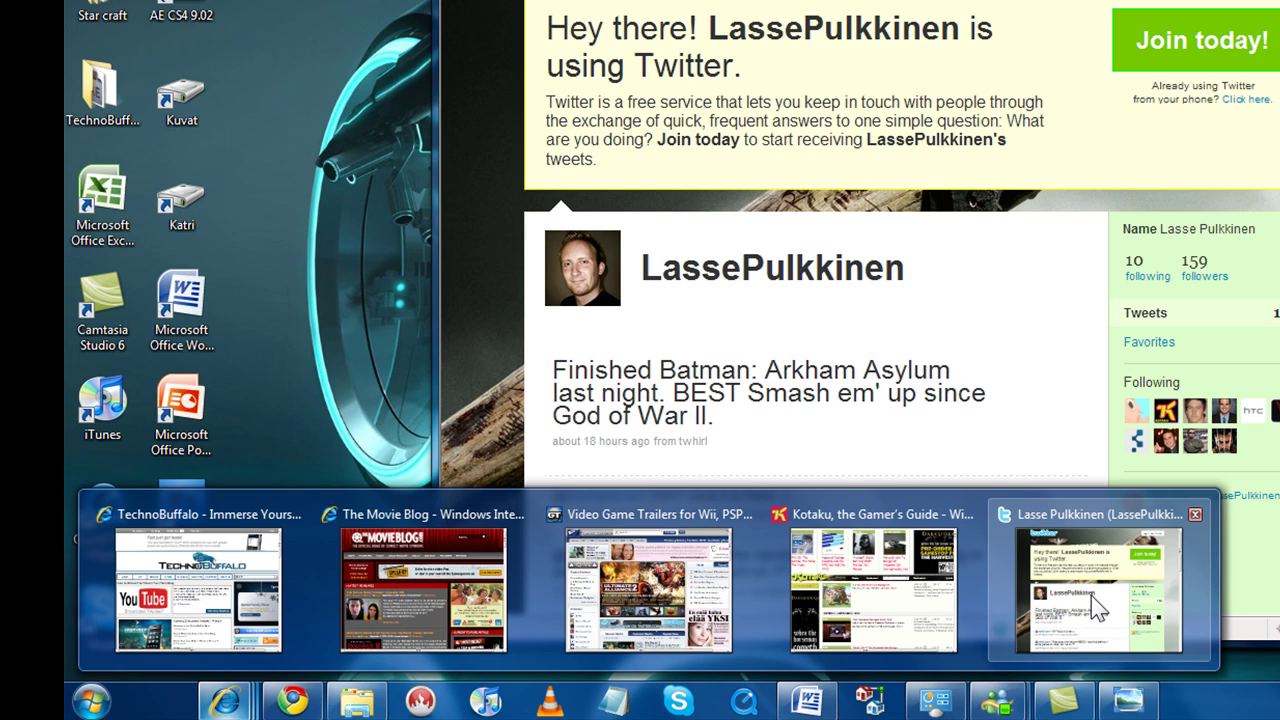
{"action": "left_click", "coordinate": [1097, 600]}
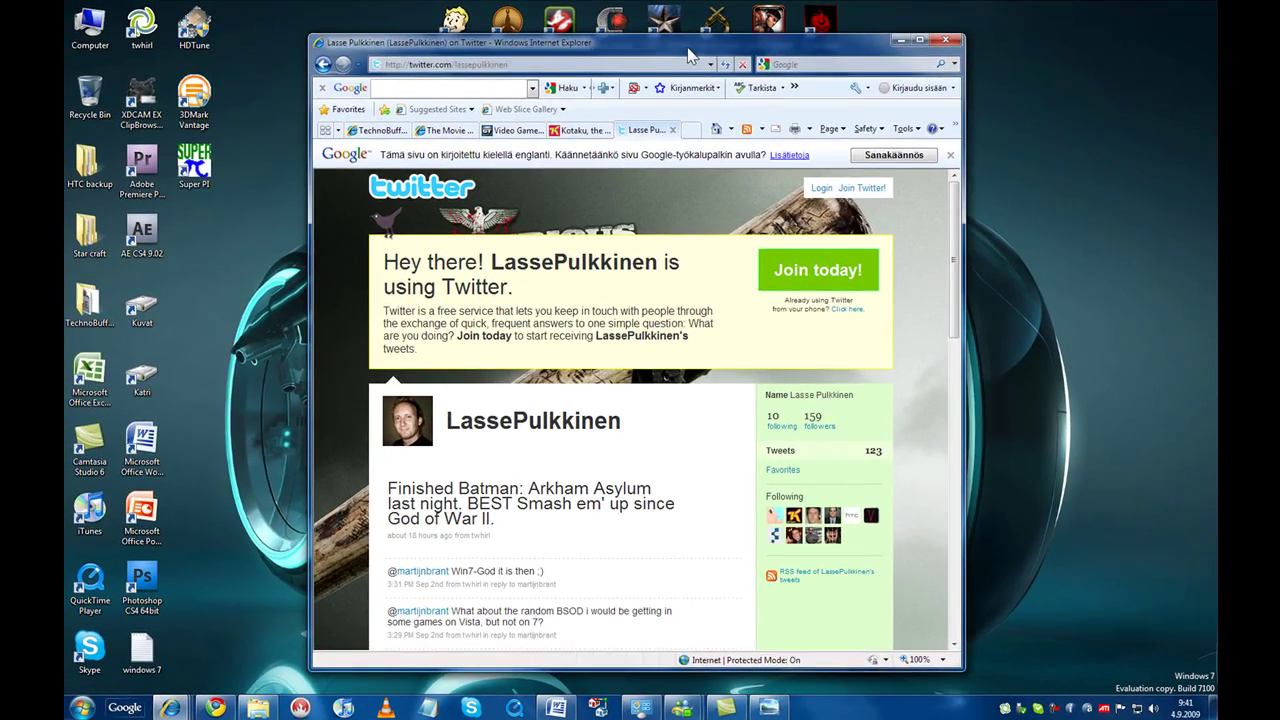
{"action": "left_click_drag", "start_coordinate": [688, 55], "coordinate": [66, 86]}
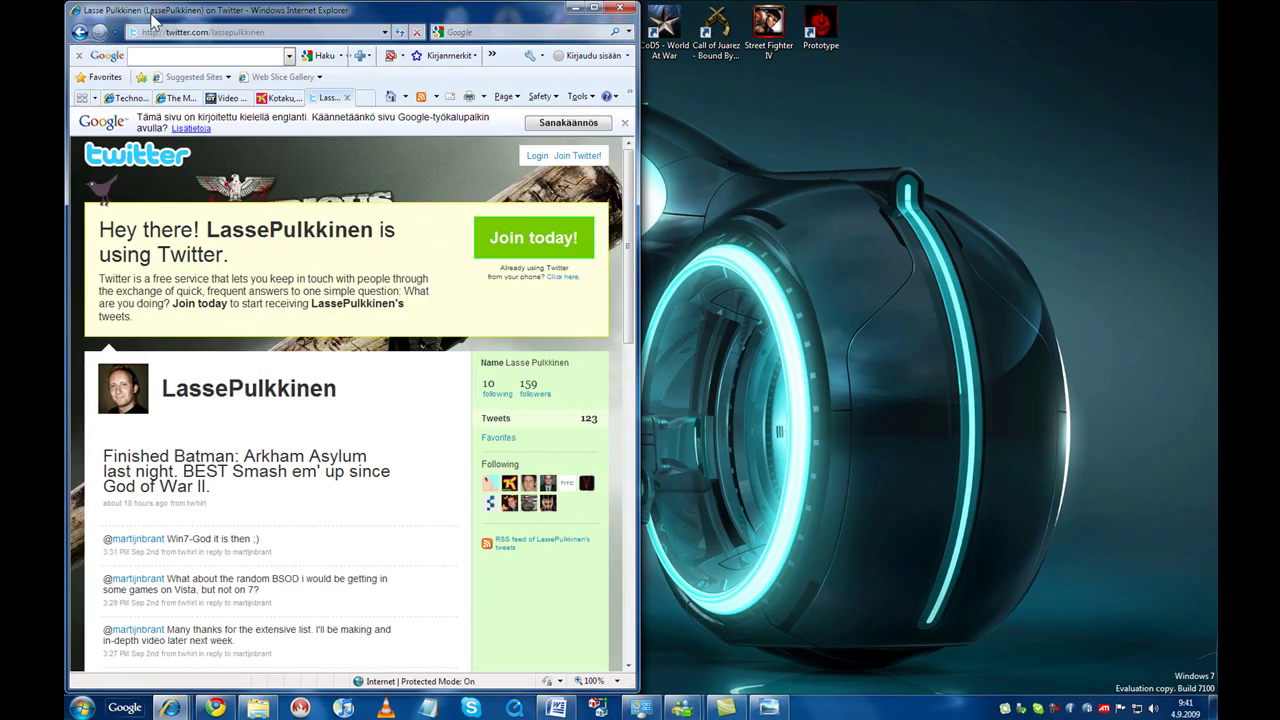
{"action": "left_click_drag", "start_coordinate": [160, 14], "coordinate": [1217, 94]}
{"action": "left_click", "coordinate": [1145, 14]}
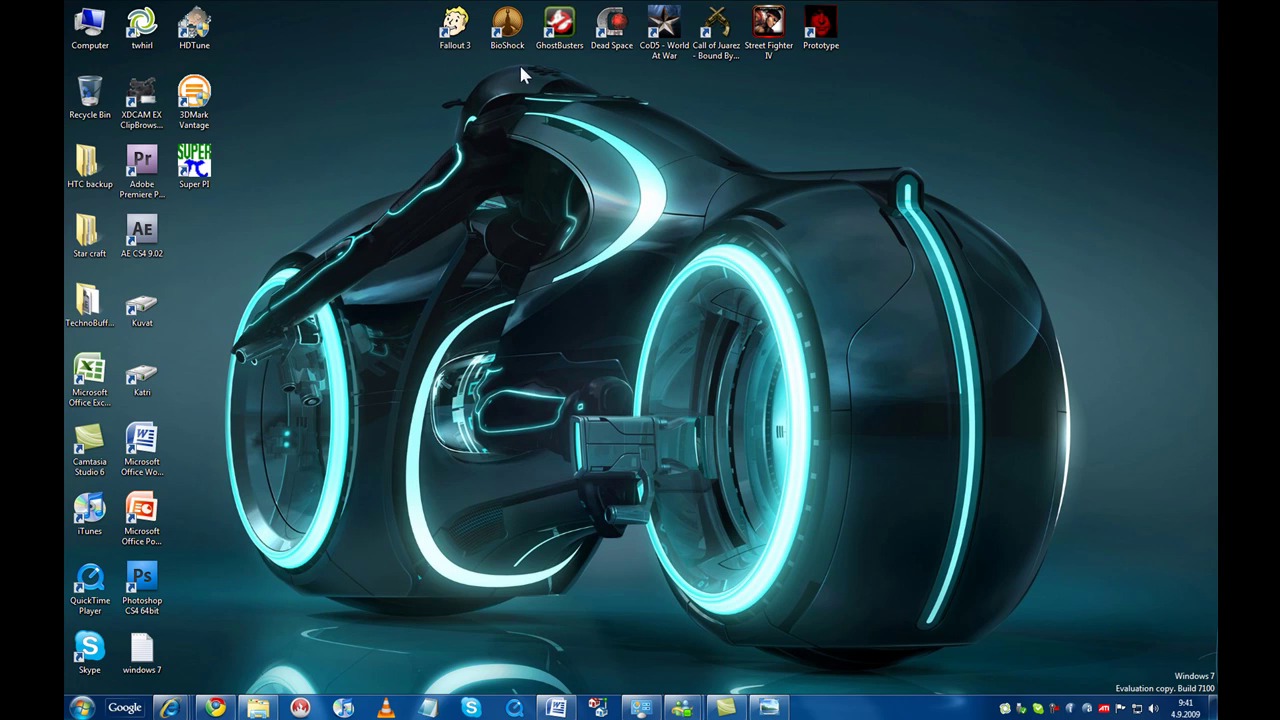
Open the Wallpapers folder with the Preview pane shown, enlarge the window, and maximize it.
{"action": "left_click", "coordinate": [258, 707]}
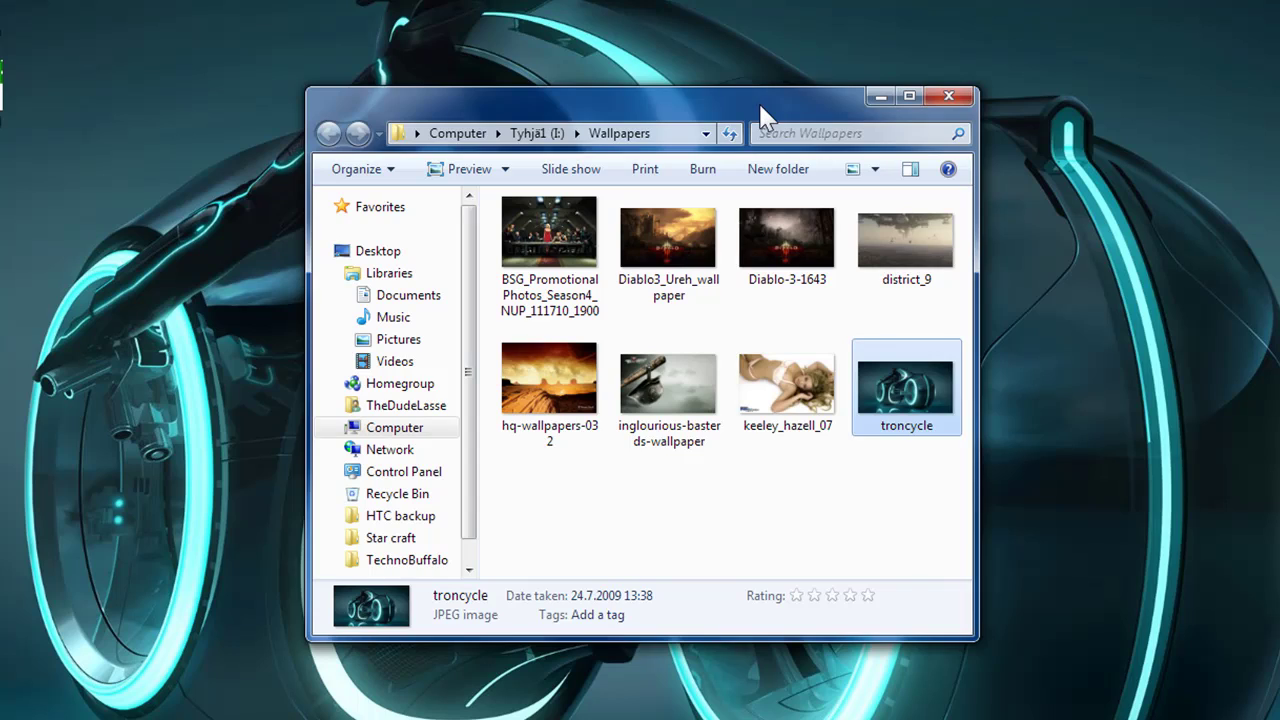
{"action": "left_click_drag", "start_coordinate": [733, 160], "coordinate": [721, 157]}
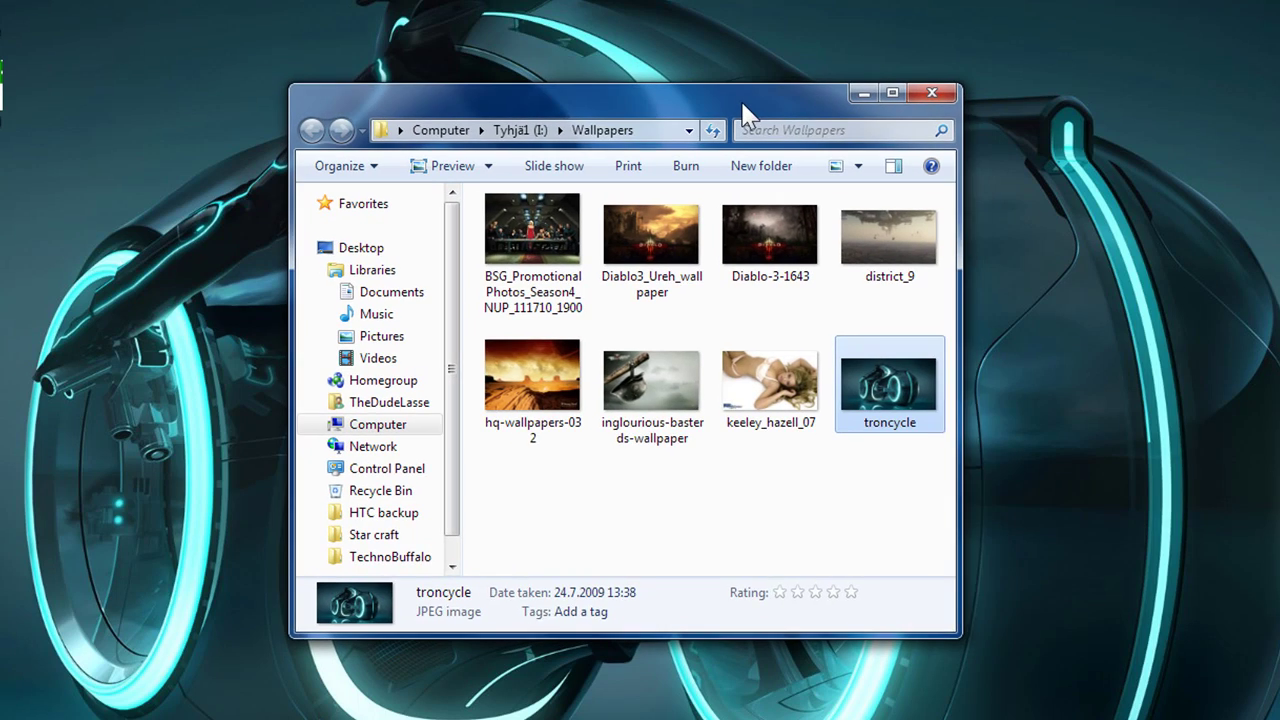
{"action": "left_click_drag", "start_coordinate": [745, 103], "coordinate": [768, 100]}
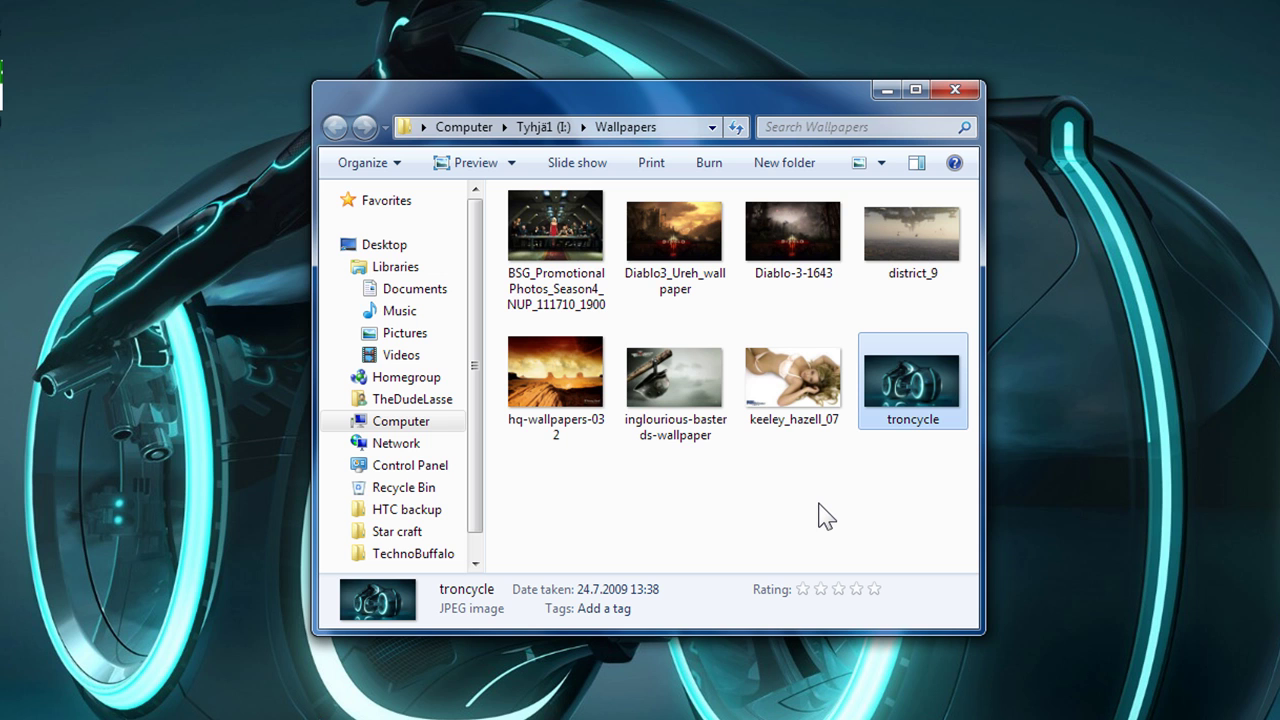
{"action": "key", "text": "alt+p"}
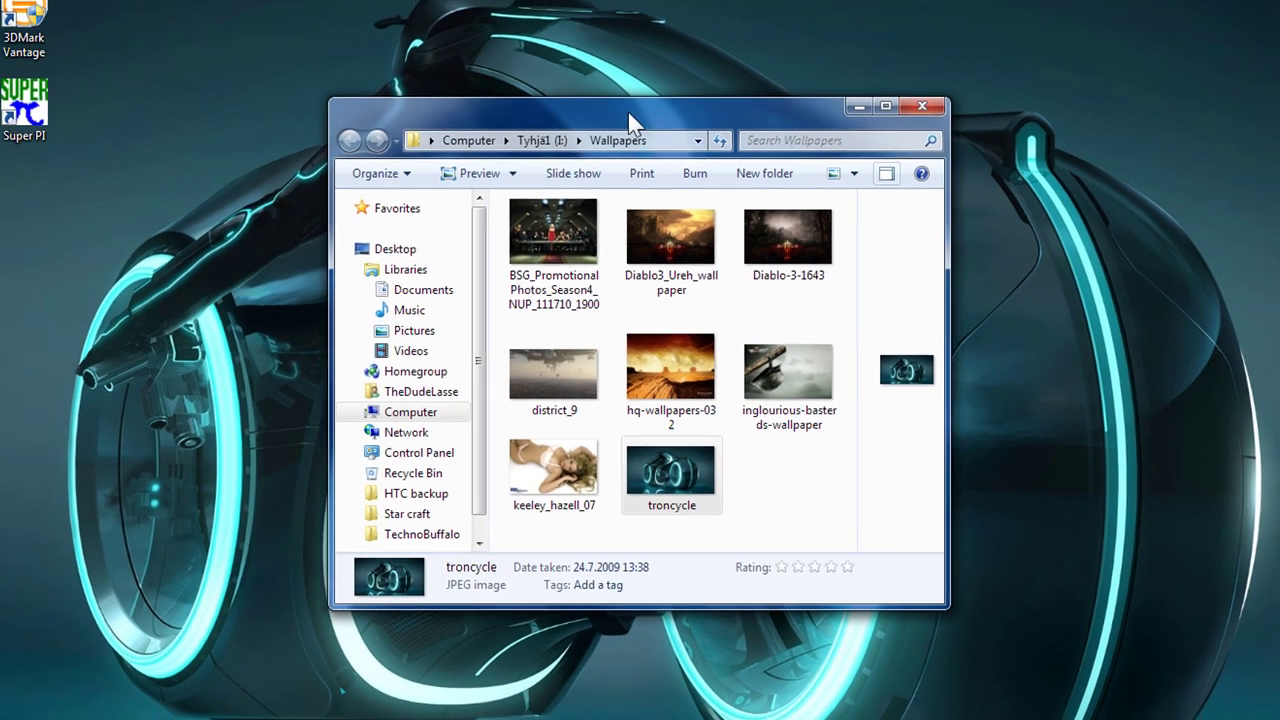
{"action": "left_click_drag", "start_coordinate": [630, 100], "coordinate": [410, 100]}
{"action": "left_click_drag", "start_coordinate": [636, 444], "coordinate": [1127, 644]}
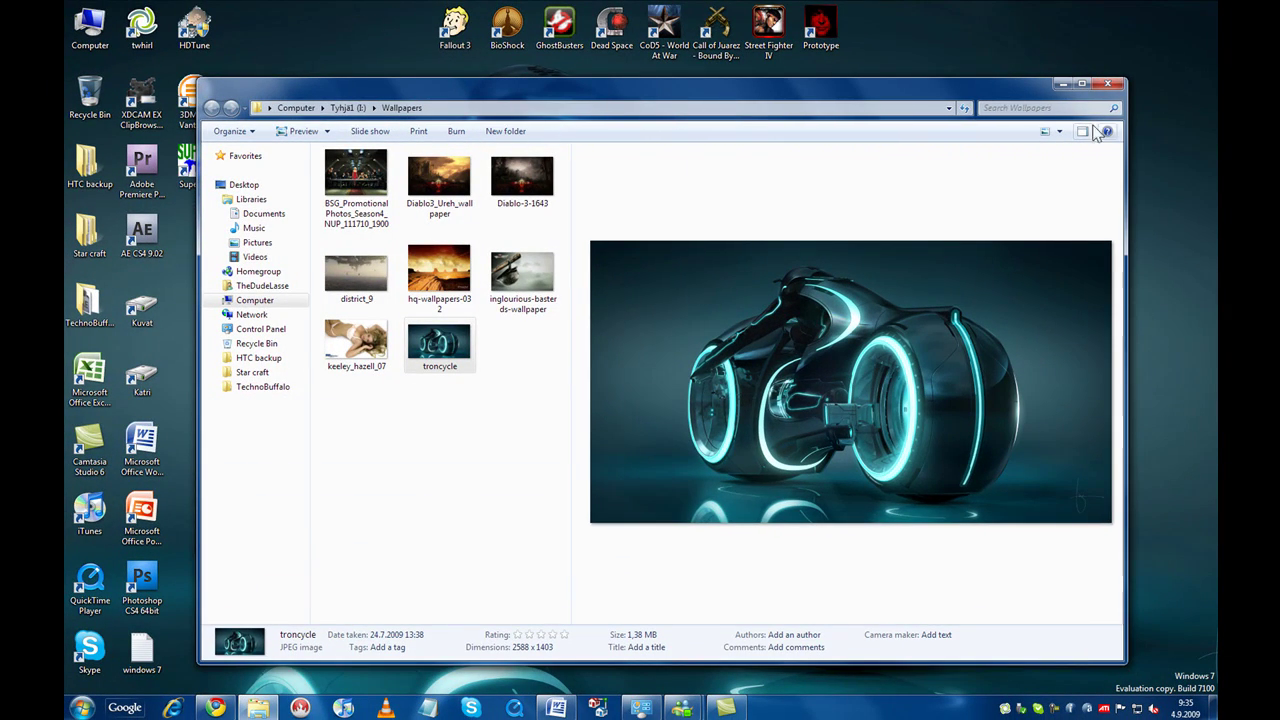
{"action": "left_click", "coordinate": [1082, 83]}
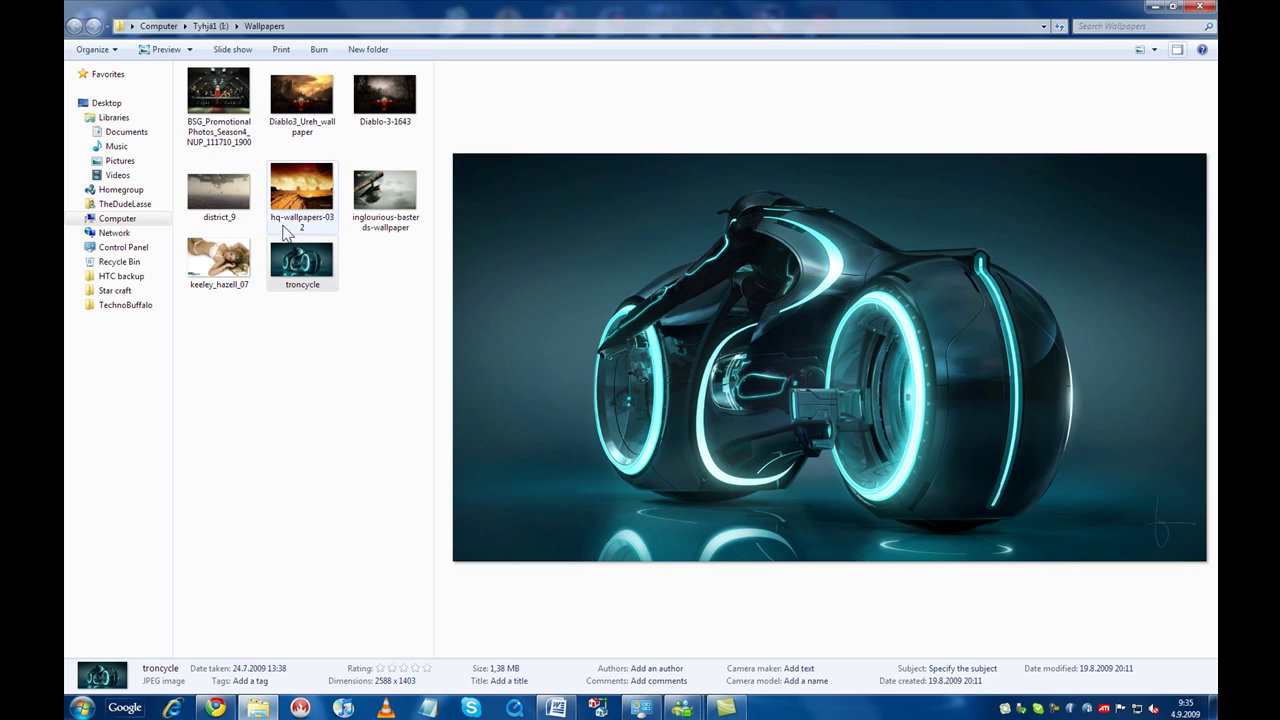
Preview Diablo-3-1643, then hq-wallpapers-032, and restore the window to floating size.
{"action": "key", "text": "Up"}
{"action": "key", "text": "Up"}
{"action": "key", "text": "Right"}
{"action": "key", "text": "Down"}
{"action": "key", "text": "Left"}
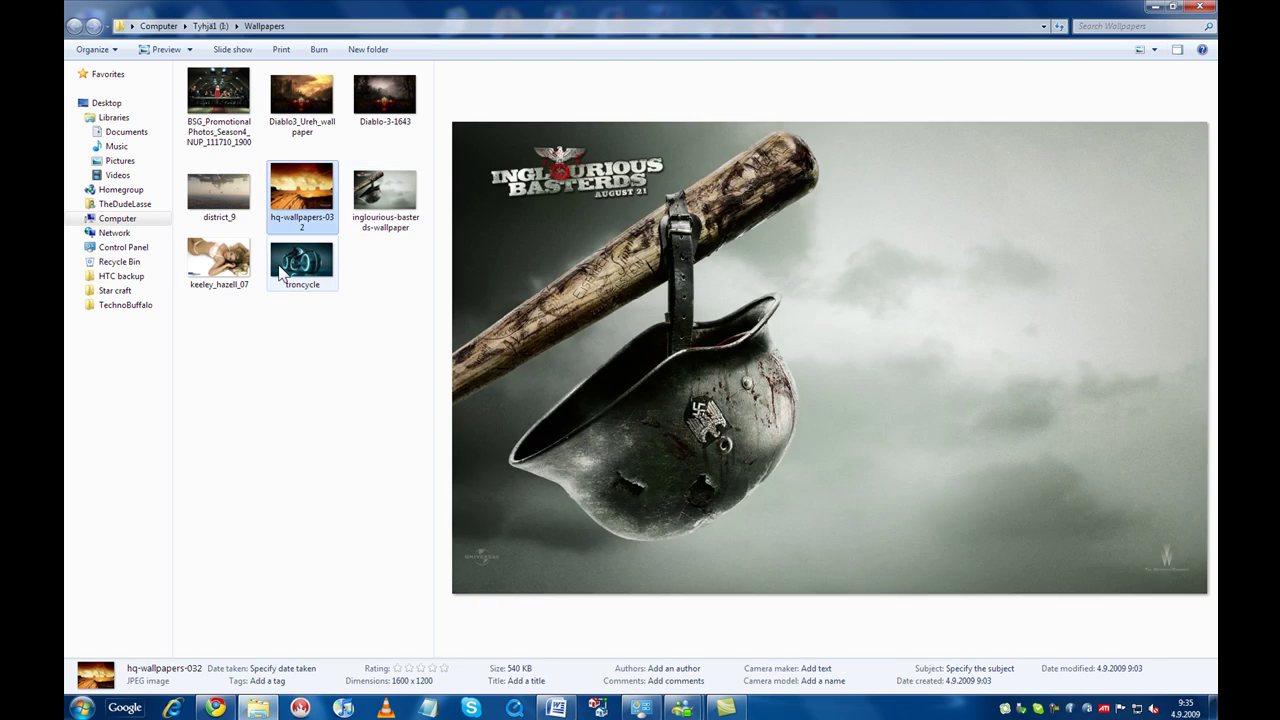
{"action": "left_click", "coordinate": [1173, 6]}
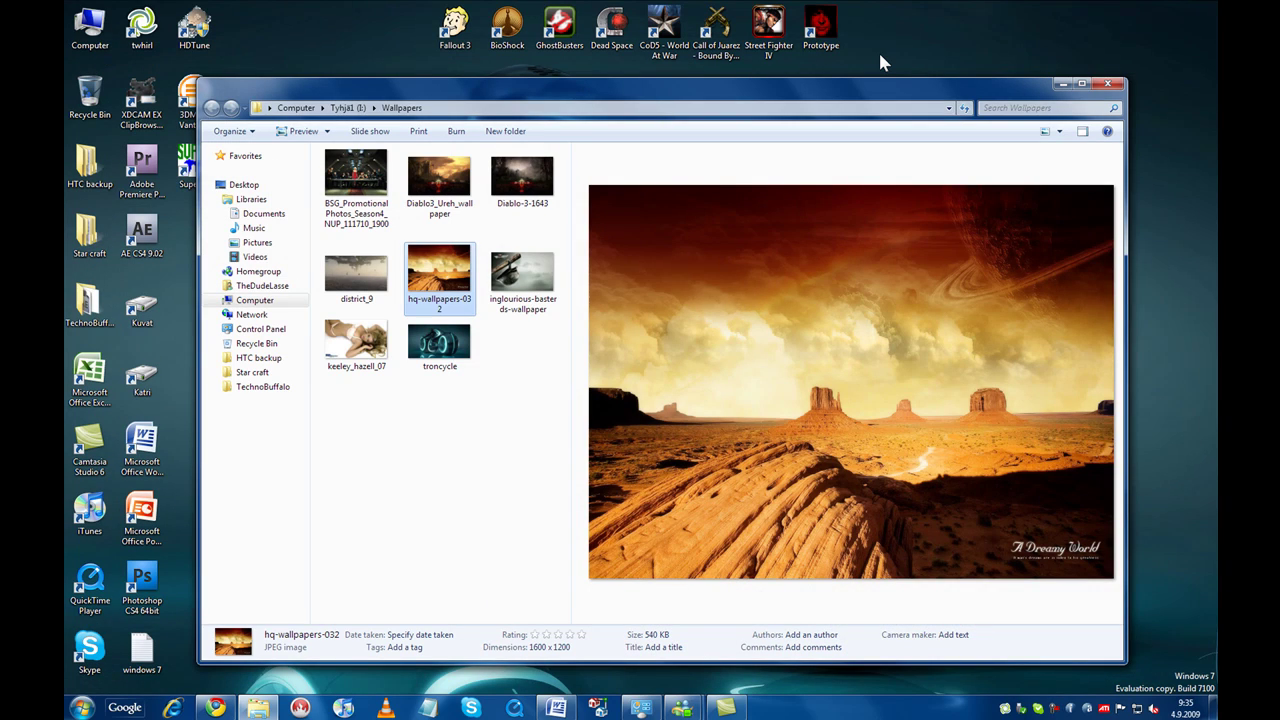
Peek at the desktop, then test Win+Arrow snapping: halves, maximize, minimize and restore.
{"action": "key", "text": "super+space"}
{"action": "key", "text": "super+Left"}
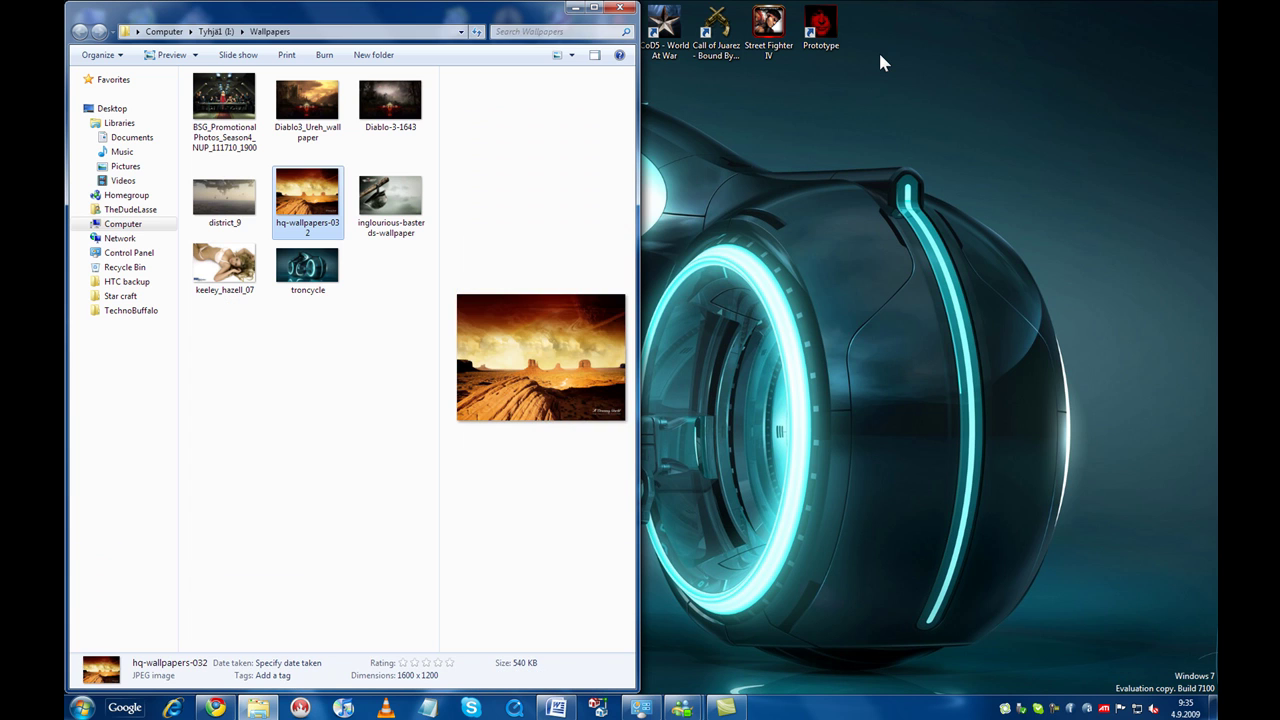
{"action": "key", "text": "super+Right"}
{"action": "key", "text": "super+Right"}
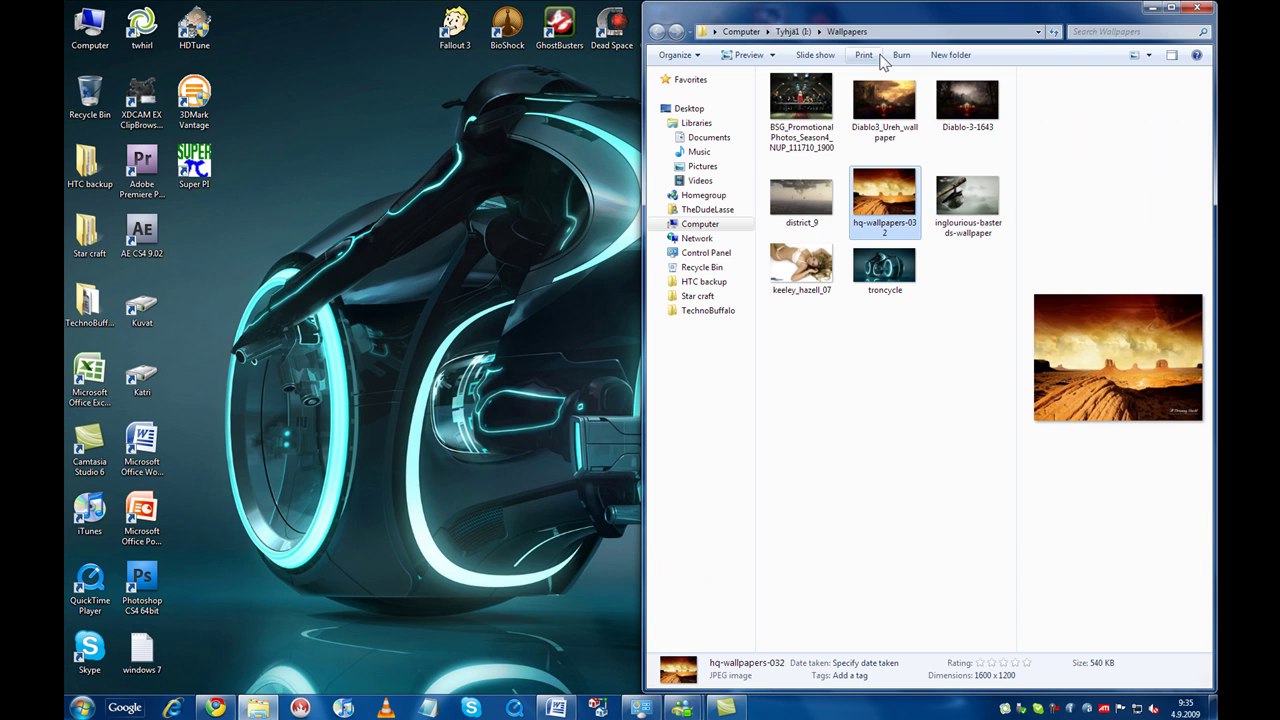
{"action": "key", "text": "super+Left"}
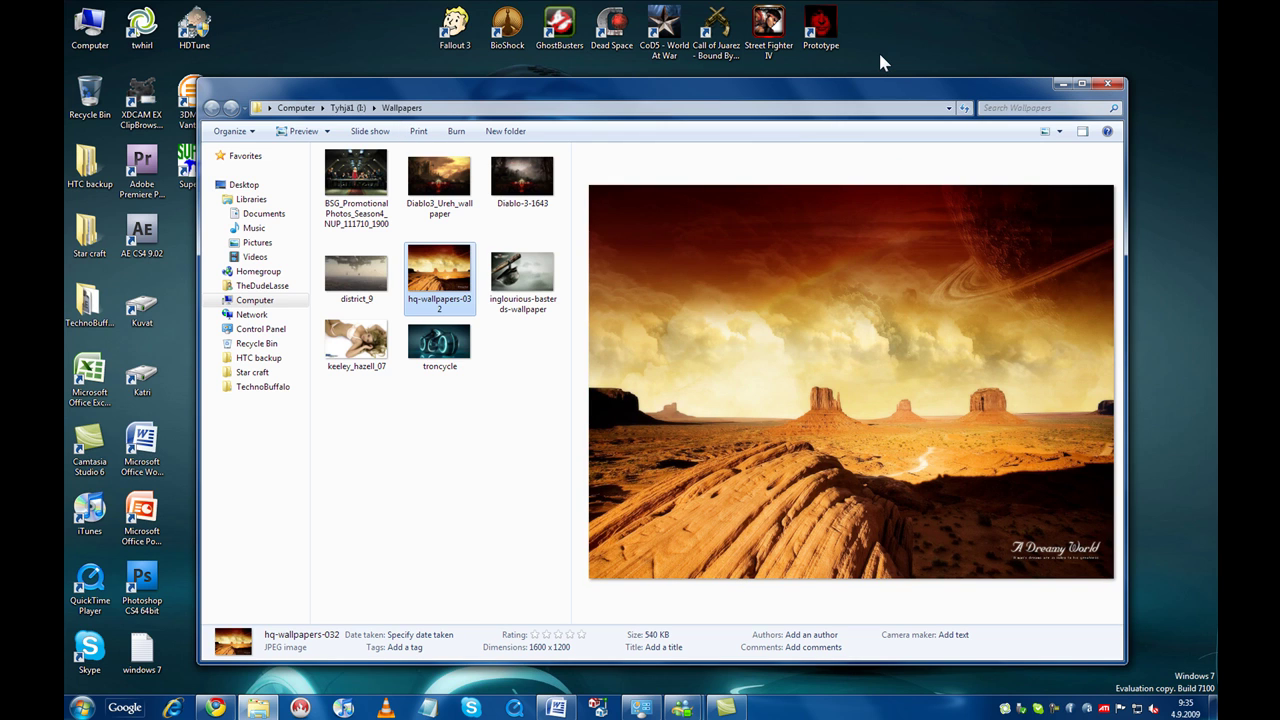
{"action": "key", "text": "super+Left"}
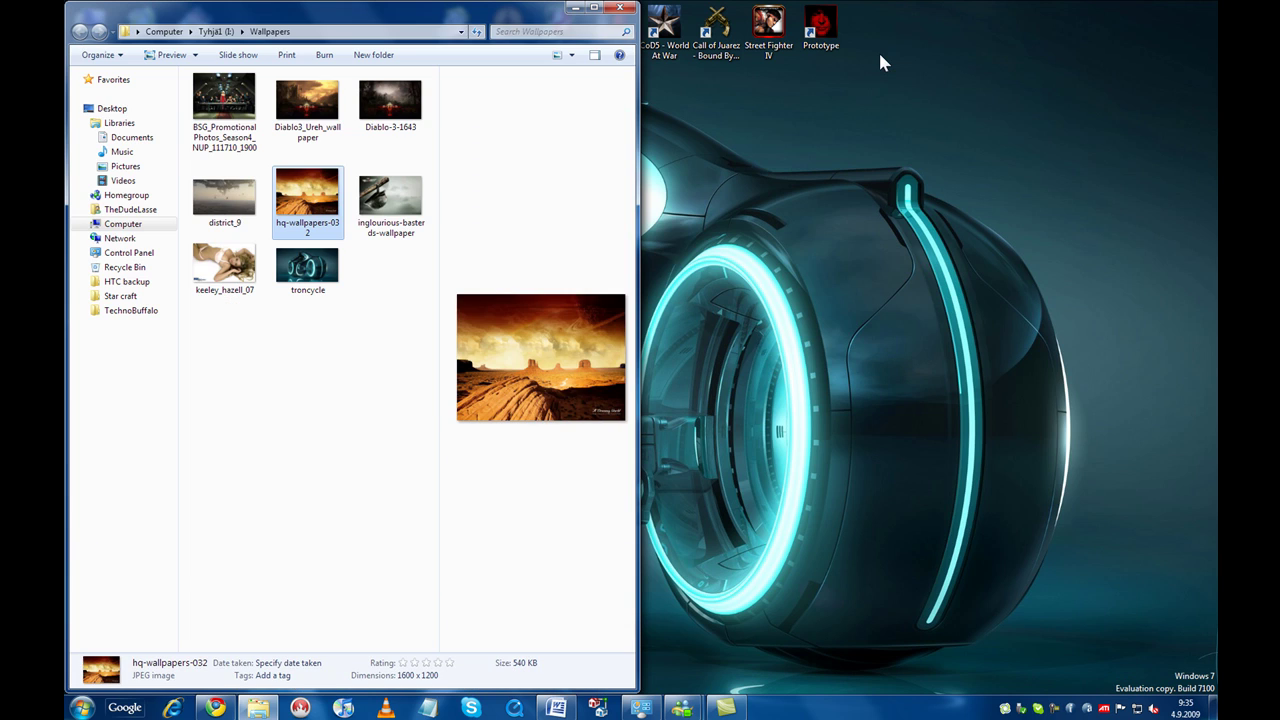
{"action": "key", "text": "super+Right"}
{"action": "key", "text": "super+Right"}
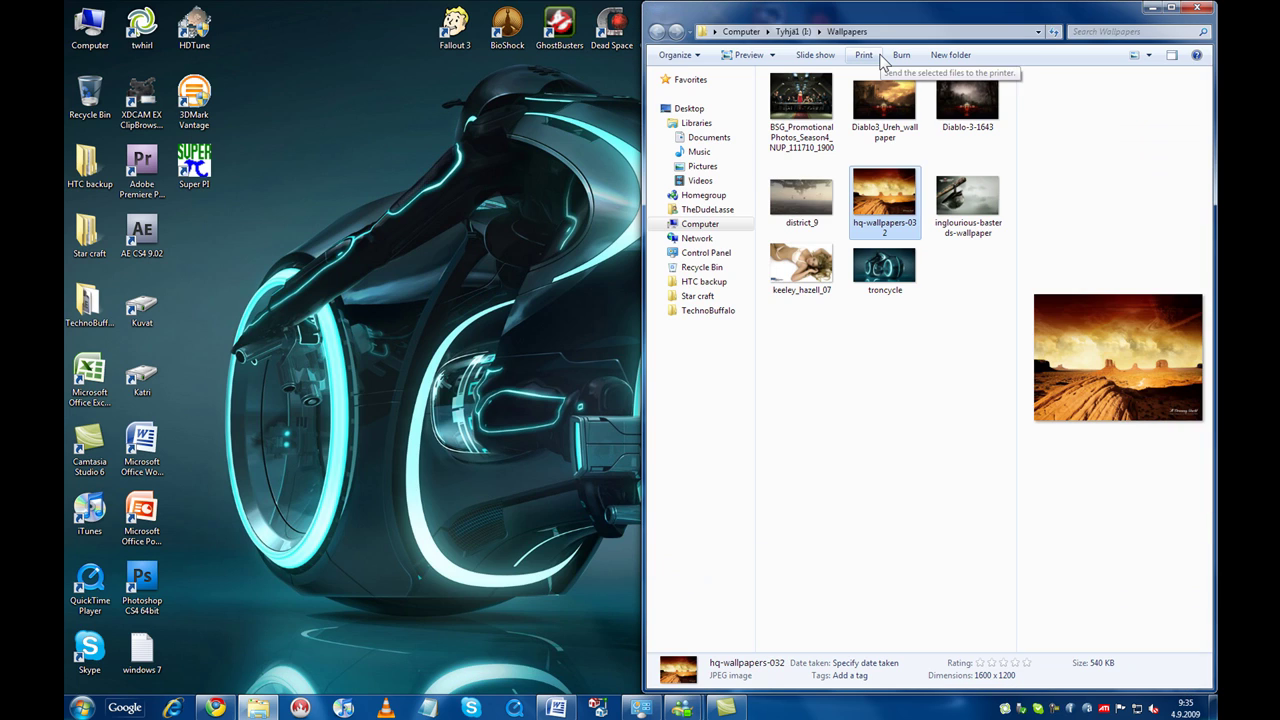
{"action": "key", "text": "super+Left"}
{"action": "key", "text": "super+Up"}
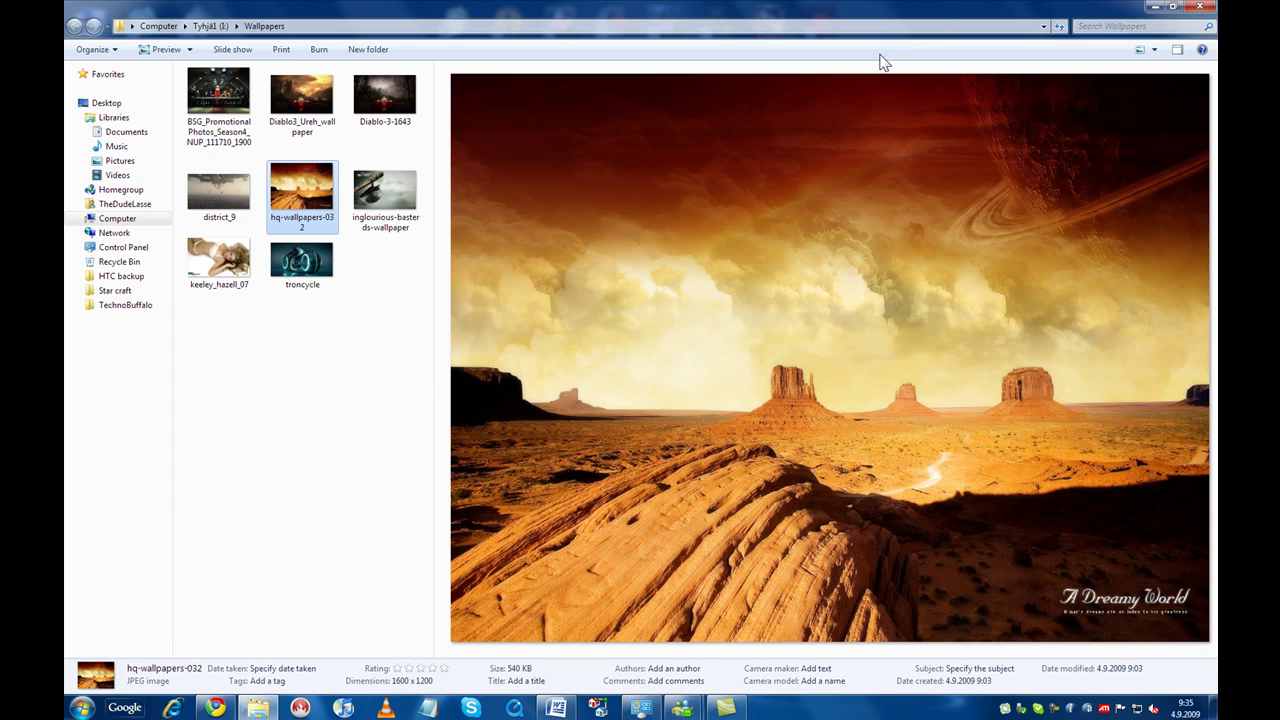
{"action": "key", "text": "super+Down"}
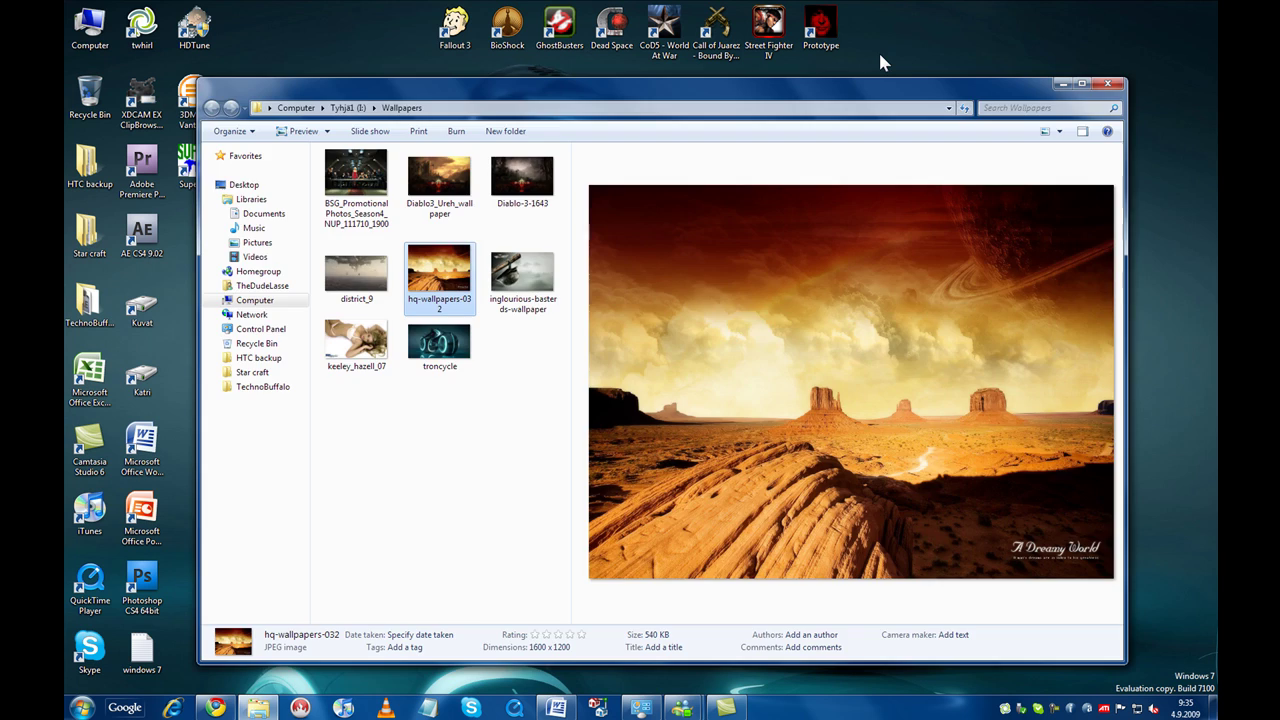
{"action": "key", "text": "super+Down"}
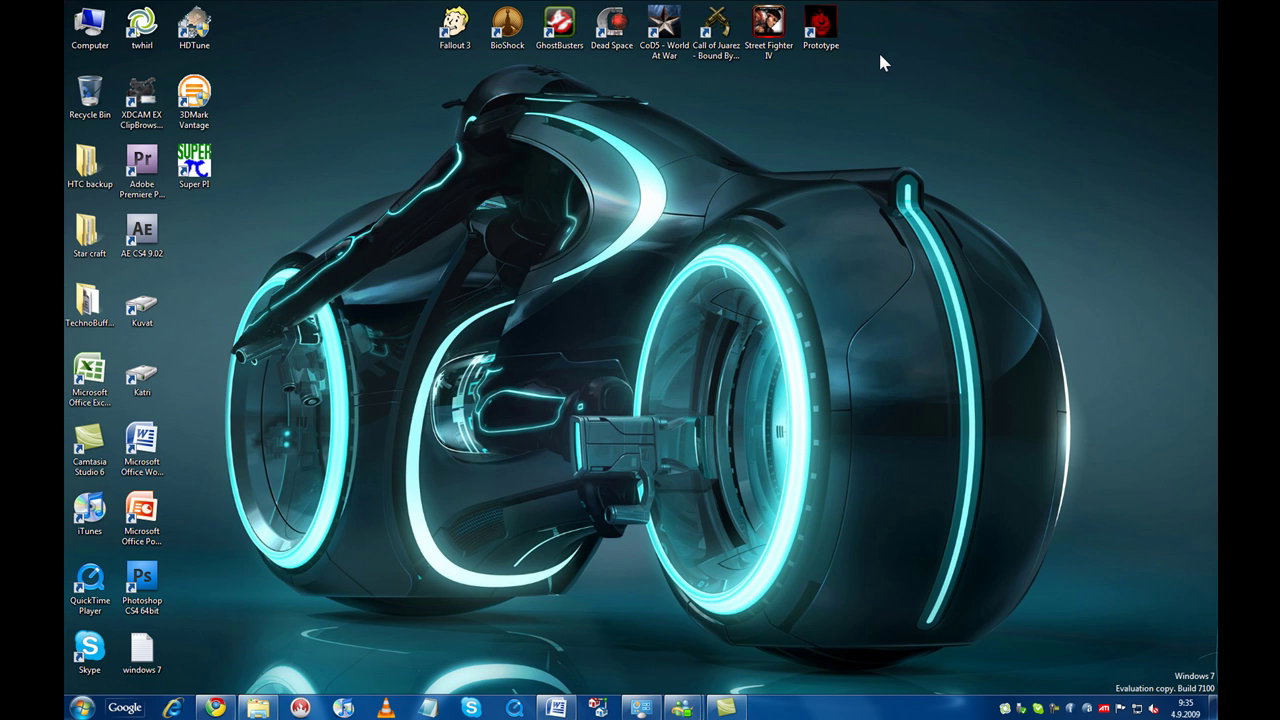
{"action": "key", "text": "super+Up"}
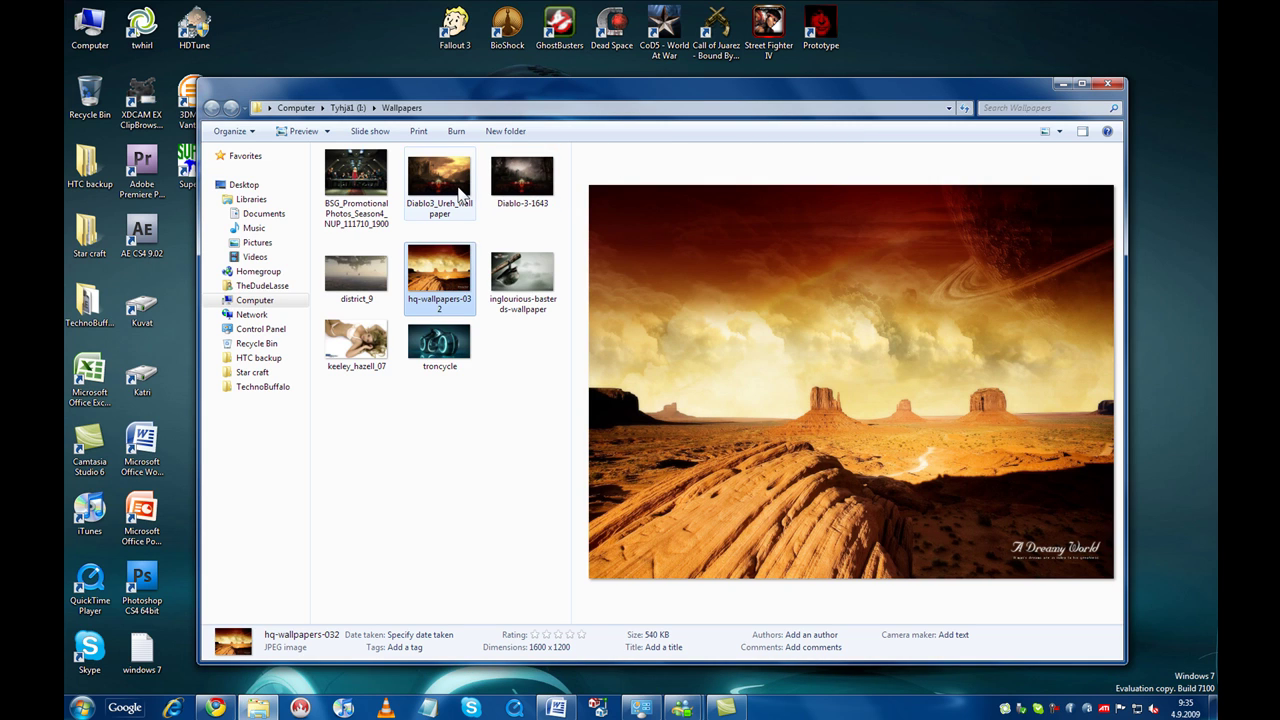
Preview the first picture, the BSG promotional photo, then restore the Explorer window down.
{"action": "key", "text": "Home"}
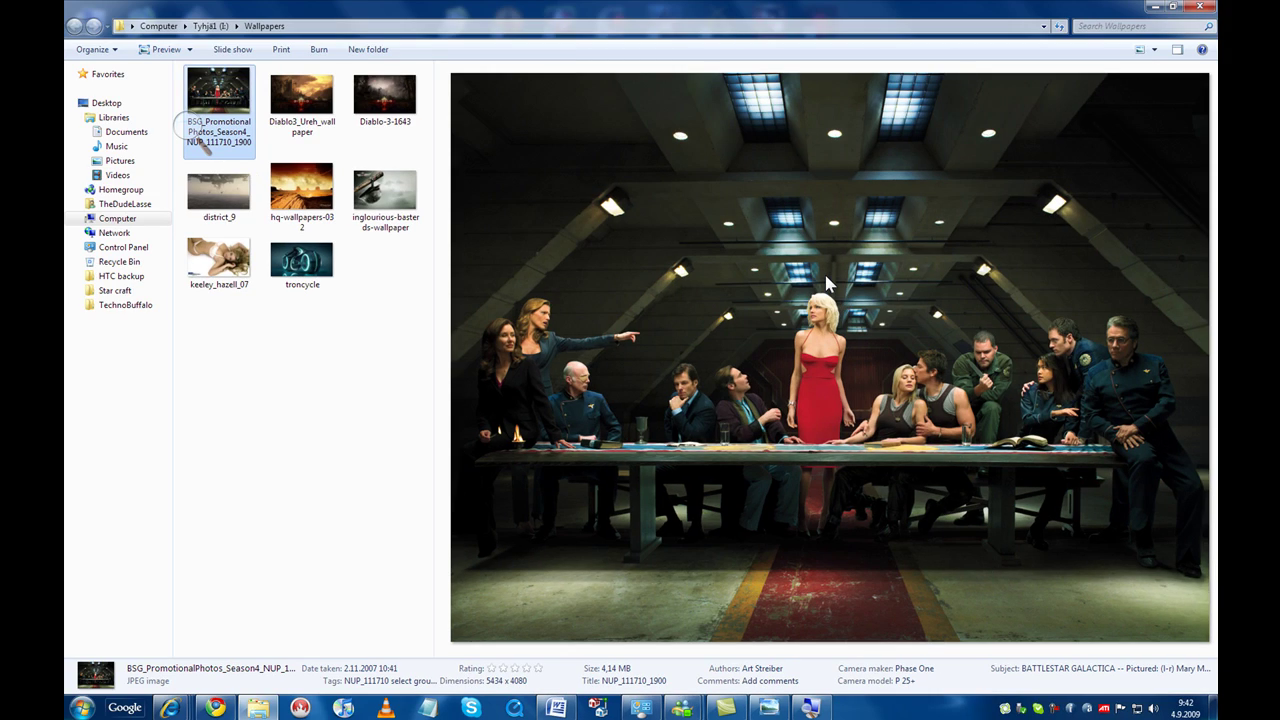
{"action": "left_click", "coordinate": [1172, 7]}
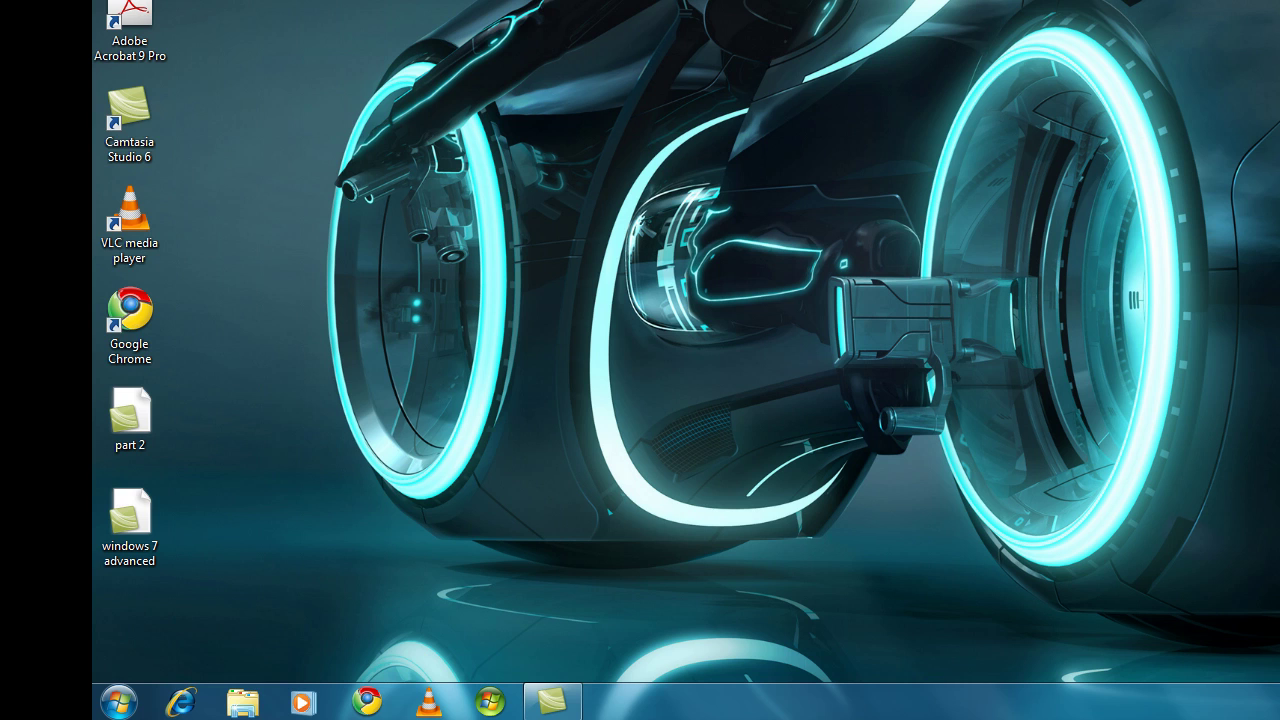
Launch Media Center and play the gannet clip from Pictures + Videos > video library > Sample Videos.
{"action": "left_click", "coordinate": [490, 703]}
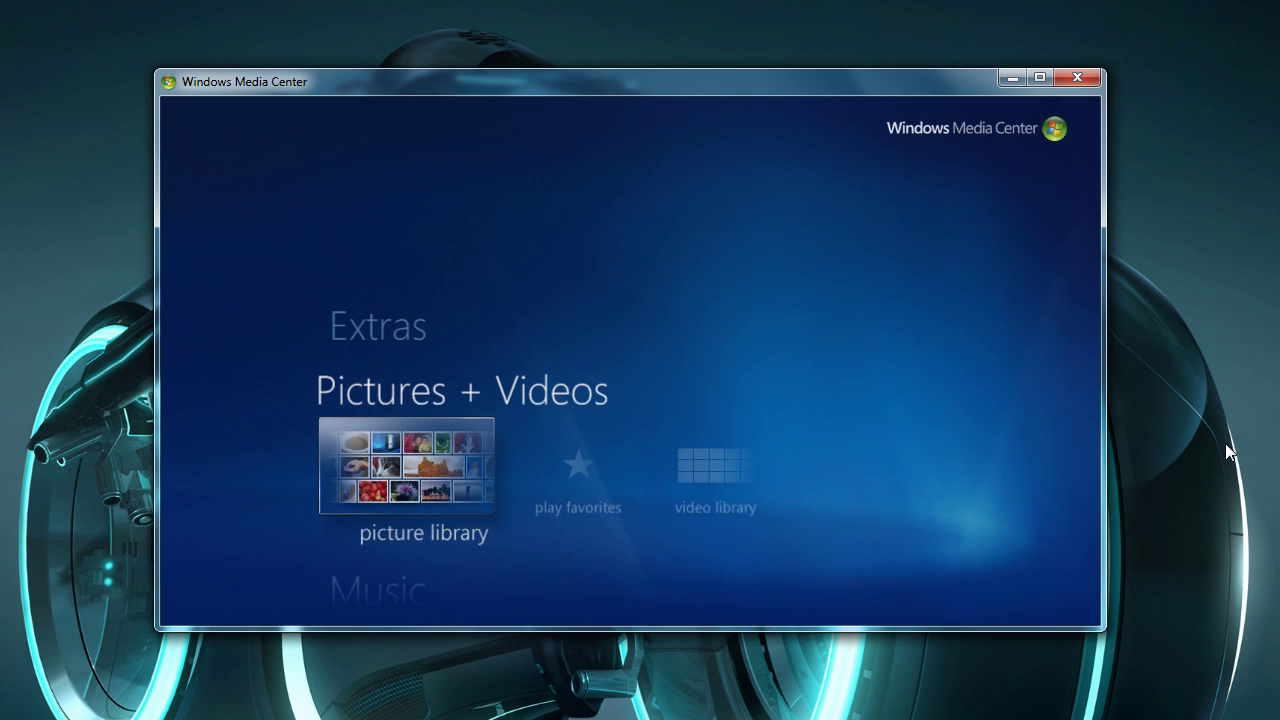
{"action": "key", "text": "Up"}
{"action": "key", "text": "Right"}
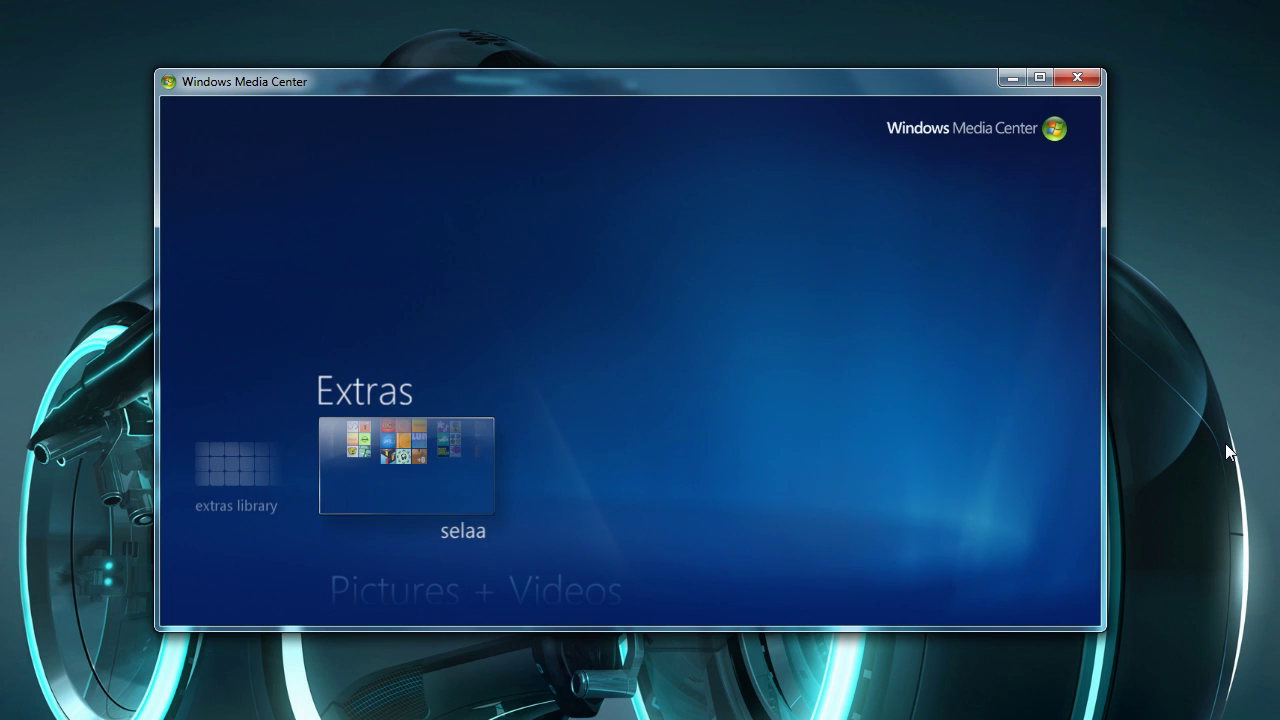
{"action": "key", "text": "Left"}
{"action": "key", "text": "Down"}
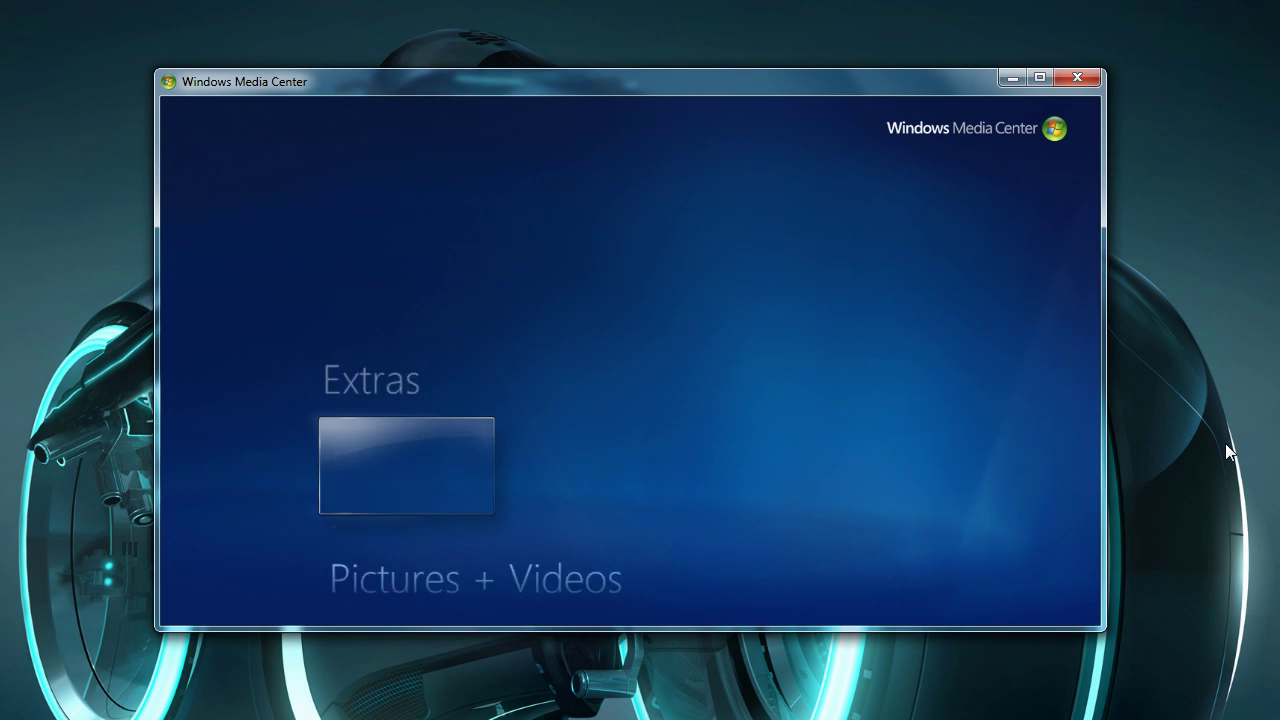
{"action": "key", "text": "Right"}
{"action": "key", "text": "Right"}
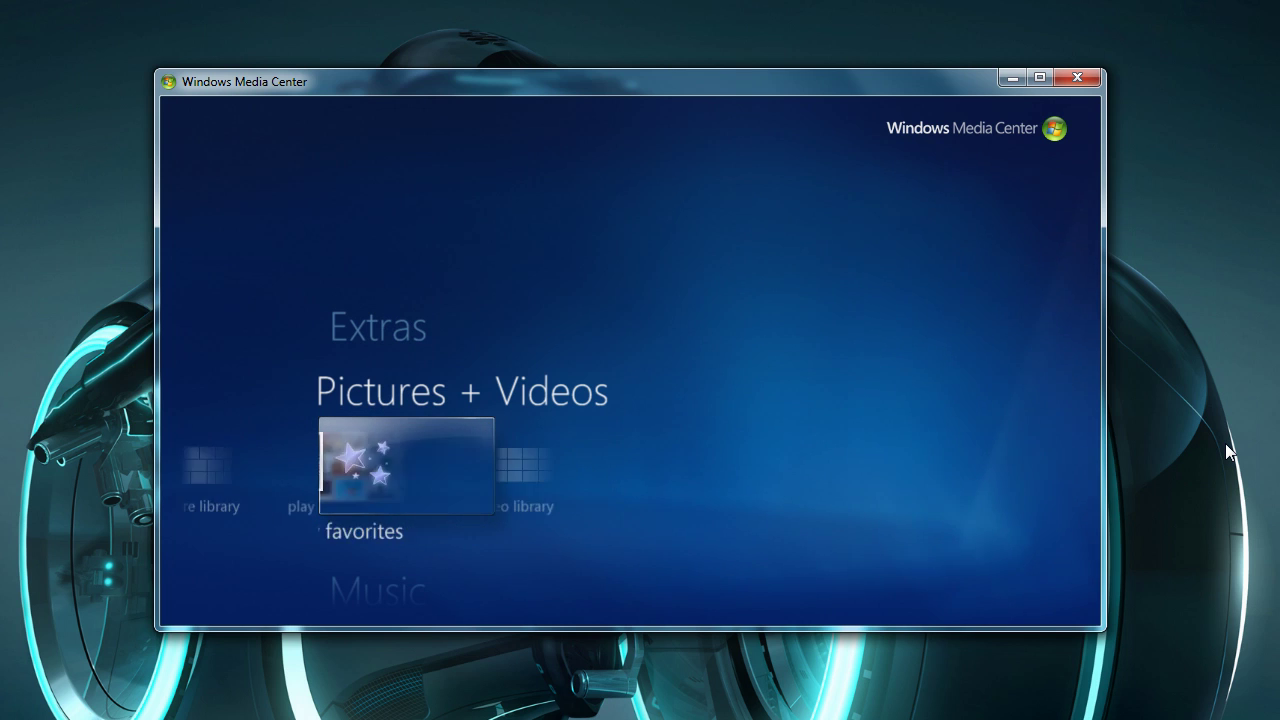
{"action": "key", "text": "Return"}
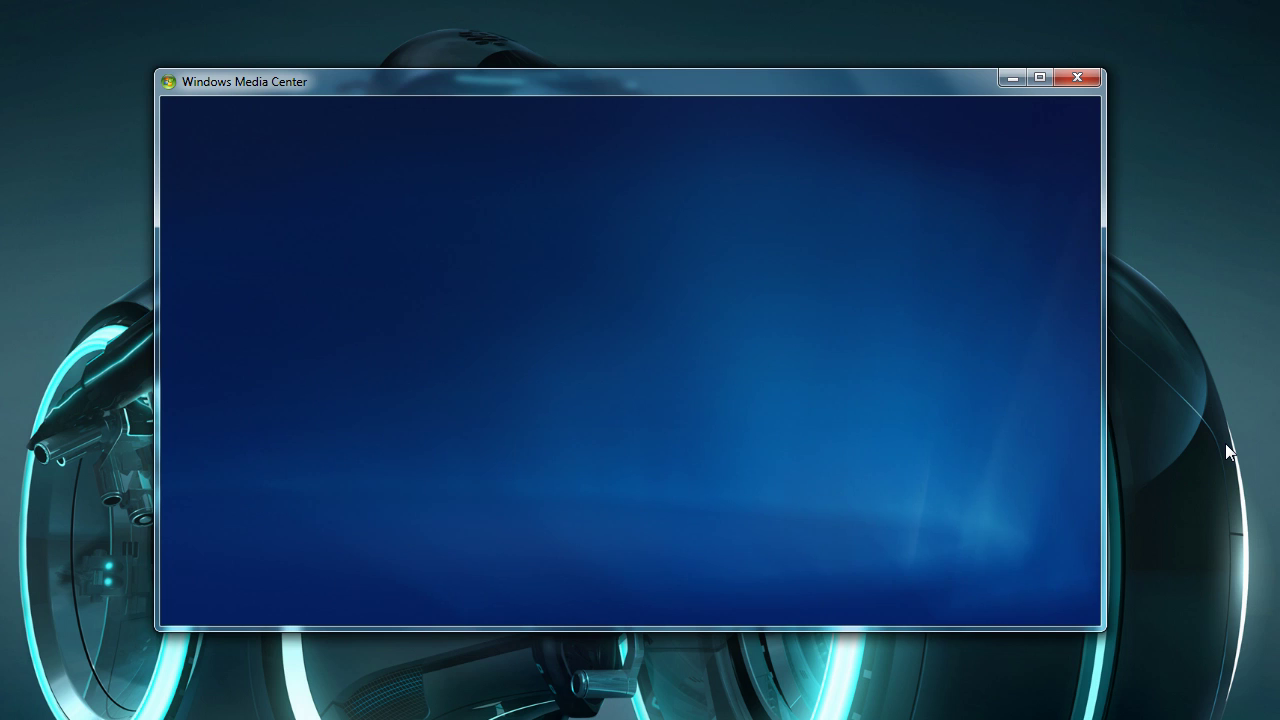
{"action": "key", "text": "Return"}
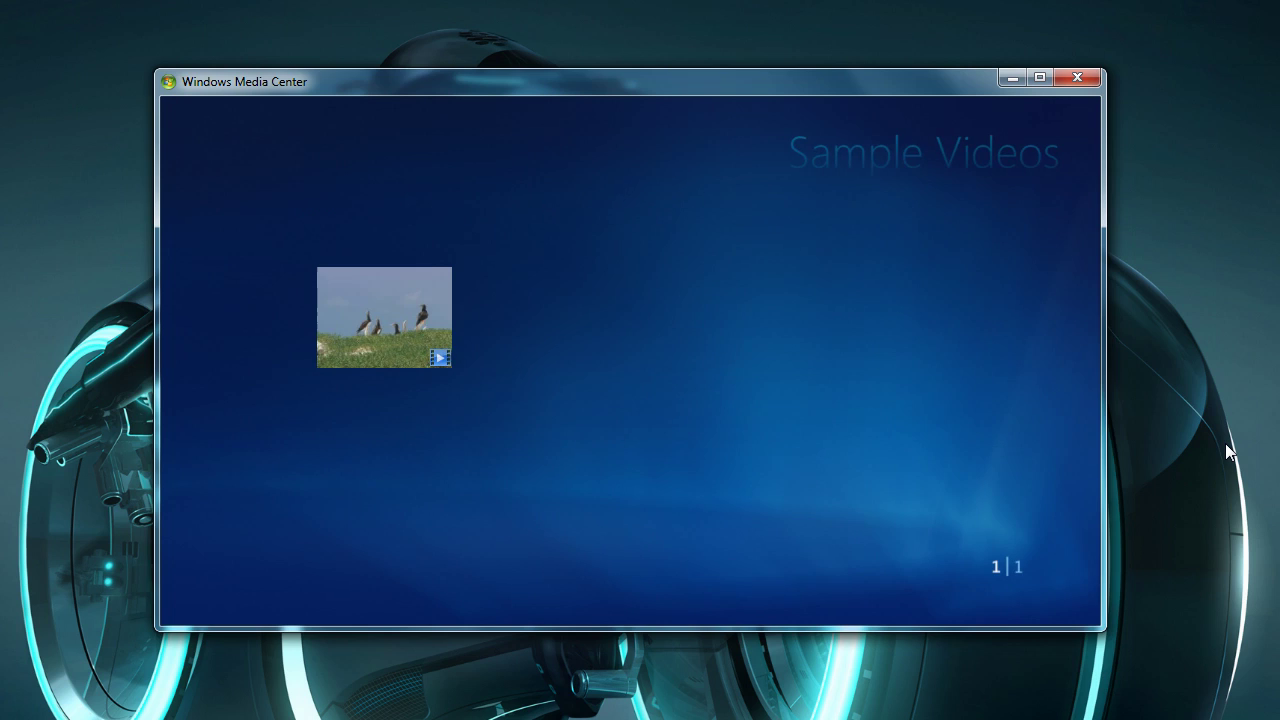
{"action": "key", "text": "Return"}
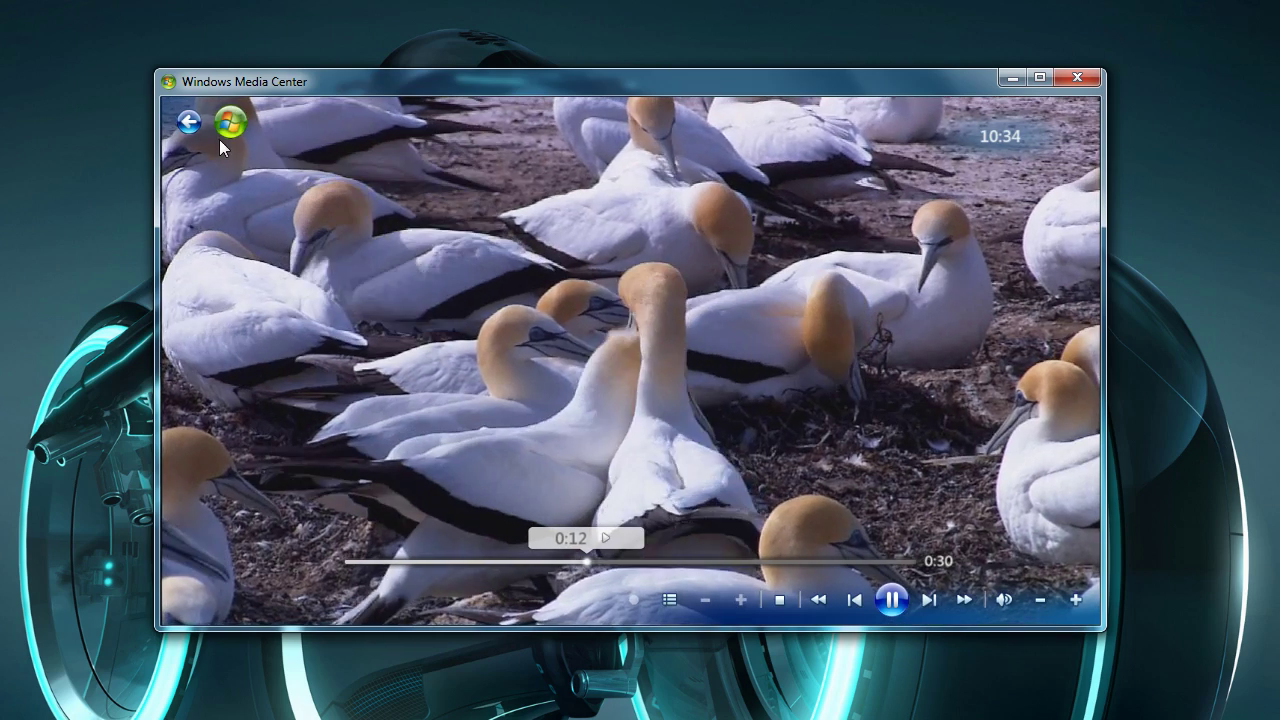
Leave playback for the start menu and browse the Pictures + Videos and Music rows.
{"action": "left_click", "coordinate": [188, 121]}
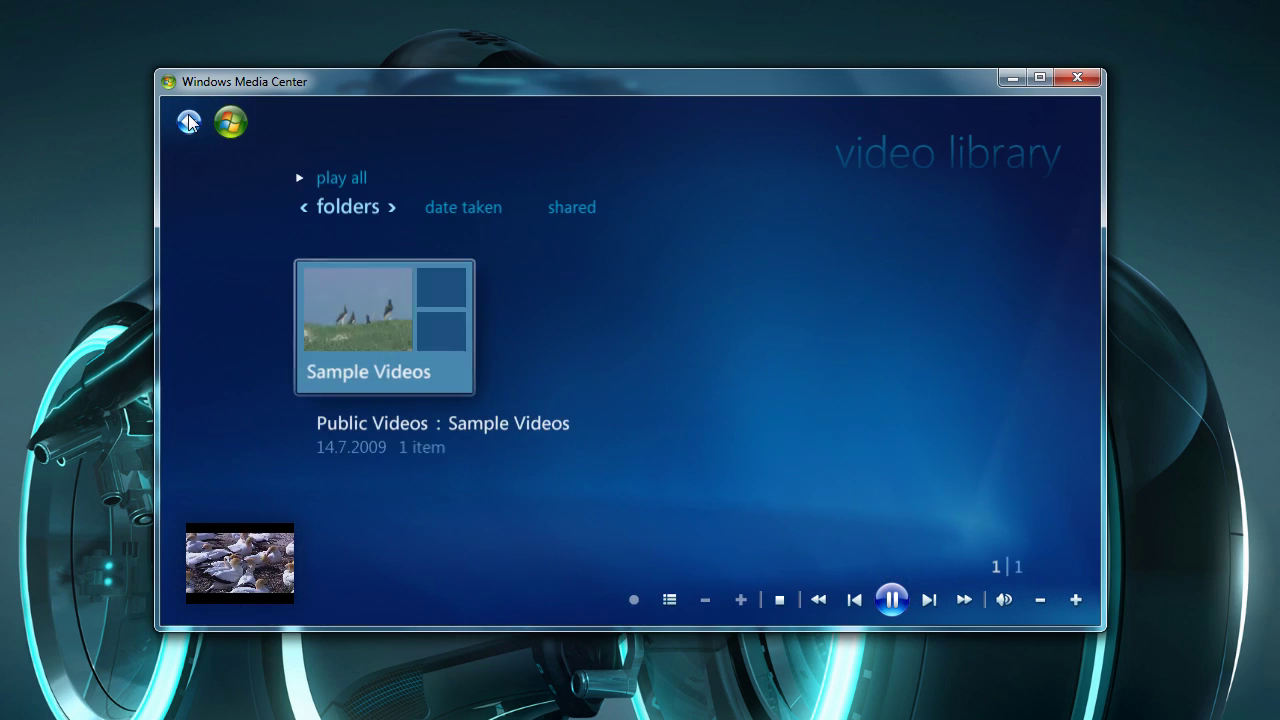
{"action": "left_click", "coordinate": [189, 121]}
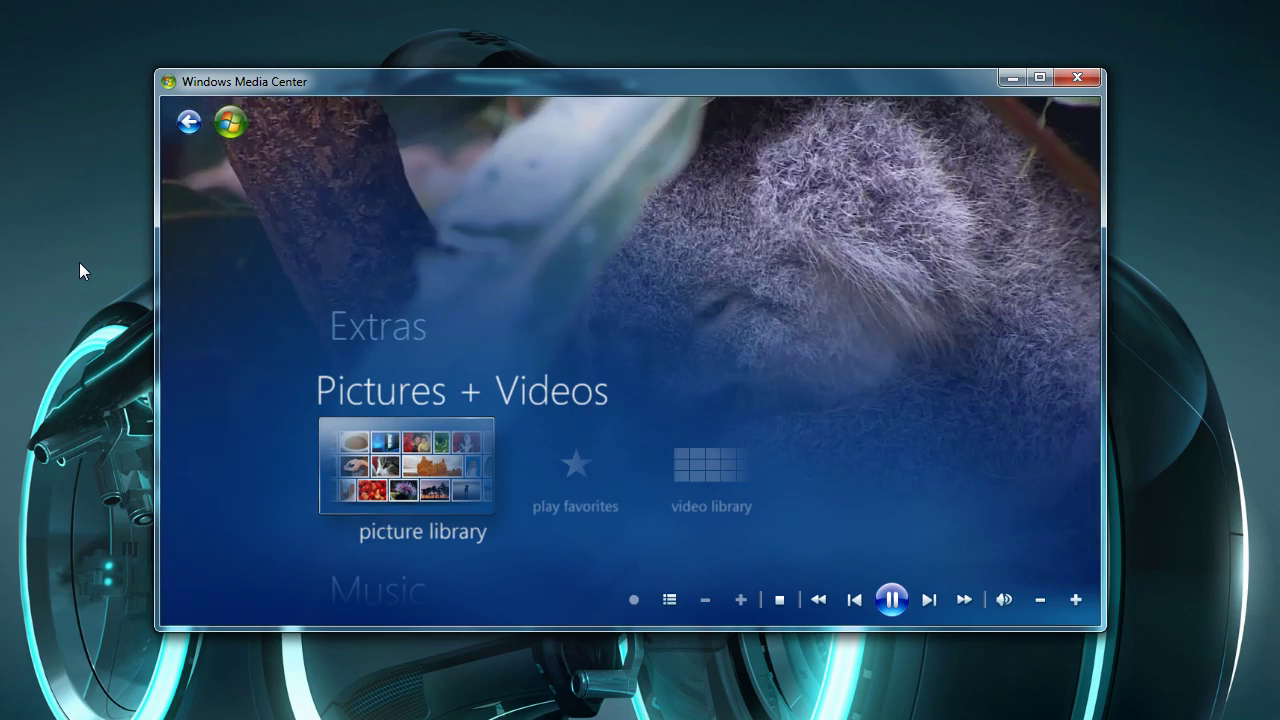
{"action": "key", "text": "Right"}
{"action": "key", "text": "Left"}
{"action": "key", "text": "Down"}
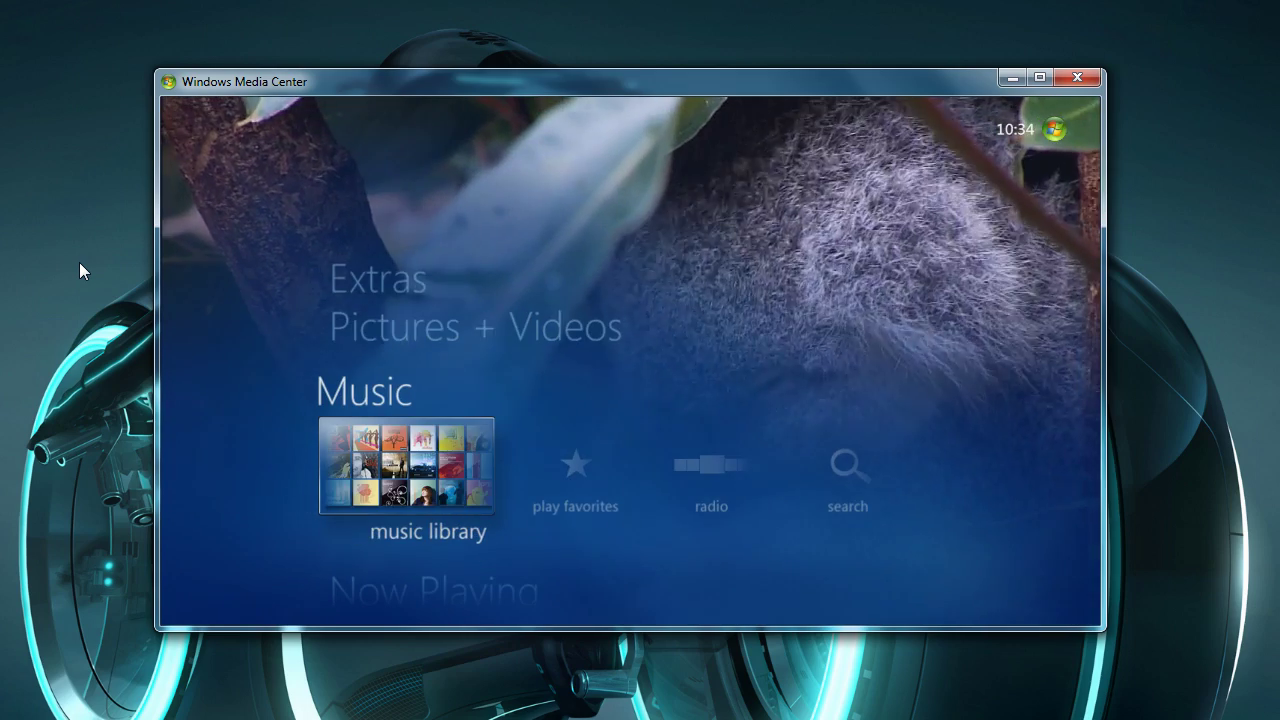
{"action": "key", "text": "Right"}
{"action": "key", "text": "Right"}
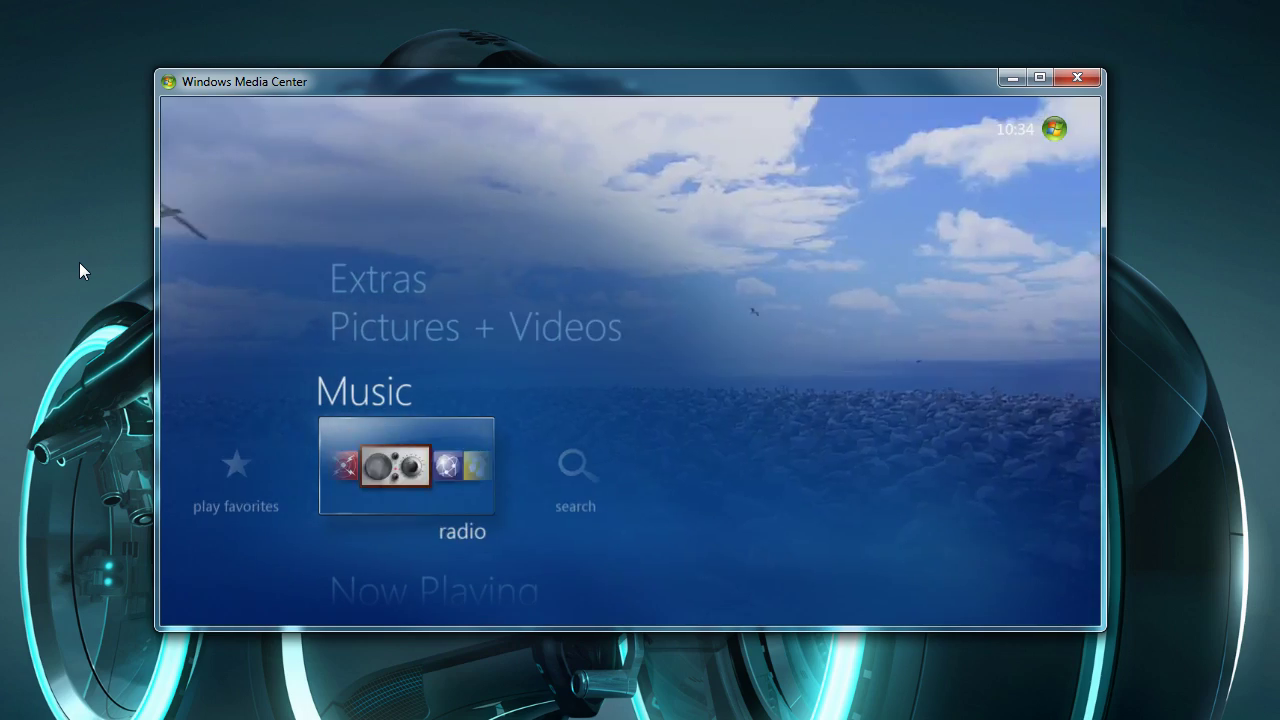
{"action": "key", "text": "Left"}
{"action": "key", "text": "Right"}
{"action": "key", "text": "Left"}
{"action": "key", "text": "Left"}
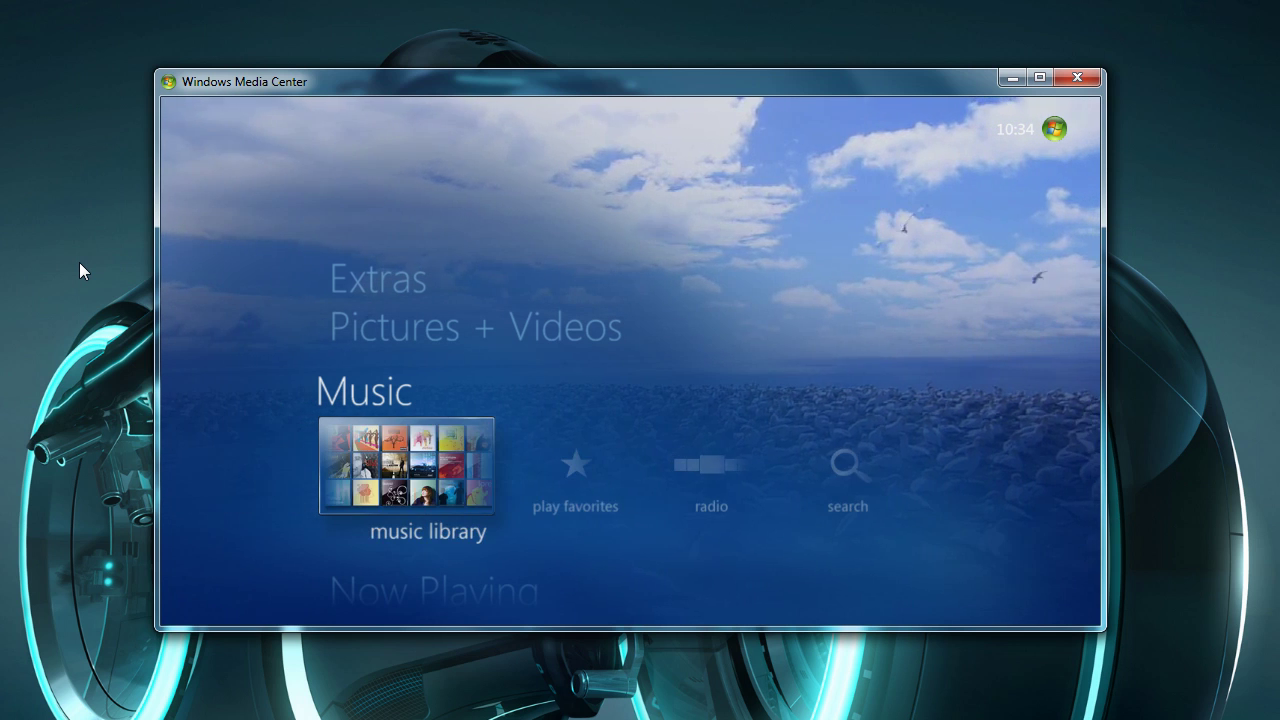
Move down through Movies and TV to Tasks and start add extender.
{"action": "key", "text": "Down"}
{"action": "key", "text": "Down"}
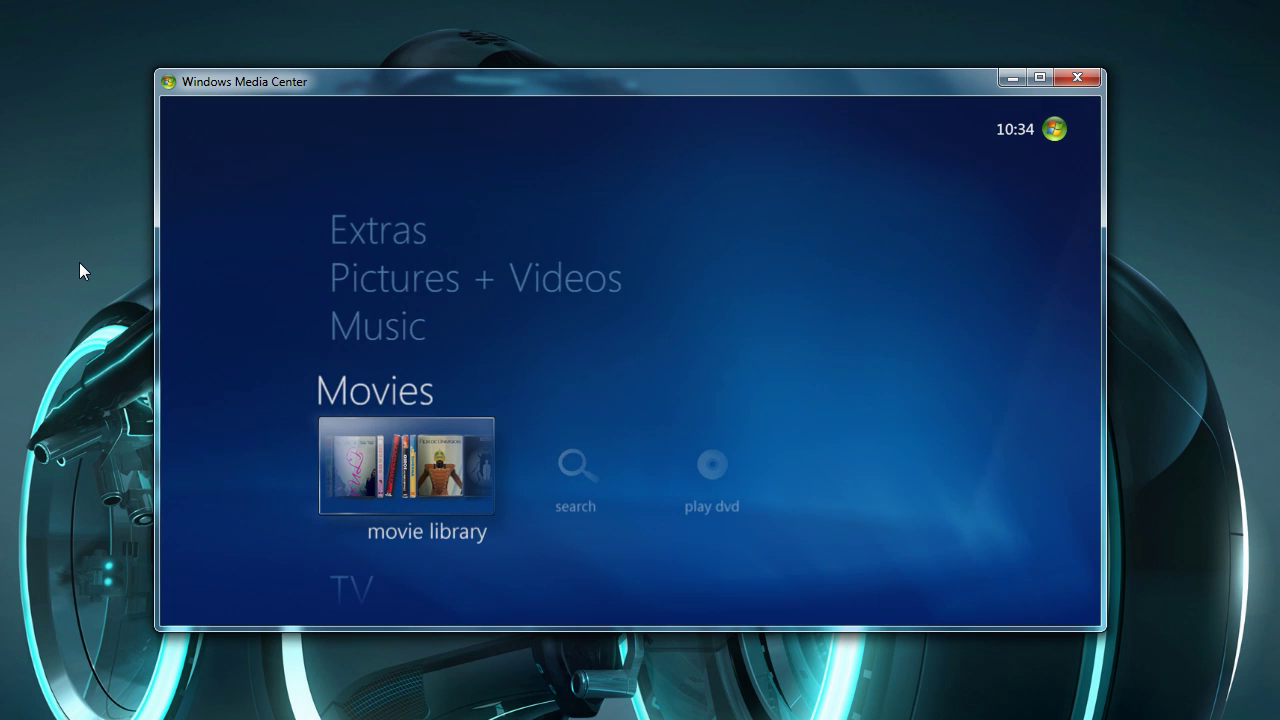
{"action": "key", "text": "Down"}
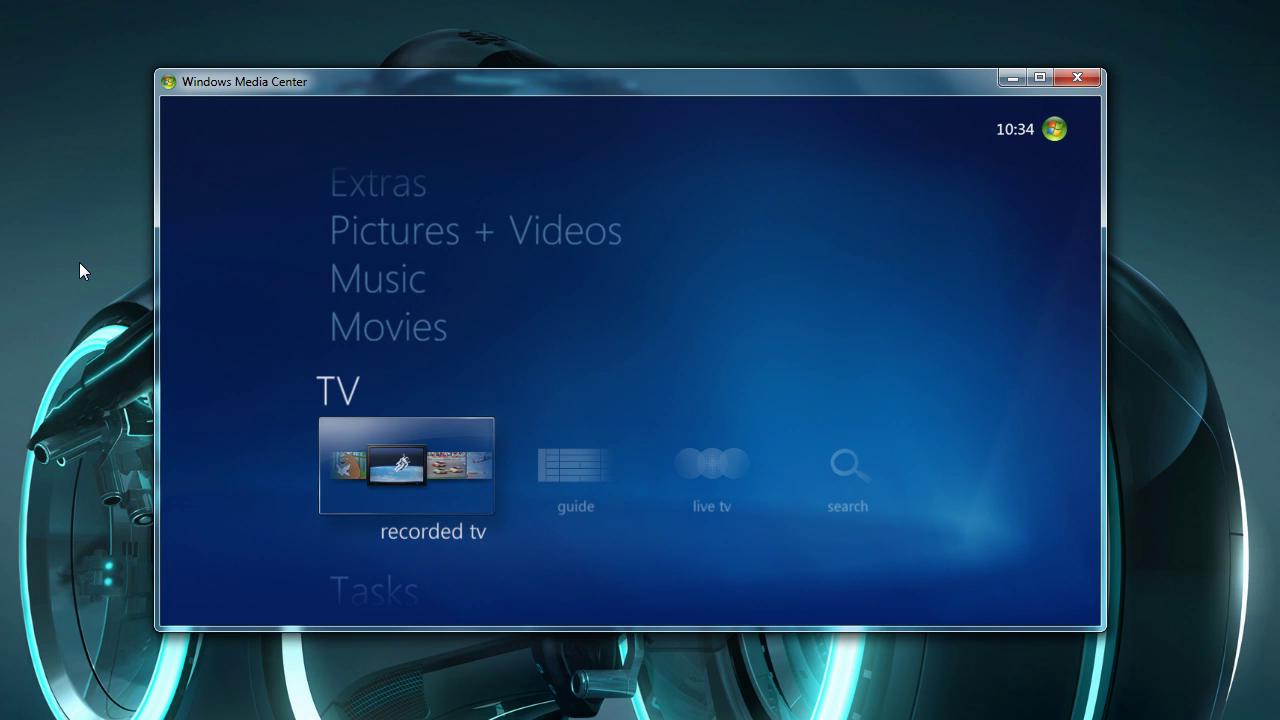
{"action": "key", "text": "Down"}
{"action": "key", "text": "Right"}
{"action": "key", "text": "Right"}
{"action": "key", "text": "Right"}
{"action": "key", "text": "Right"}
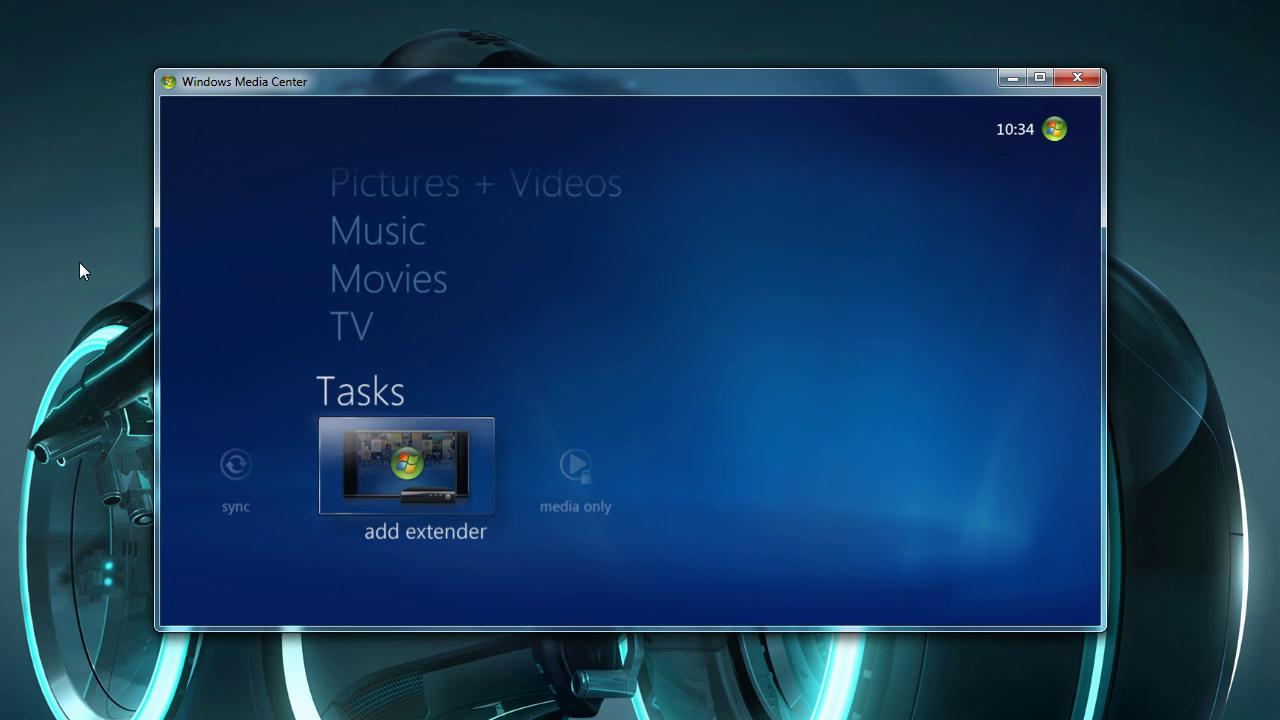
{"action": "key", "text": "Return"}
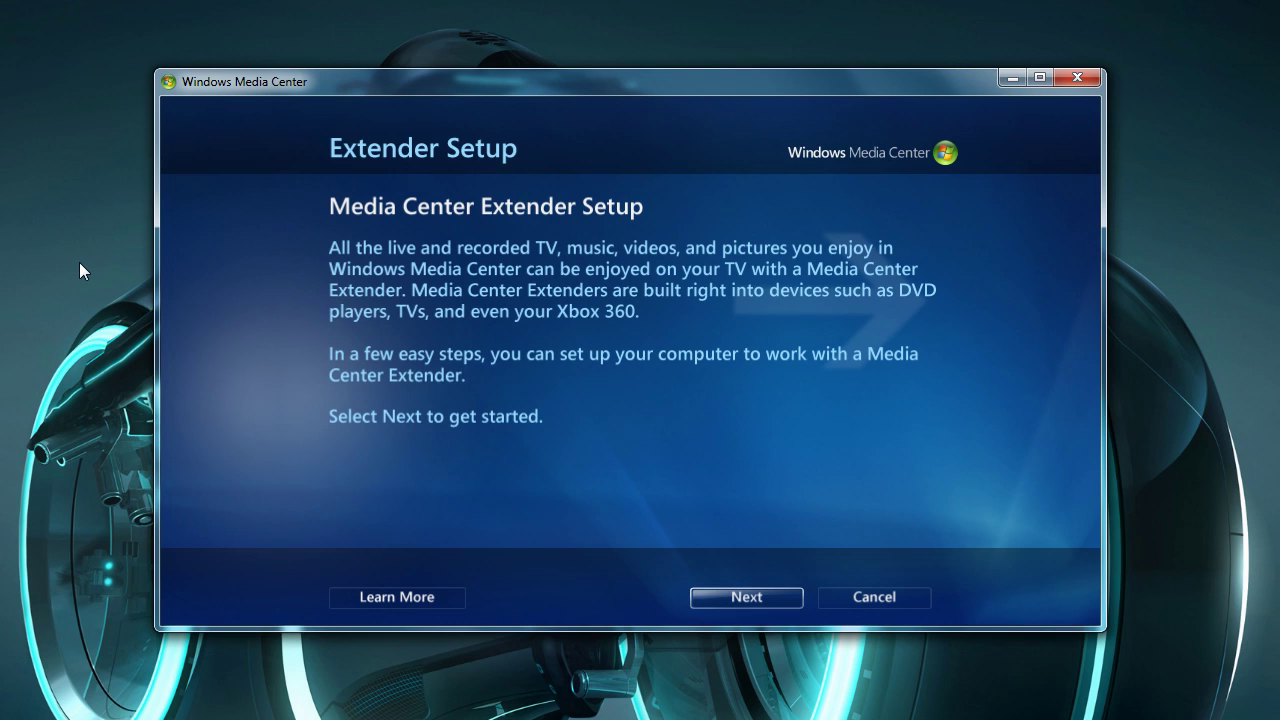
Enter the 8-digit extender setup key shown on the TV and submit it to configure the extender.
{"action": "mouse_move", "coordinate": [561, 475]}
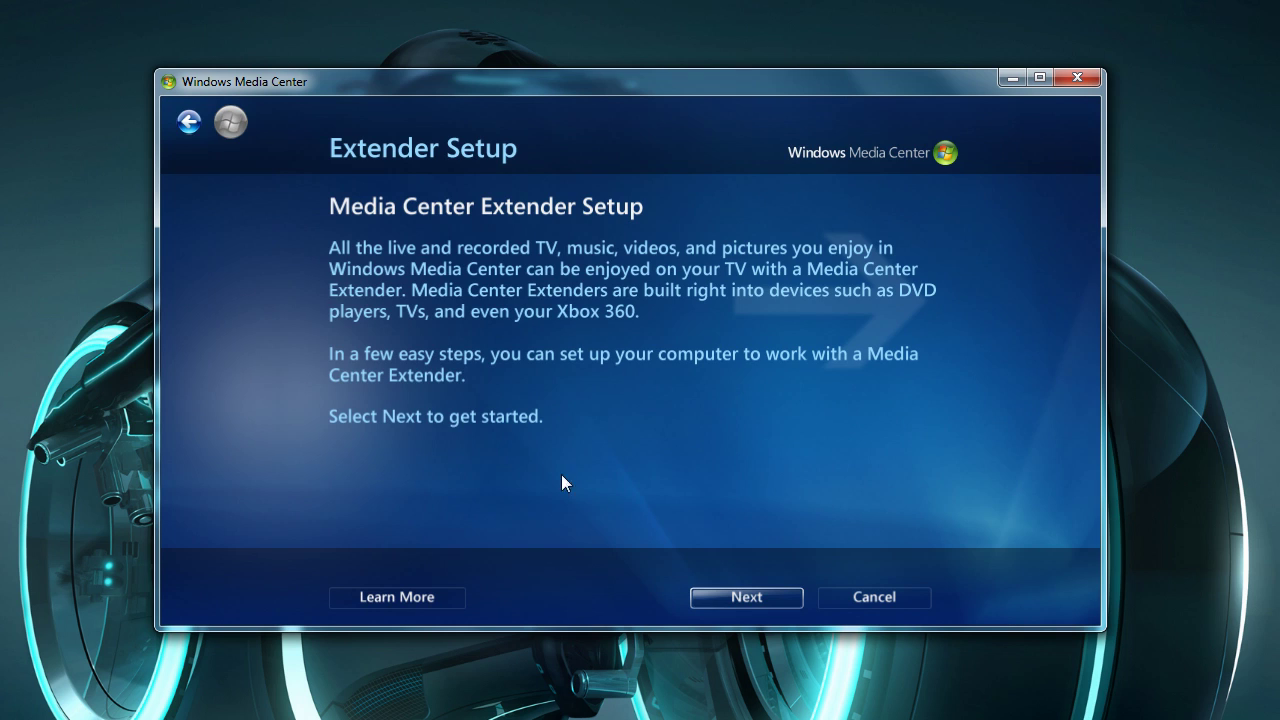
{"action": "left_click", "coordinate": [753, 597]}
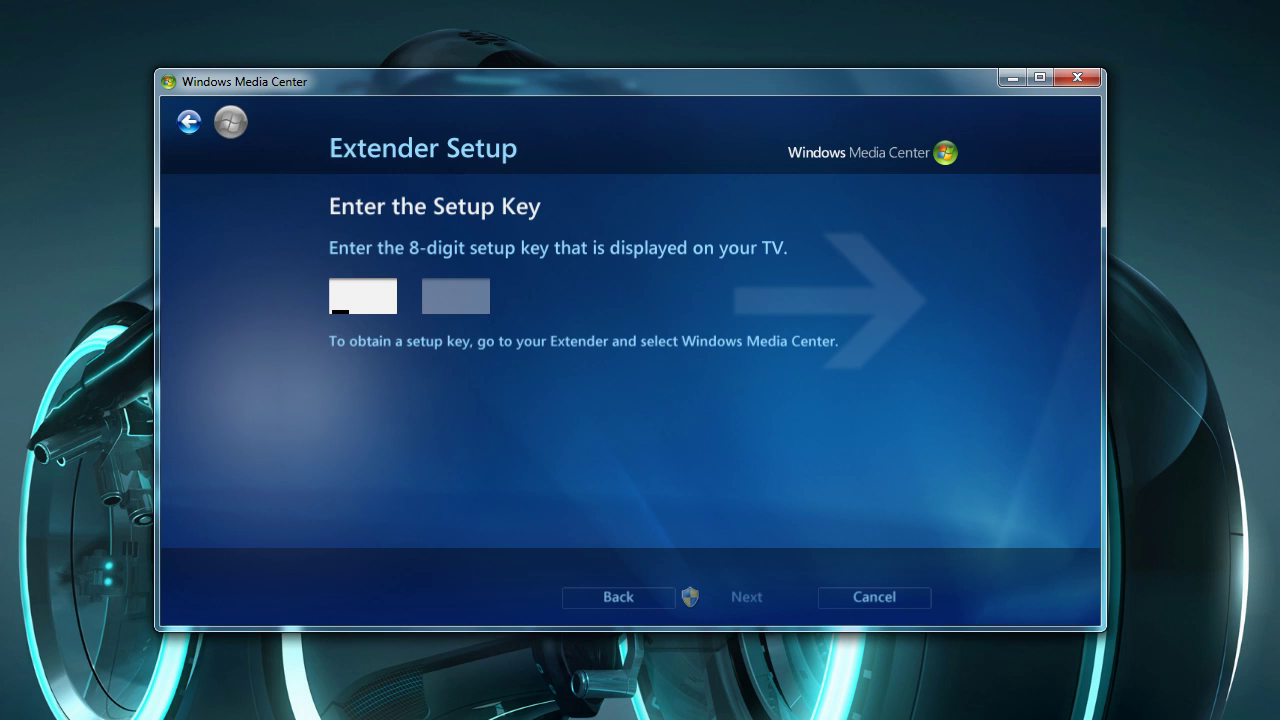
{"action": "type", "text": "964"}
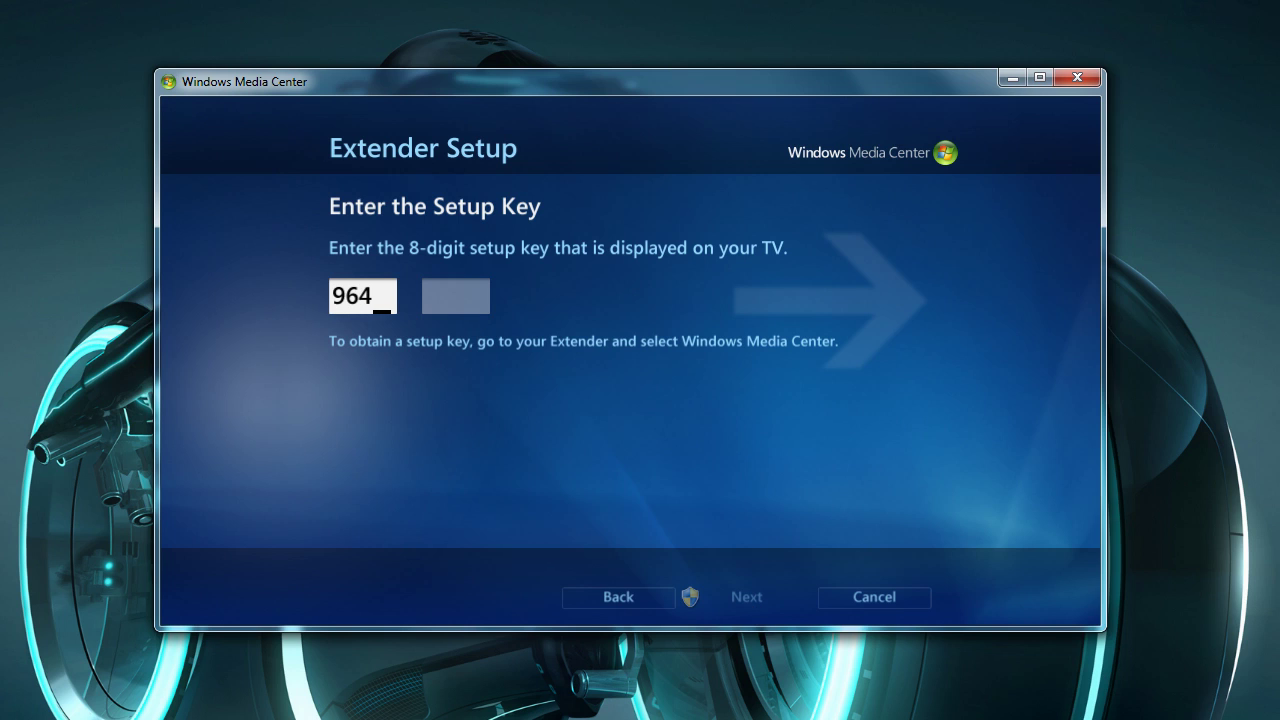
{"action": "type", "text": "3"}
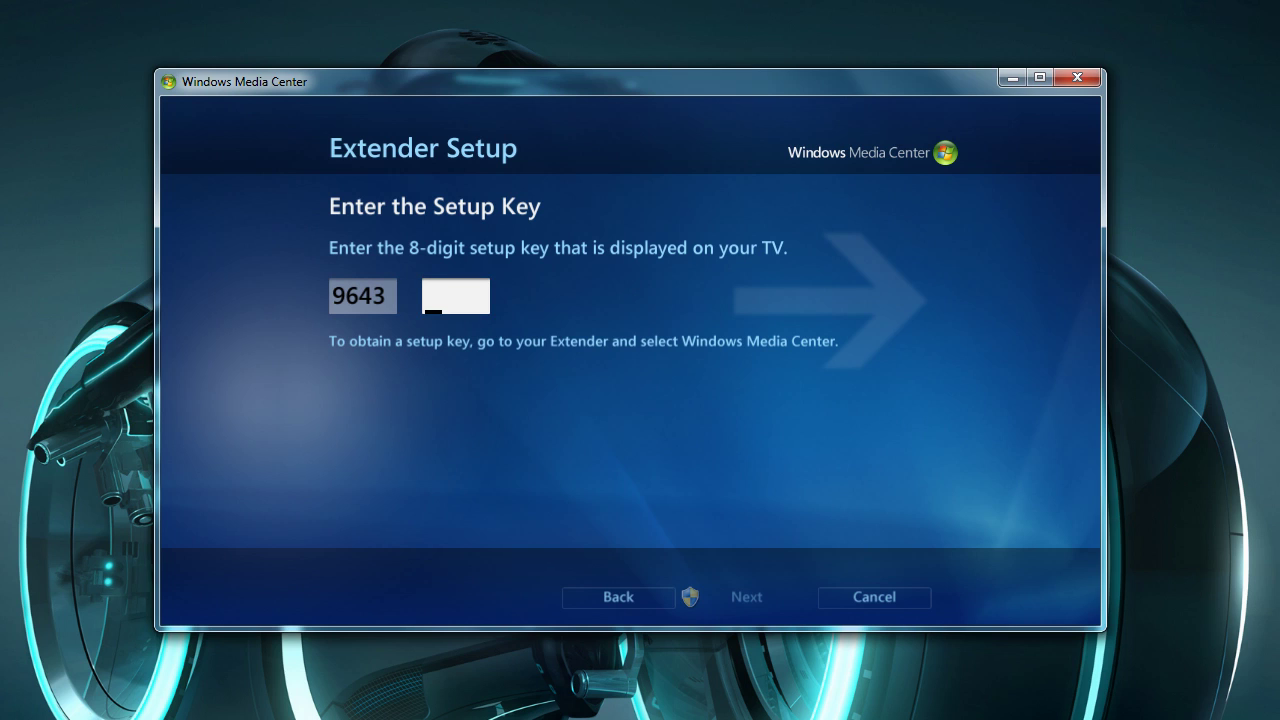
{"action": "type", "text": "5755"}
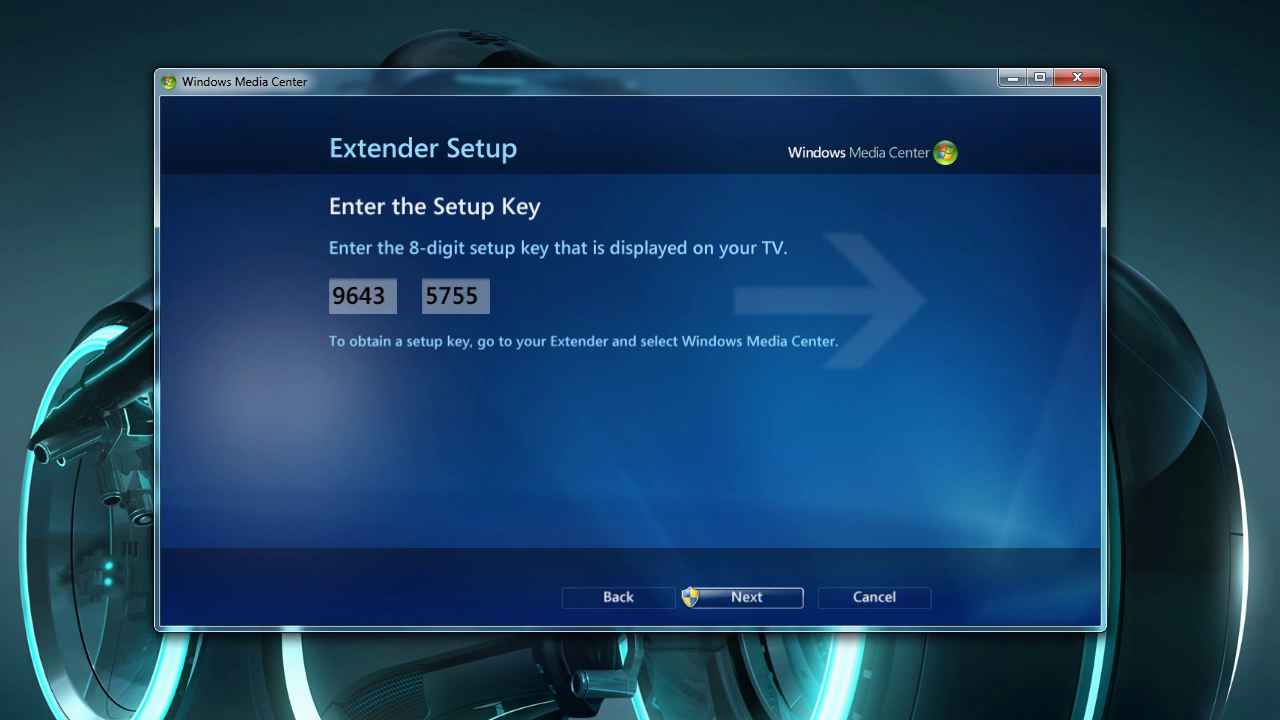
{"action": "left_click", "coordinate": [760, 598]}
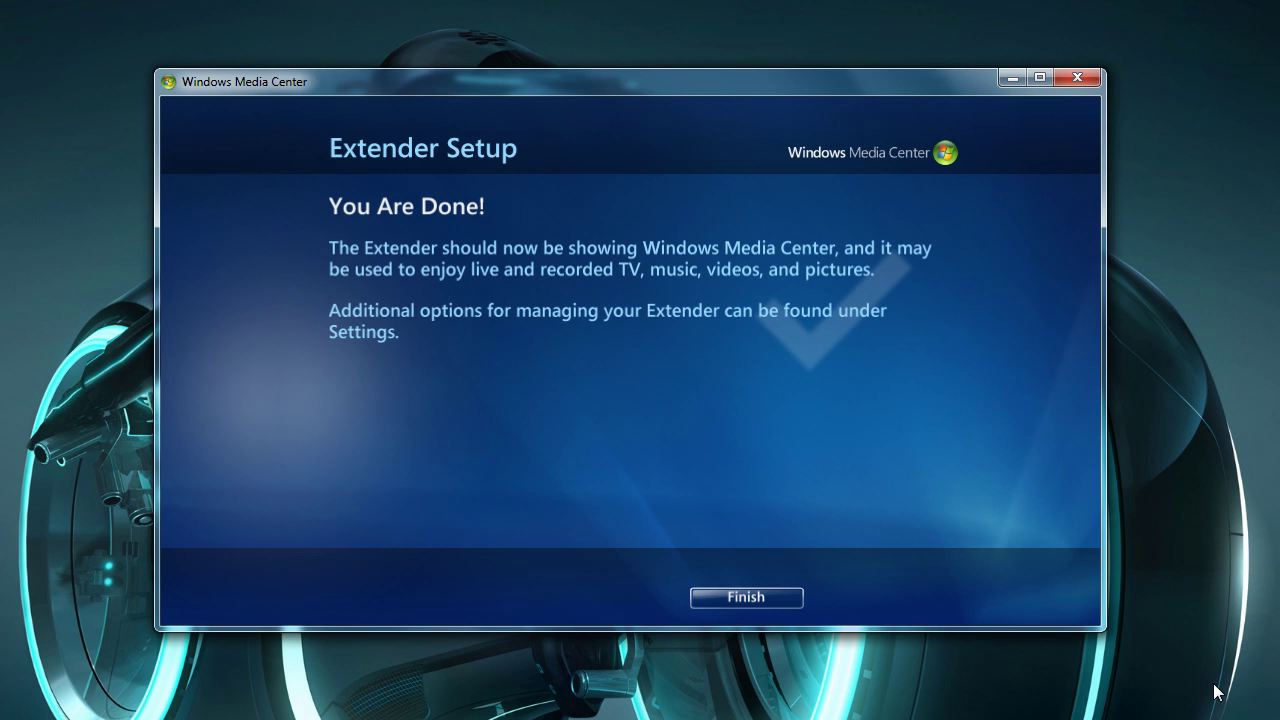
Finish setup and confirm the Xbox 360 extender is Ready to use under settings > Extender.
{"action": "left_click", "coordinate": [748, 600]}
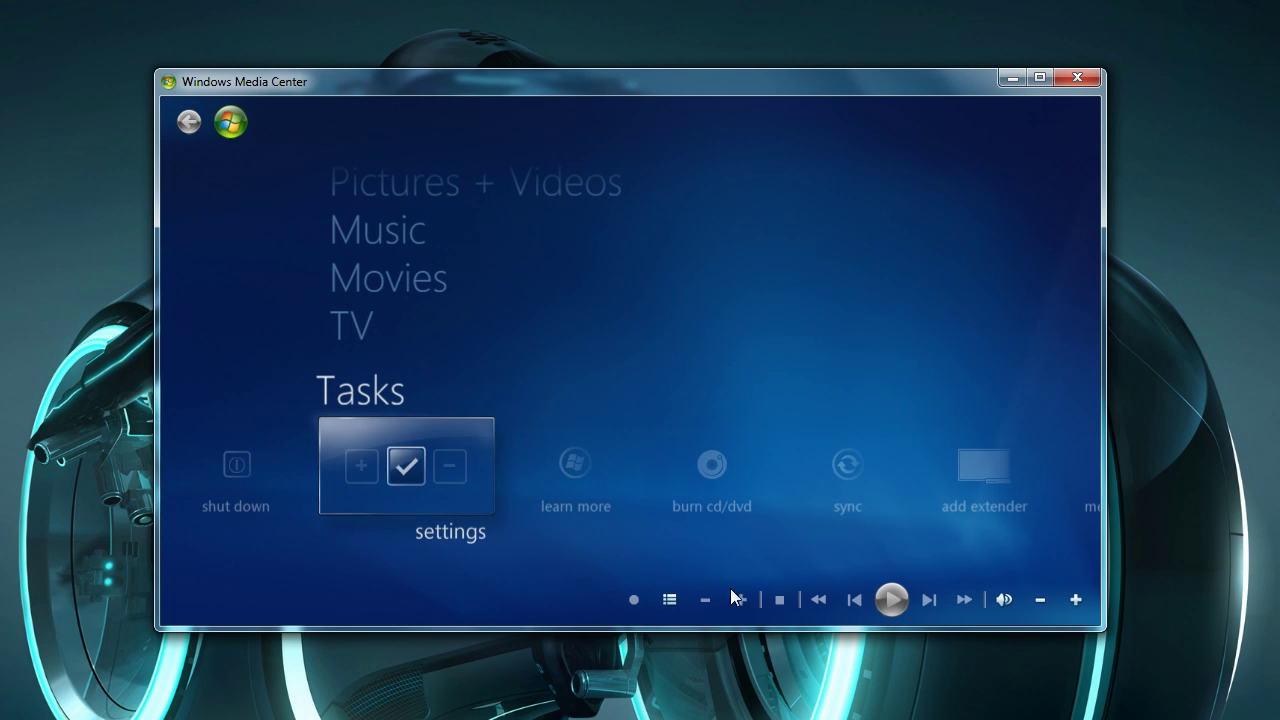
{"action": "left_click", "coordinate": [422, 478]}
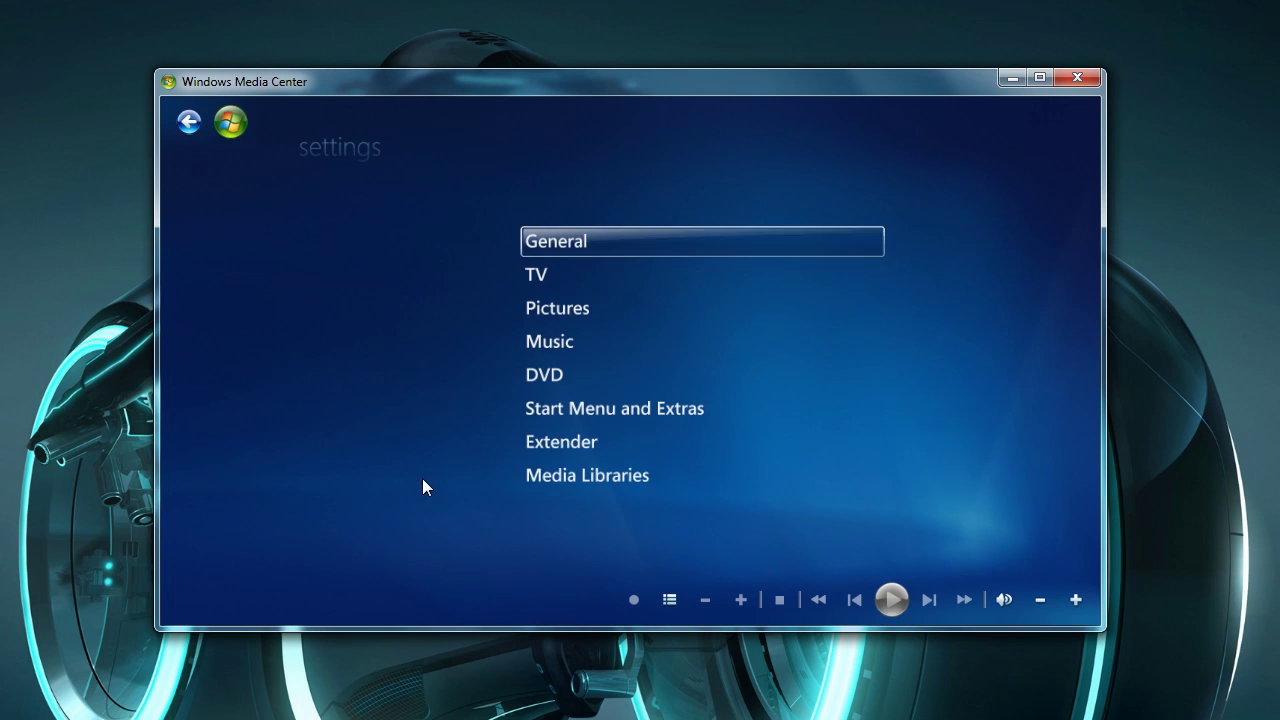
{"action": "left_click", "coordinate": [571, 447]}
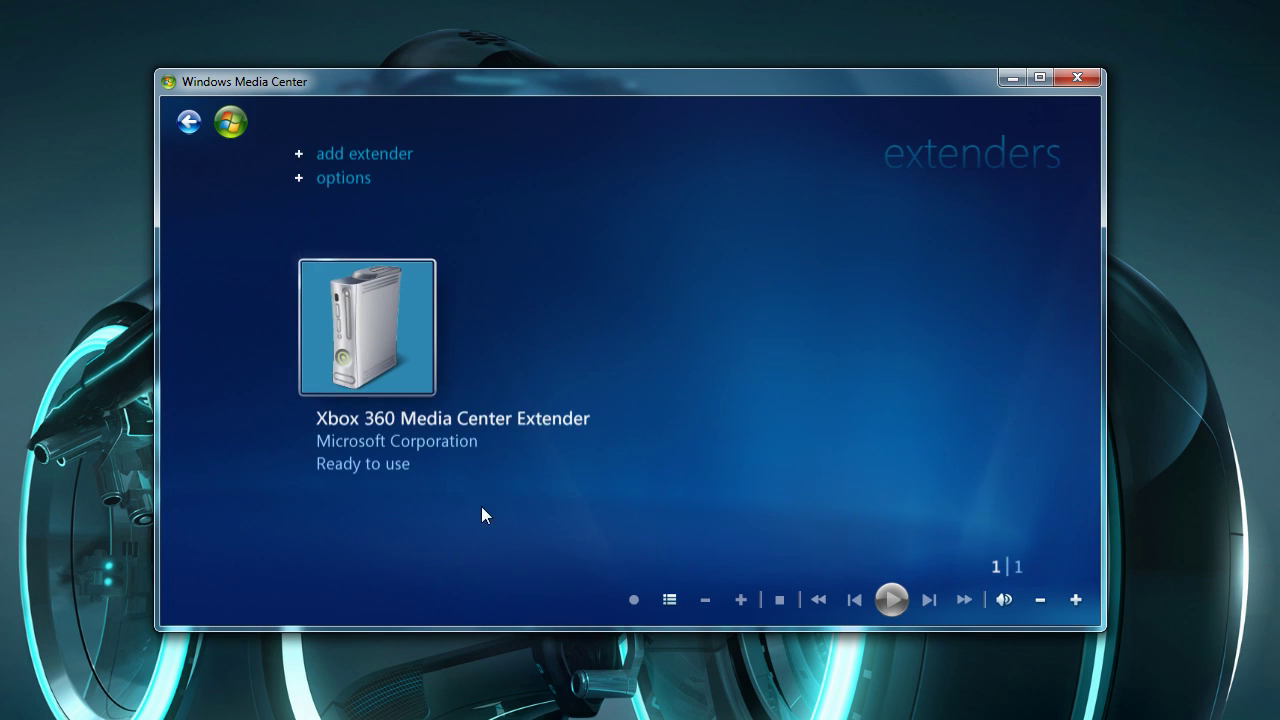
{"action": "left_click", "coordinate": [385, 369]}
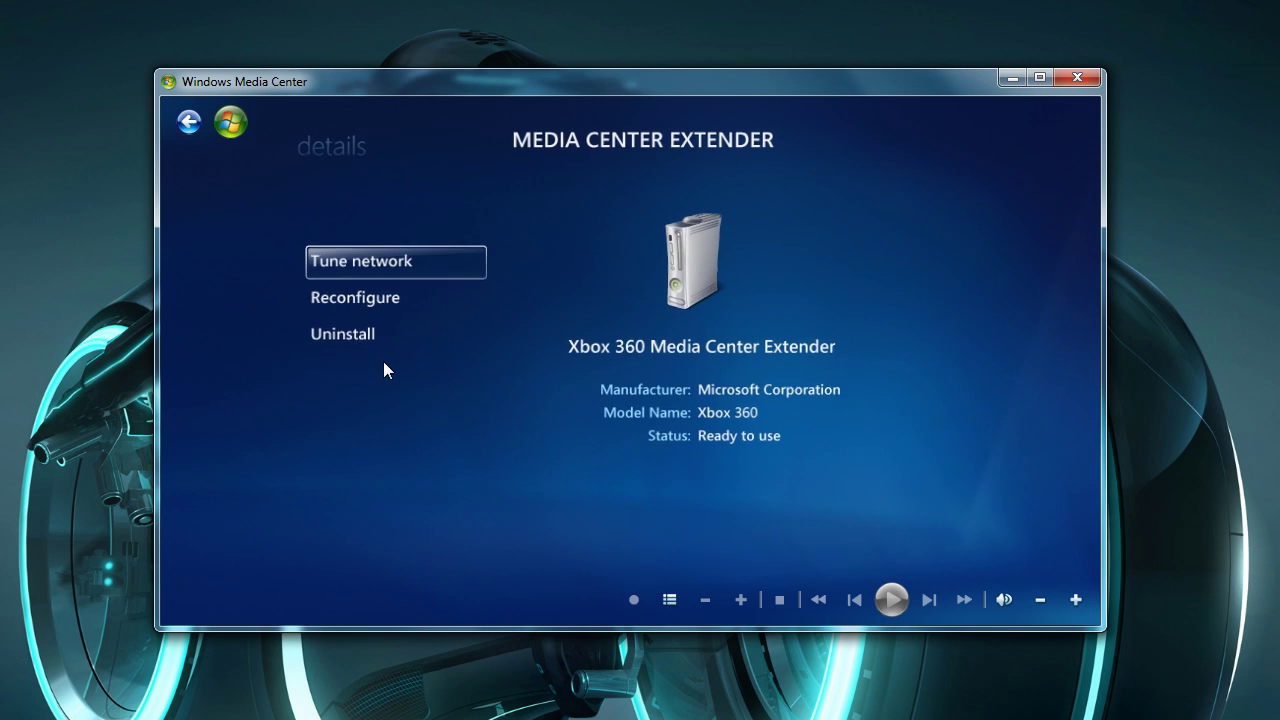
{"action": "left_click", "coordinate": [184, 121]}
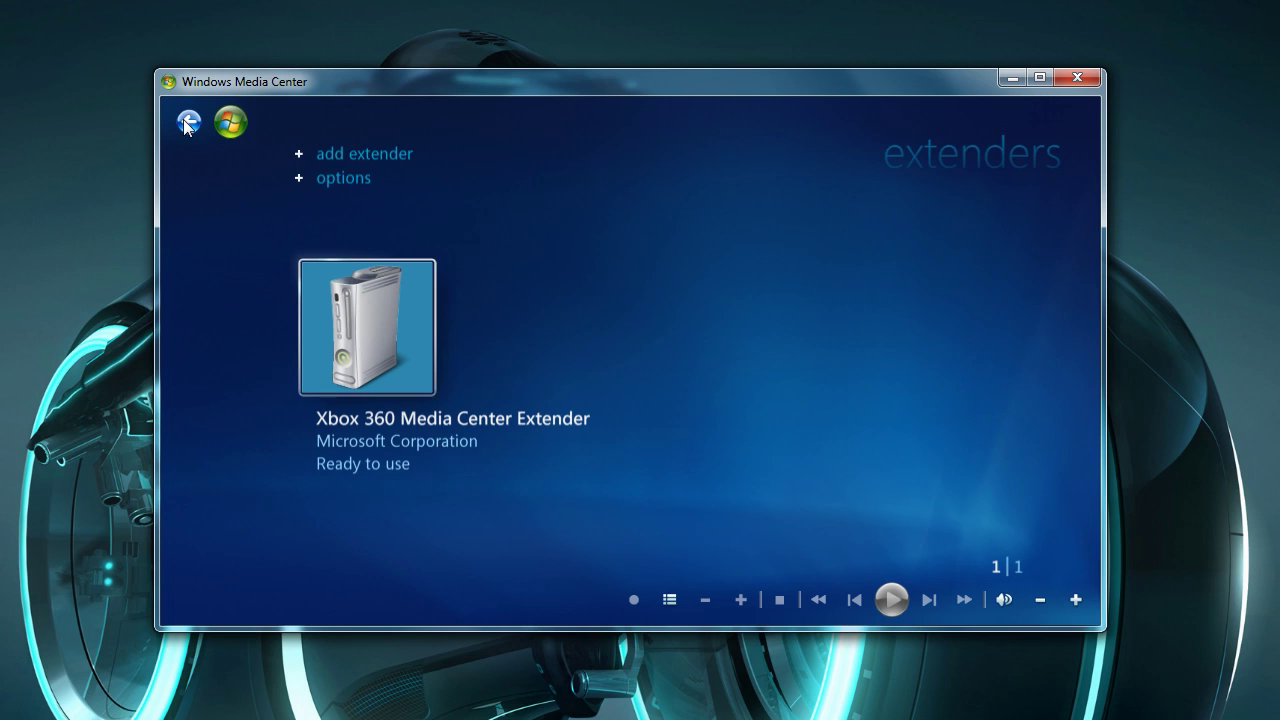
{"action": "left_click", "coordinate": [184, 121]}
Back at the start menu, browse Extras, Pictures + Videos, Music, Movies and TV, then close Media Center.
{"action": "left_click", "coordinate": [184, 121]}
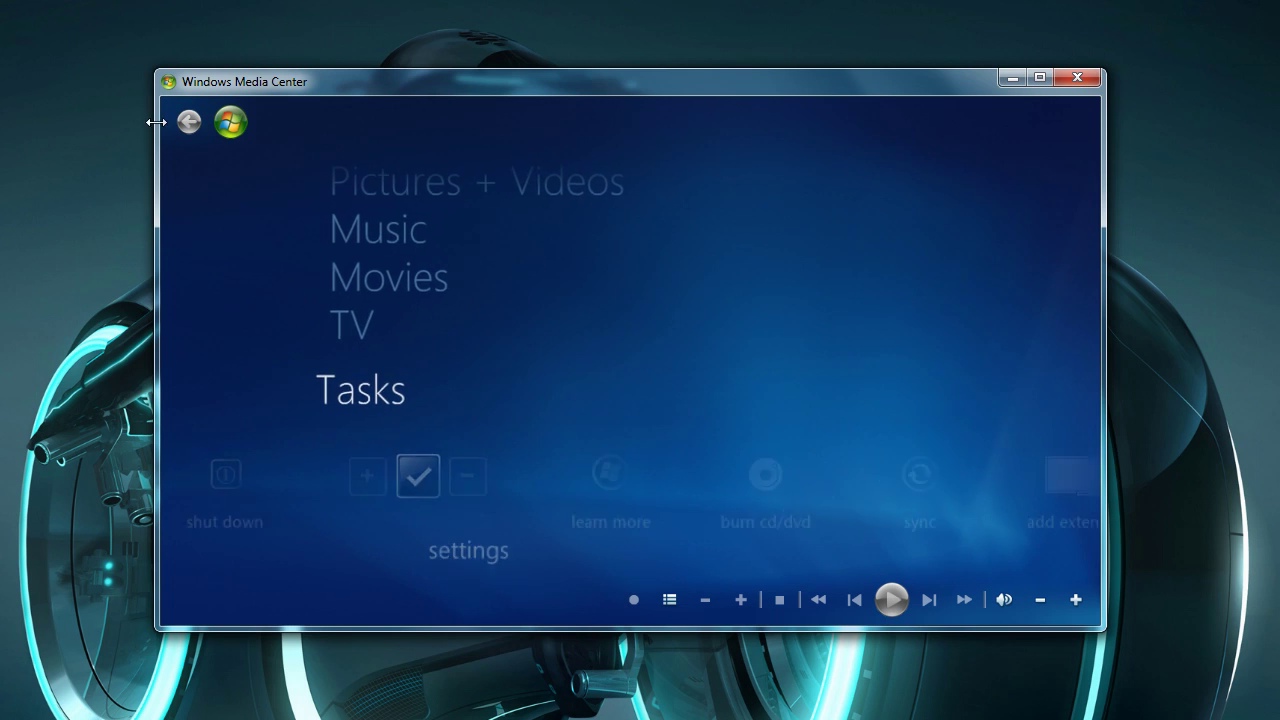
{"action": "key", "text": "Up"}
{"action": "key", "text": "Up"}
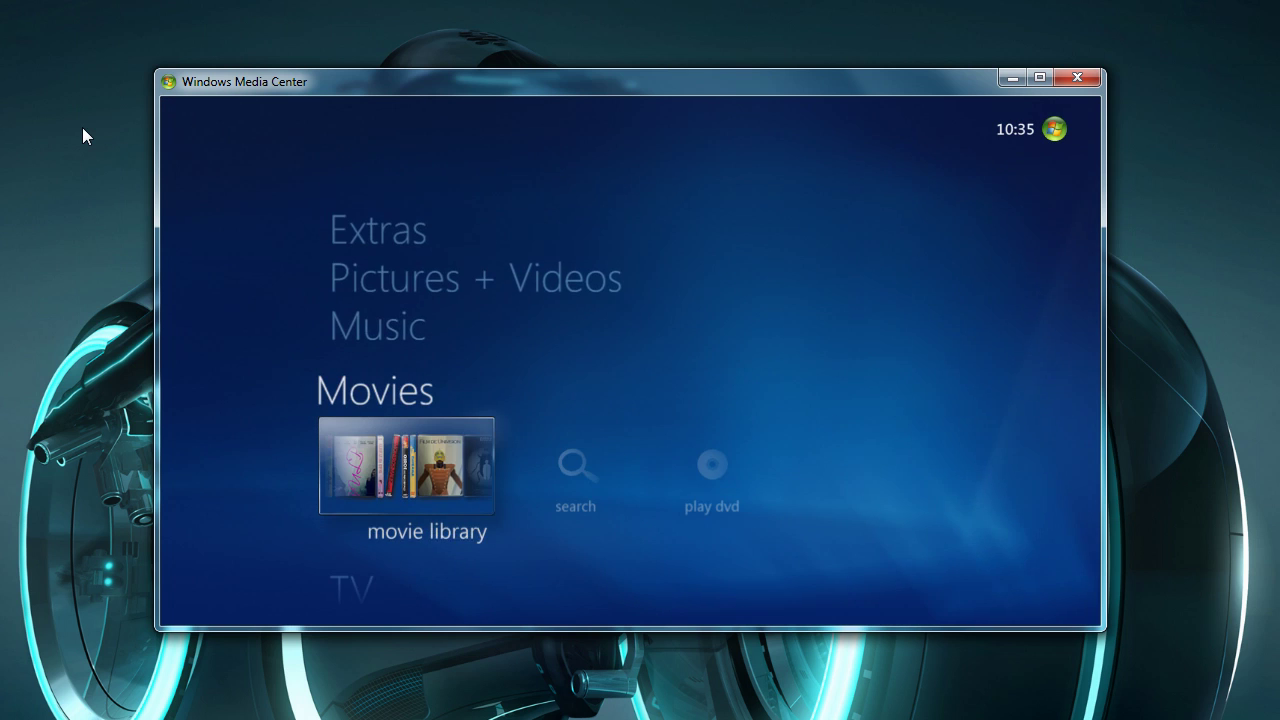
{"action": "key", "text": "Up"}
{"action": "key", "text": "Up"}
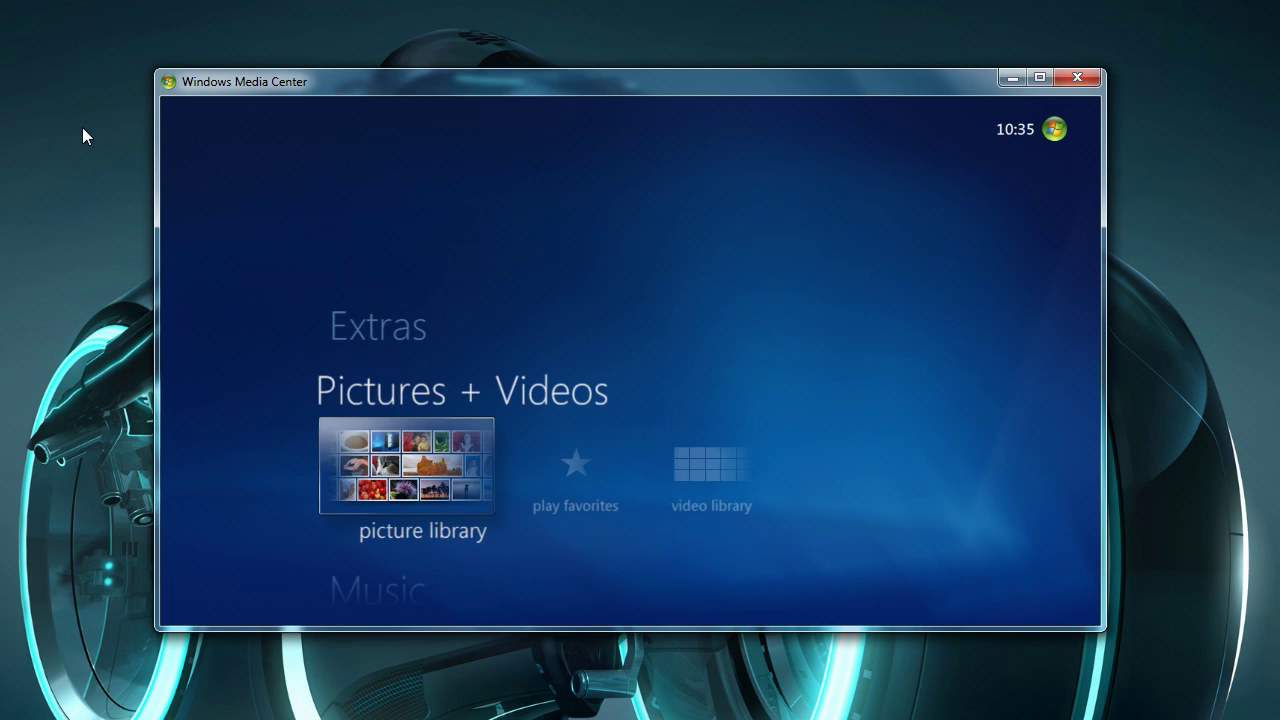
{"action": "key", "text": "Up"}
{"action": "key", "text": "Down"}
{"action": "key", "text": "Right"}
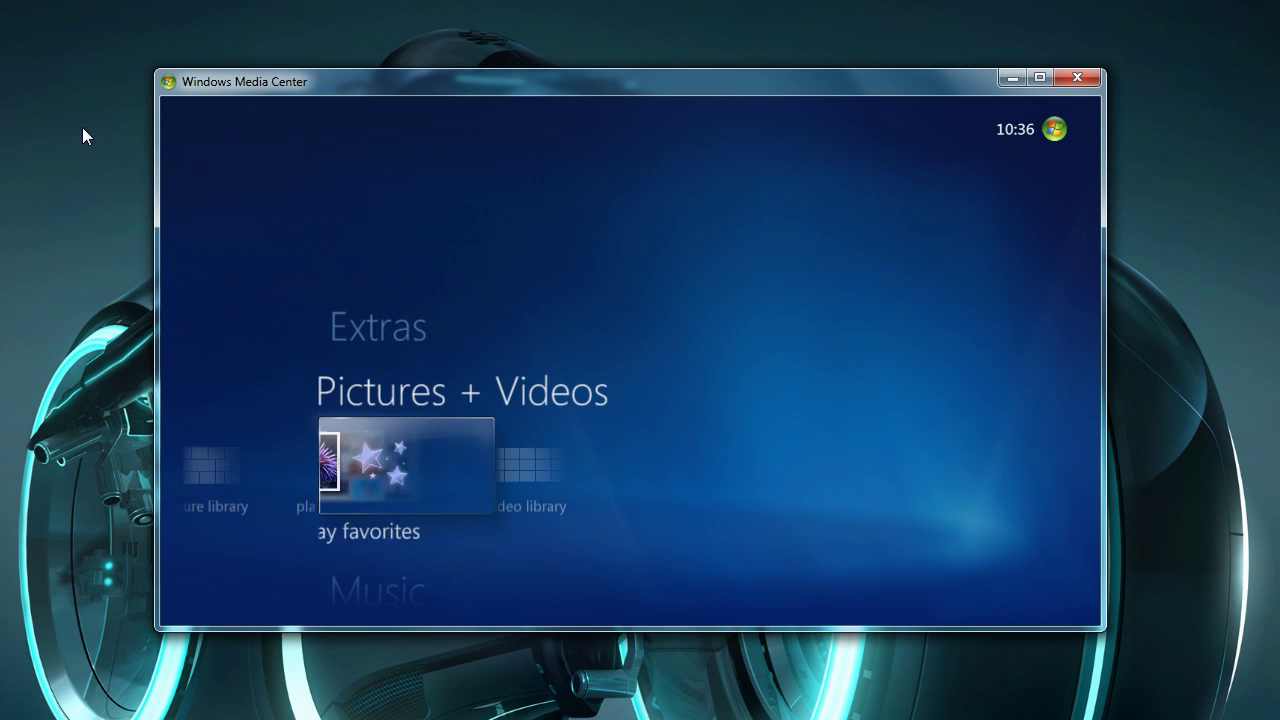
{"action": "key", "text": "Right"}
{"action": "key", "text": "Left"}
{"action": "key", "text": "Down"}
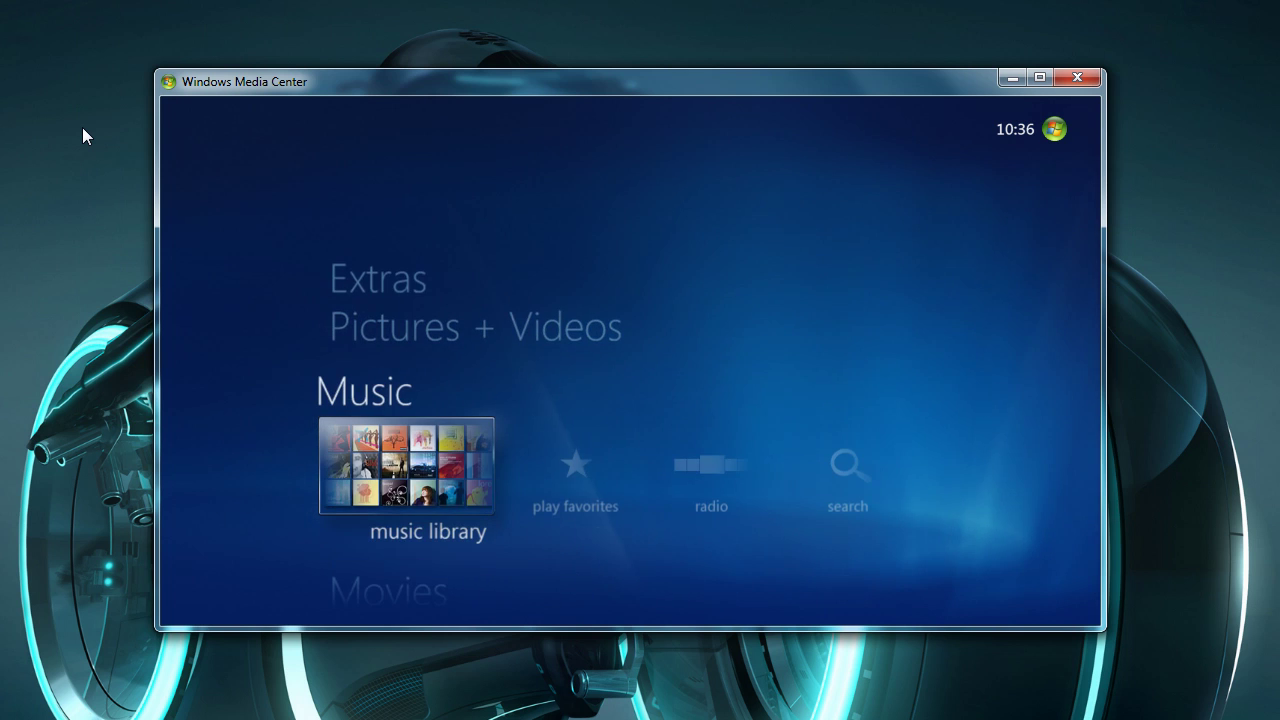
{"action": "key", "text": "Down"}
{"action": "key", "text": "Down"}
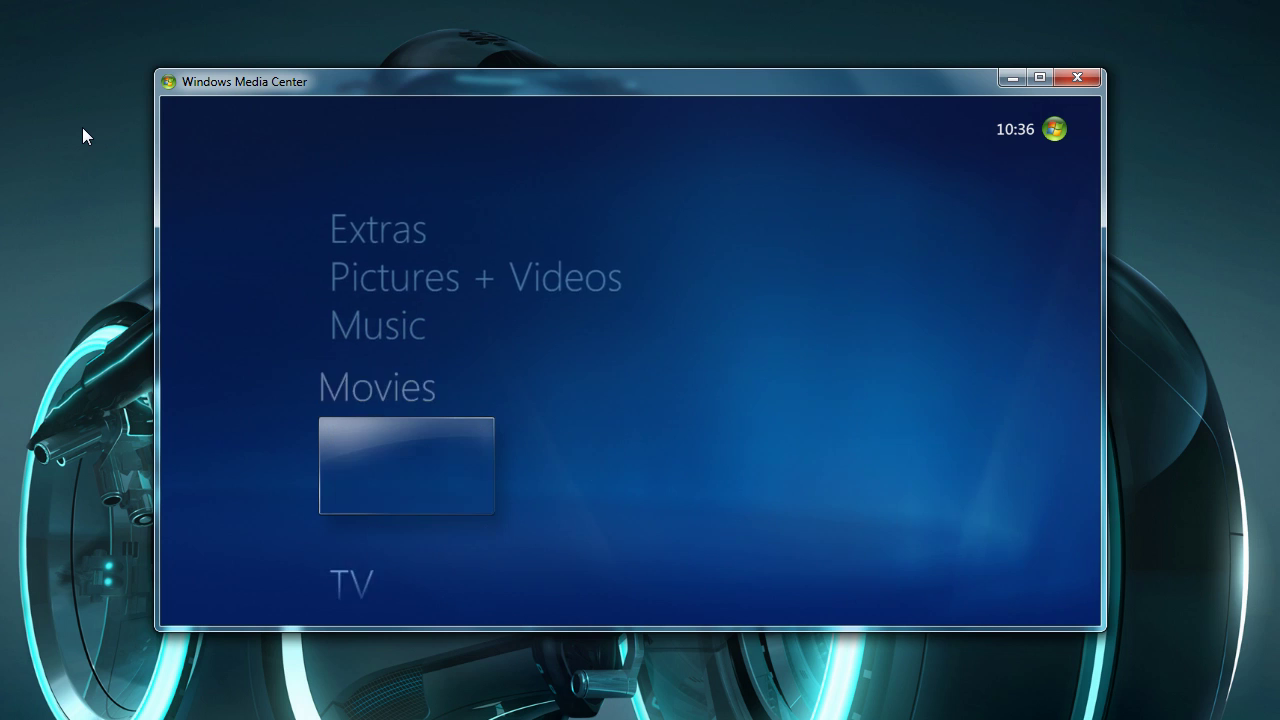
{"action": "key", "text": "Right"}
{"action": "key", "text": "Right"}
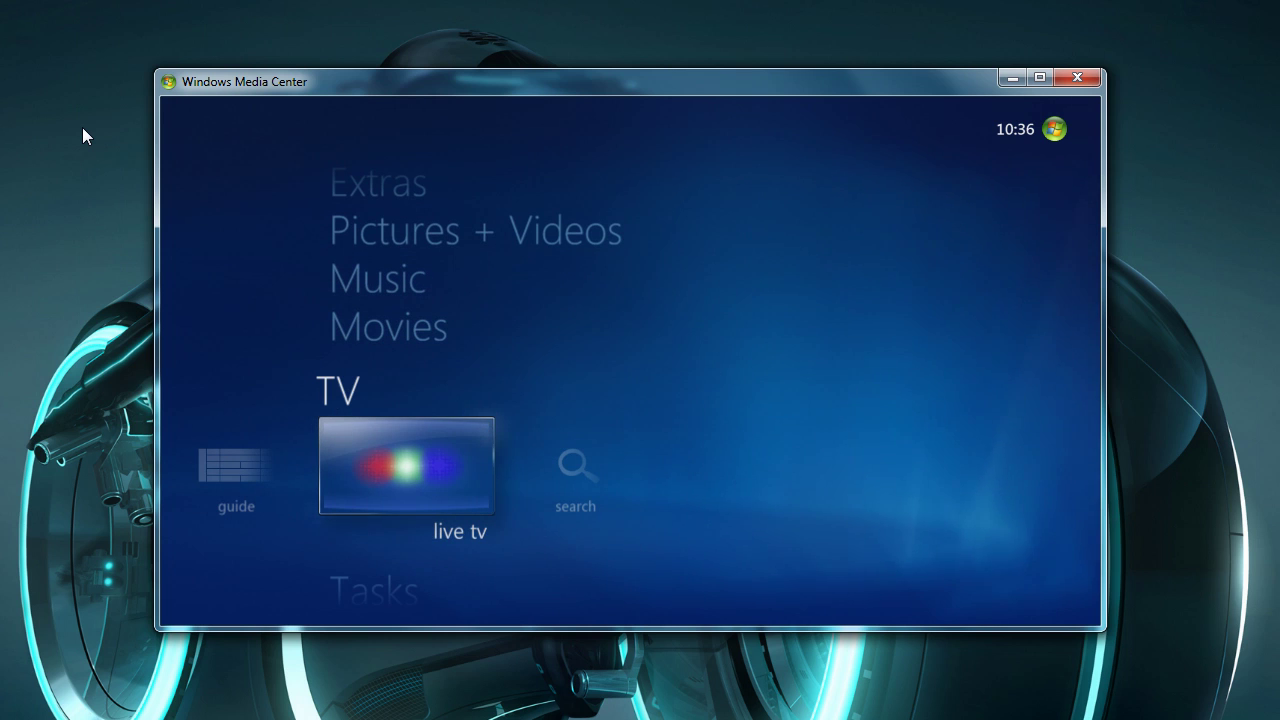
{"action": "mouse_move", "coordinate": [838, 232]}
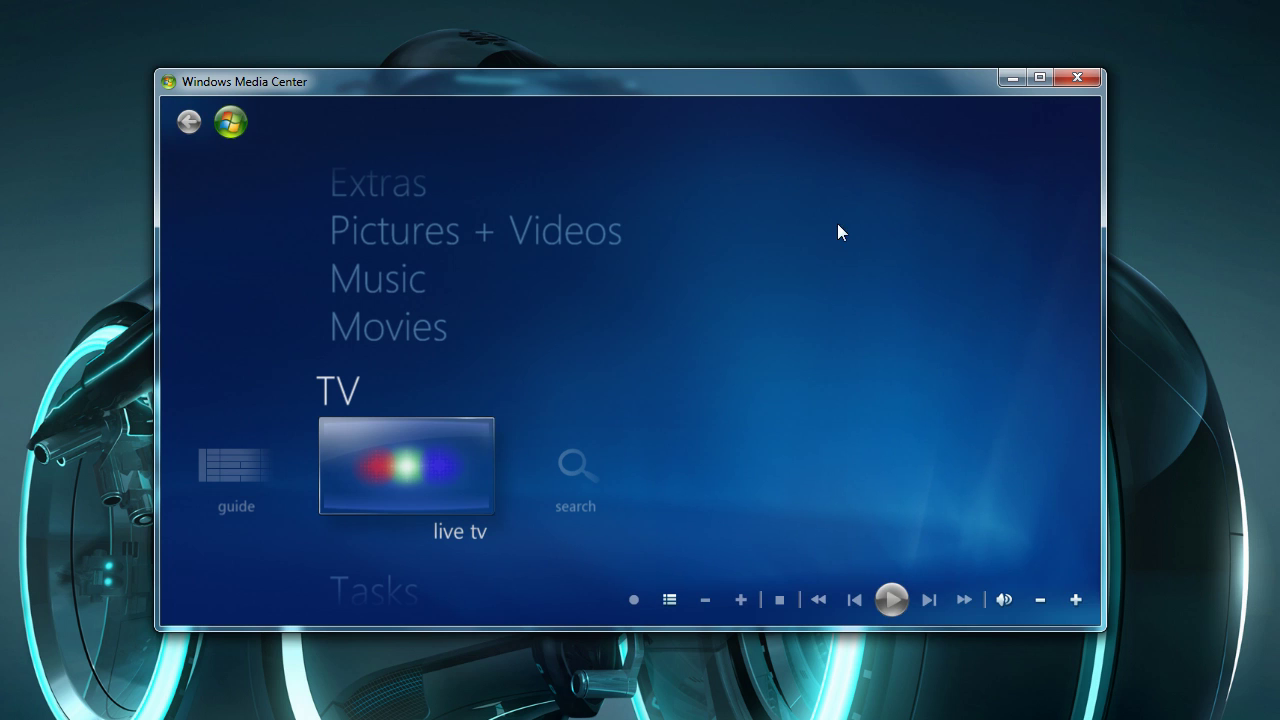
{"action": "left_click", "coordinate": [1086, 74]}
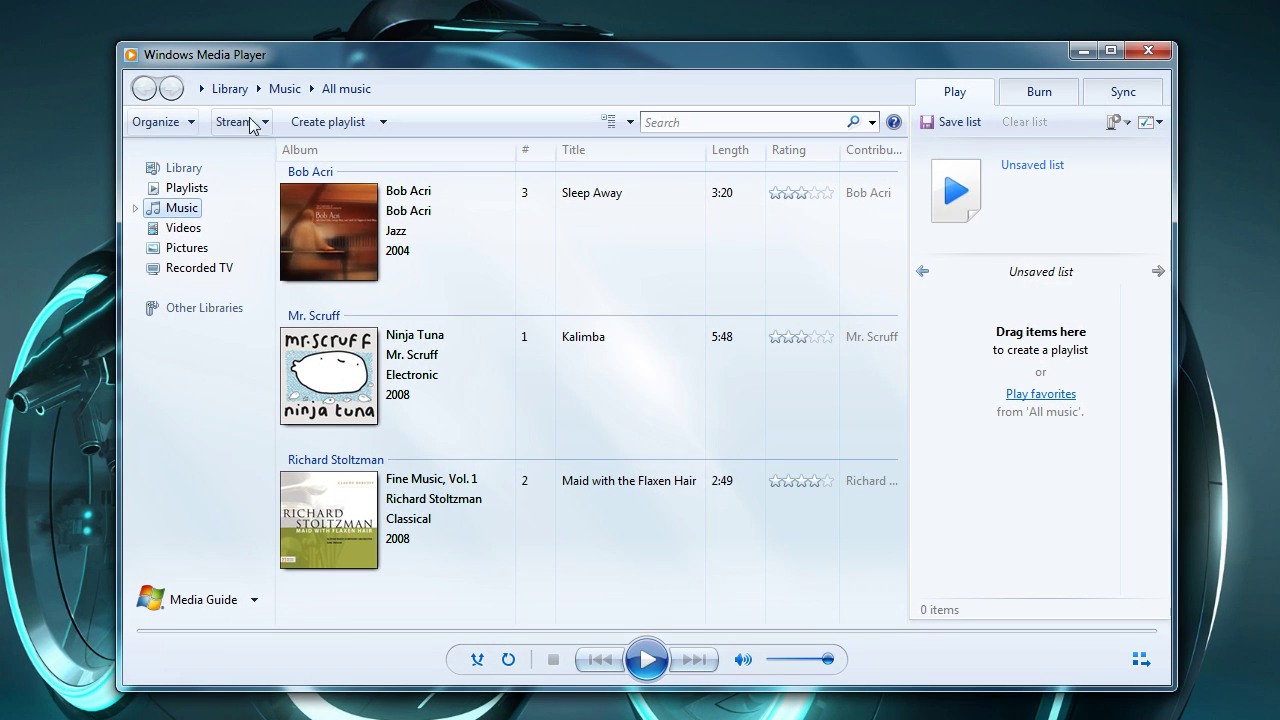
Choose Stream > Allow Internet access to home media and opt to link a Windows Live online ID.
{"action": "left_click", "coordinate": [267, 122]}
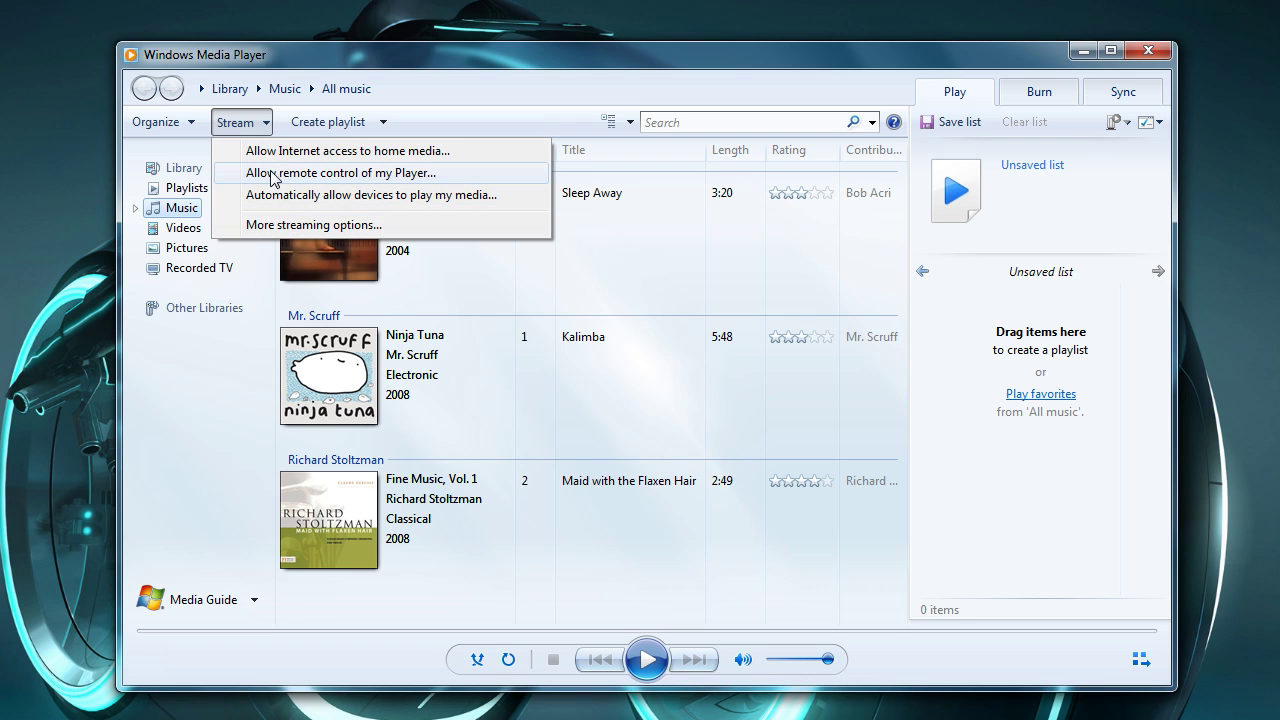
{"action": "left_click", "coordinate": [277, 155]}
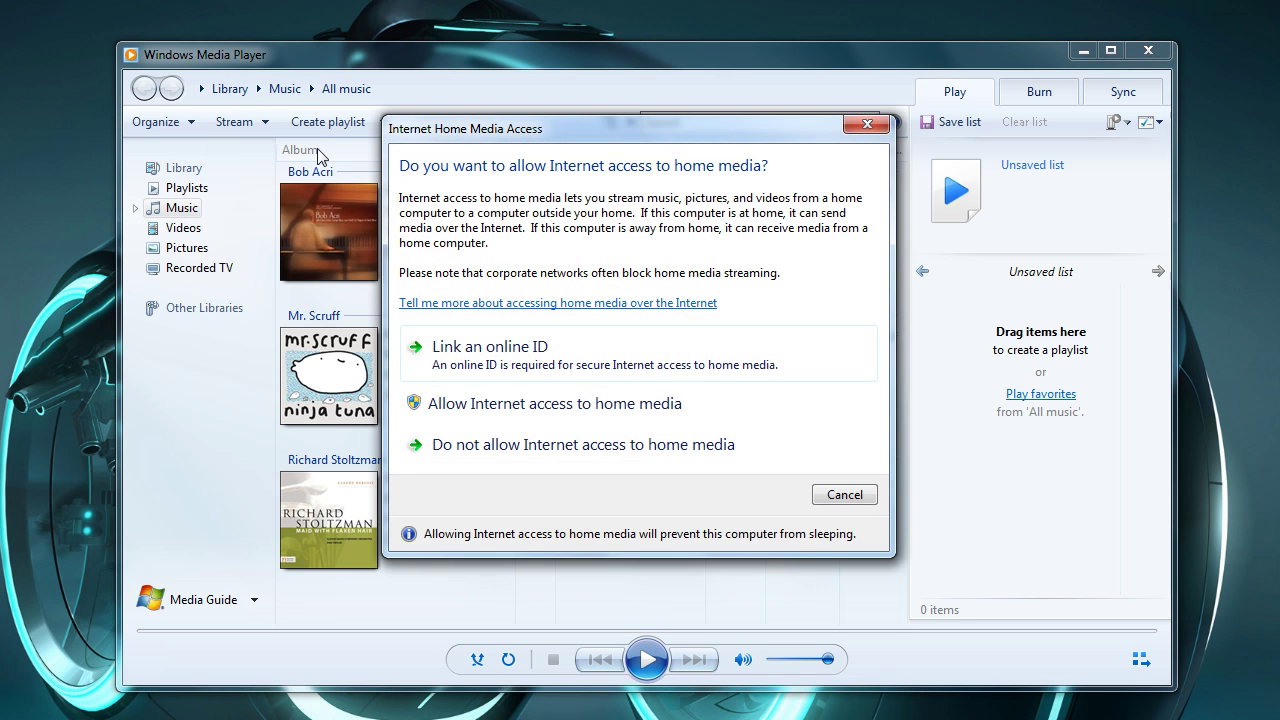
{"action": "left_click", "coordinate": [545, 347]}
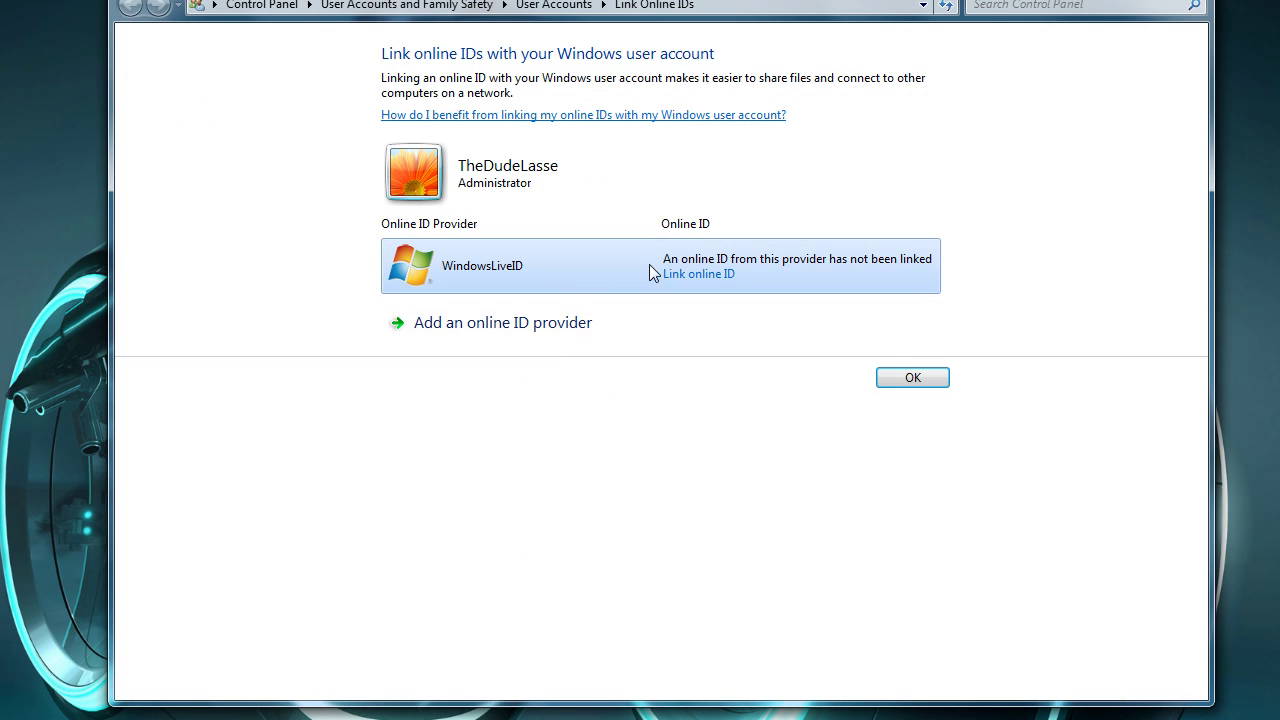
{"action": "left_click", "coordinate": [708, 274]}
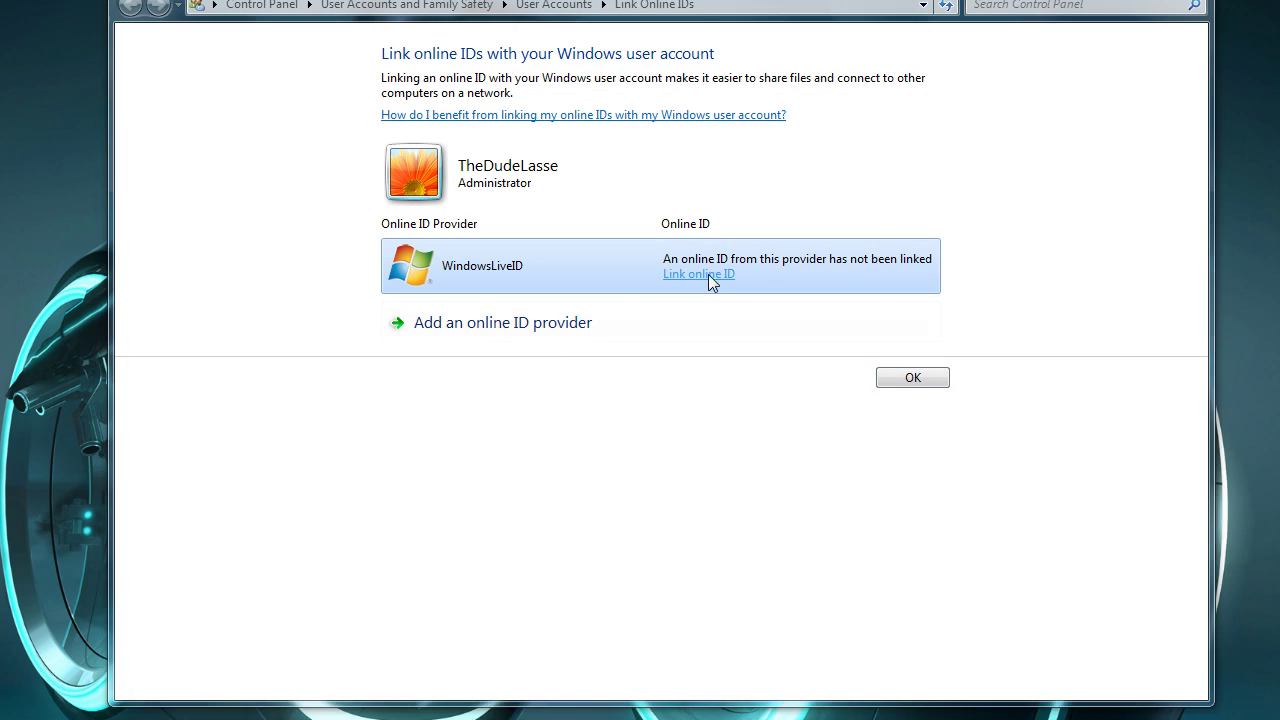
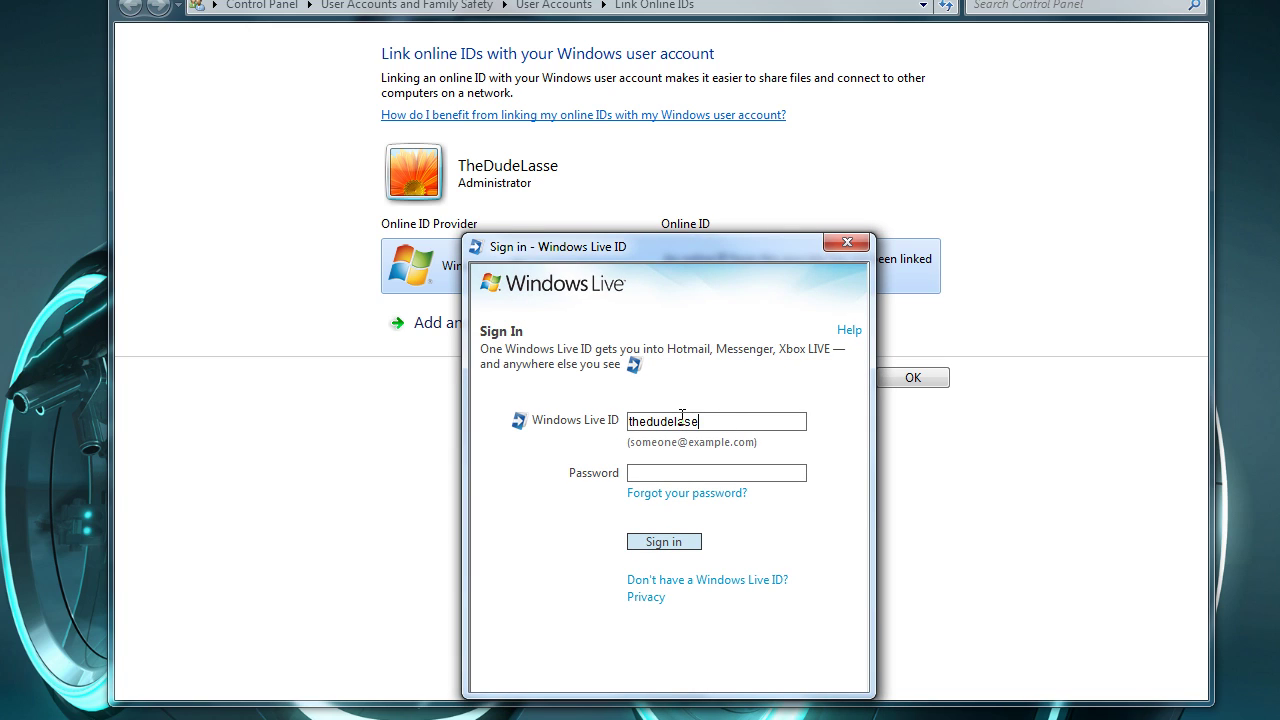
Sign in with the Windows Live ID e-mail address and password.
{"action": "left_click", "coordinate": [667, 472]}
{"action": "type", "text": "••••••"}
{"action": "left_click", "coordinate": [665, 545]}
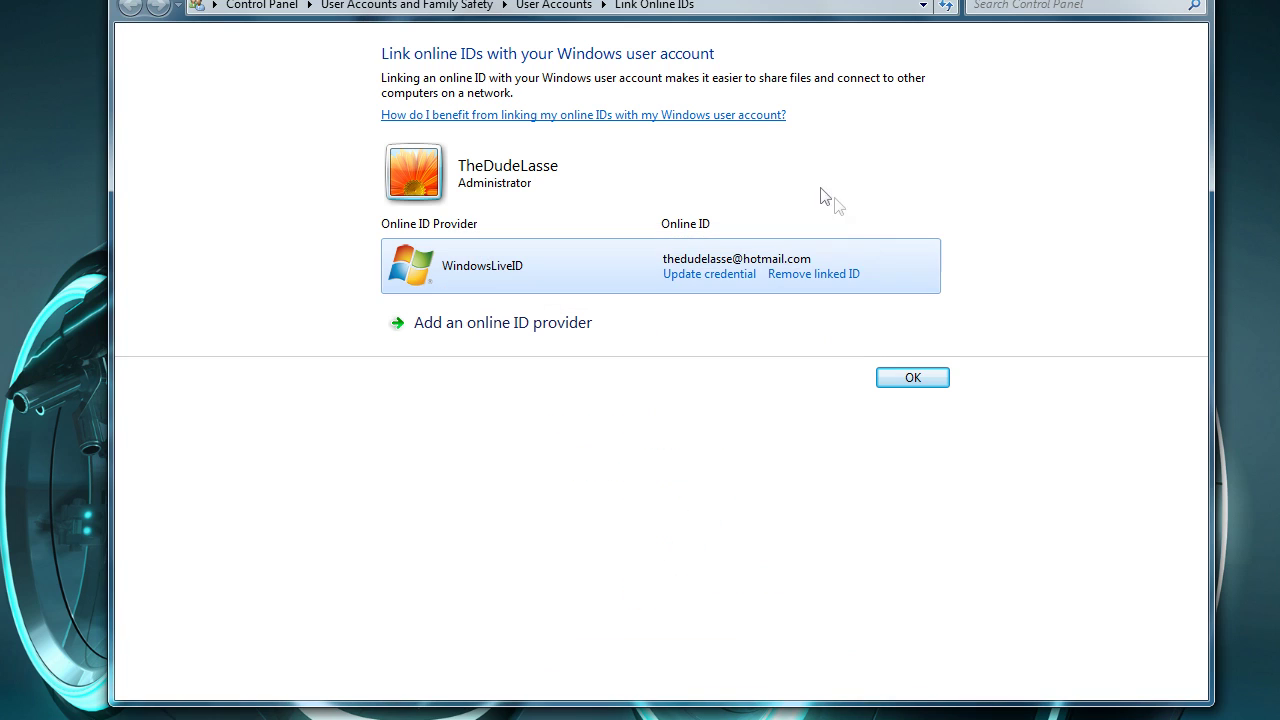
Confirm the linked ID, allow Internet access to home media, and dismiss the success message.
{"action": "left_click", "coordinate": [912, 379]}
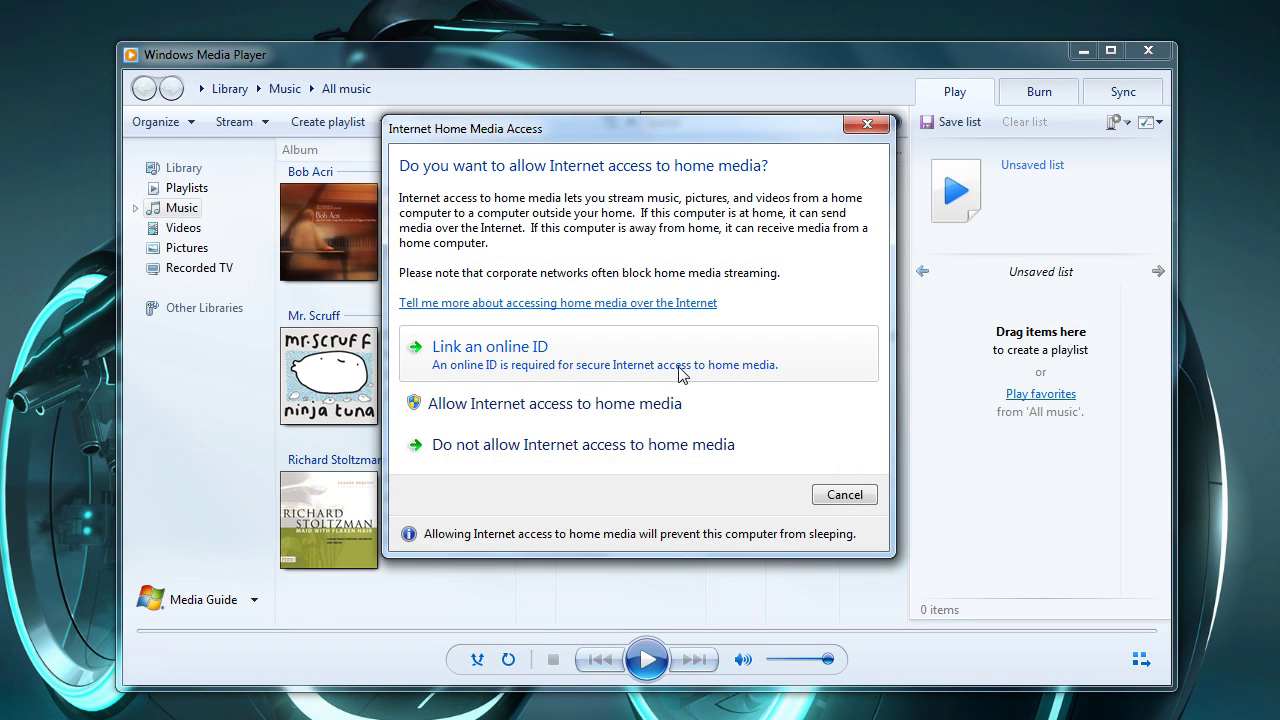
{"action": "left_click", "coordinate": [664, 403]}
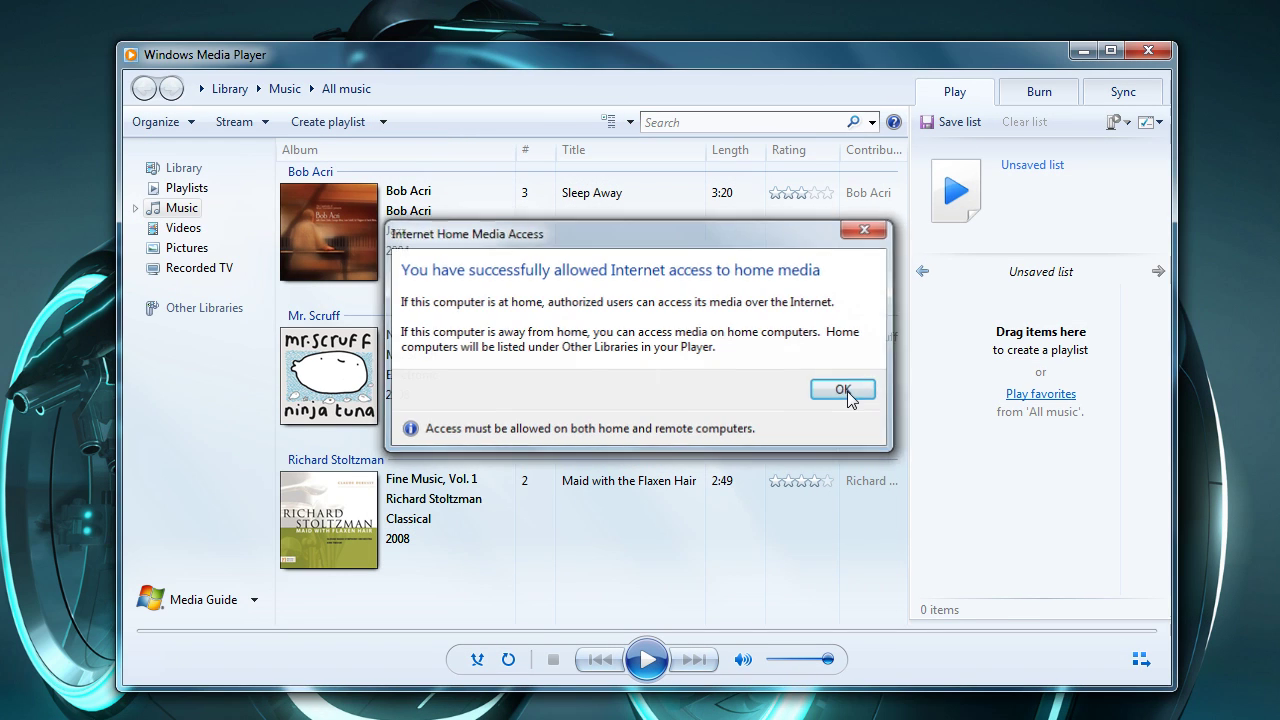
{"action": "left_click", "coordinate": [845, 390]}
Browse the Videos, Pictures and Recorded TV libraries and the Burn, Sync and Play tabs.
{"action": "left_click", "coordinate": [181, 228]}
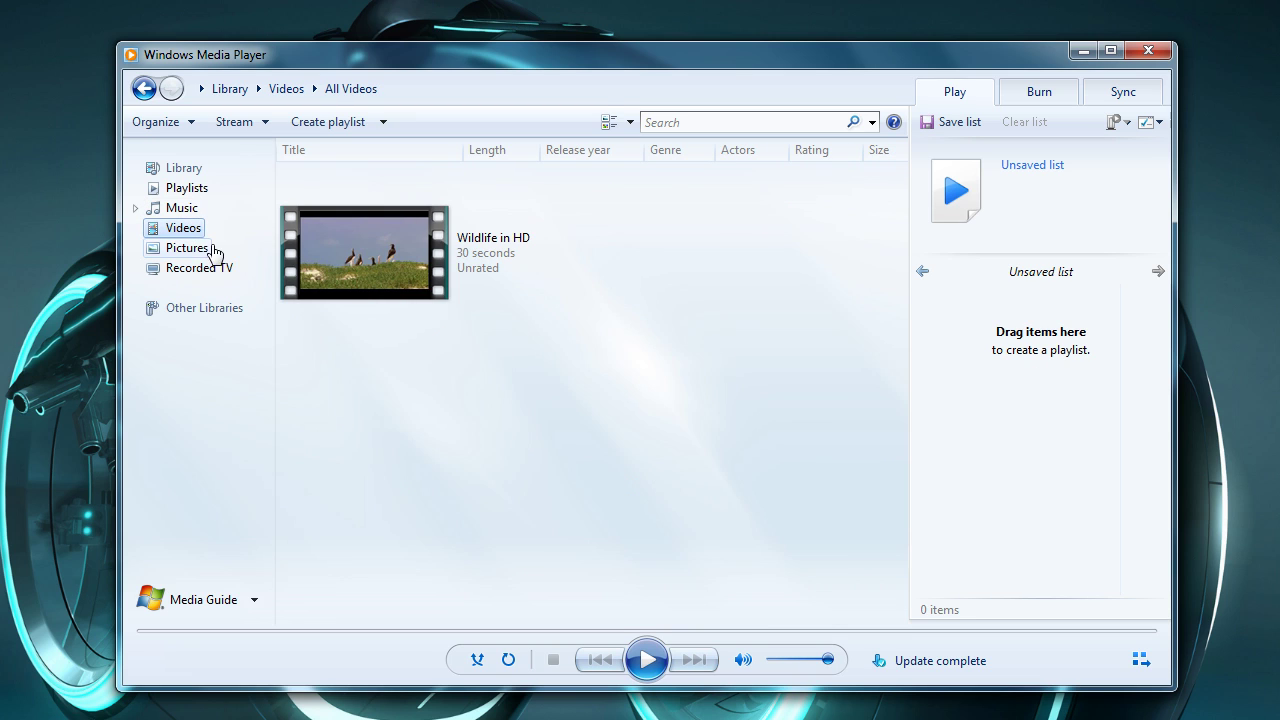
{"action": "left_click", "coordinate": [187, 249]}
{"action": "left_click", "coordinate": [221, 272]}
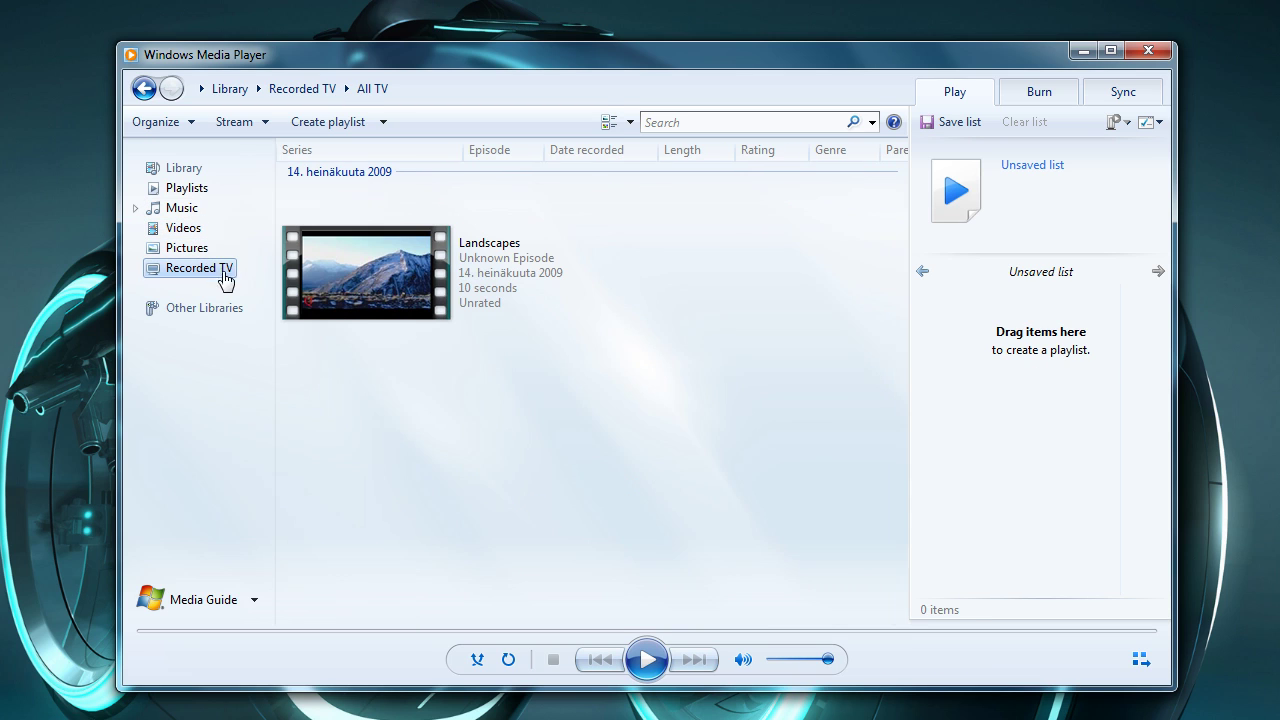
{"action": "left_click", "coordinate": [1028, 101]}
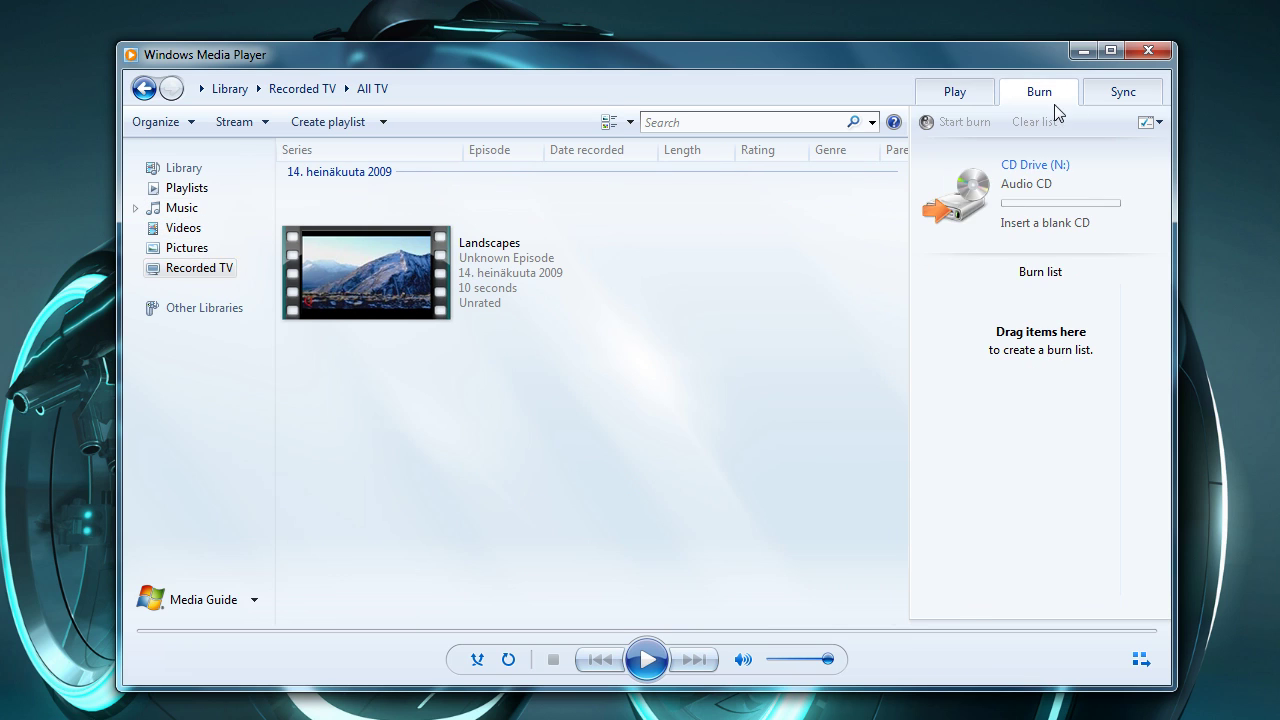
{"action": "left_click", "coordinate": [1116, 104]}
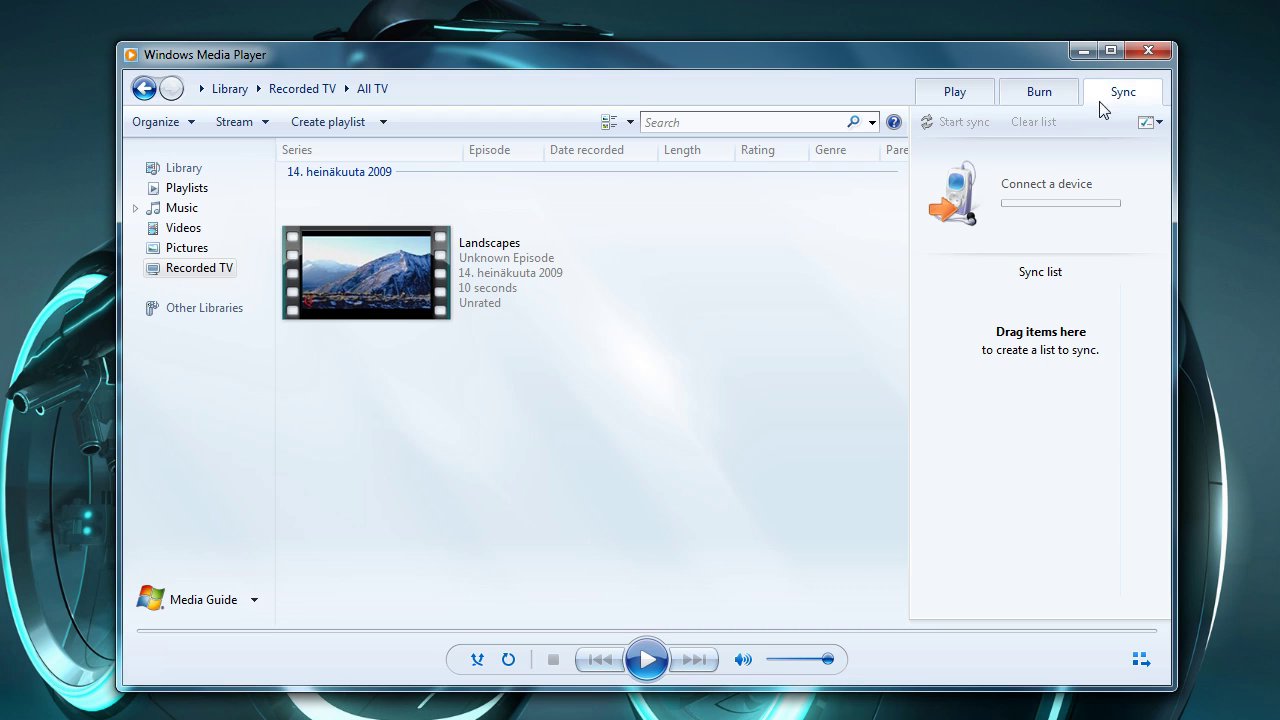
{"action": "left_click", "coordinate": [950, 96]}
Drag Sleep Away, Kalimba and Maid with the Flaxen Hair from Music into the Unsaved list.
{"action": "left_click", "coordinate": [182, 208]}
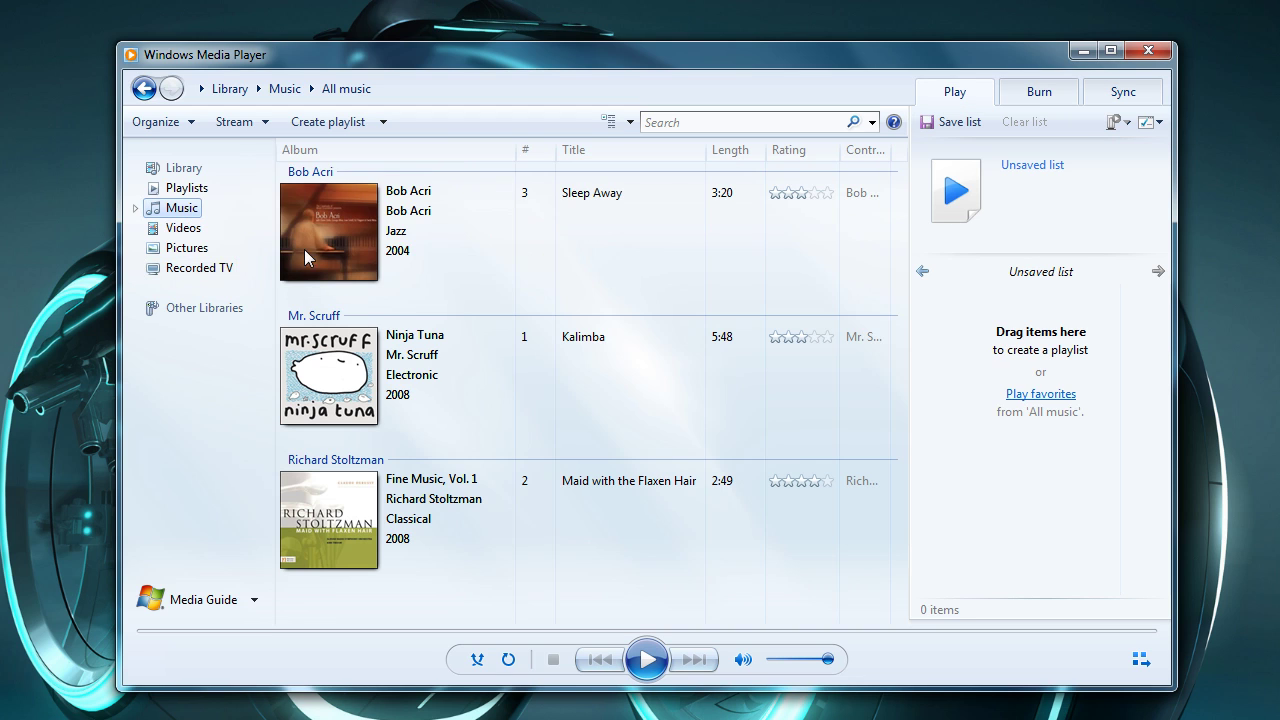
{"action": "left_click_drag", "start_coordinate": [330, 375], "coordinate": [975, 440]}
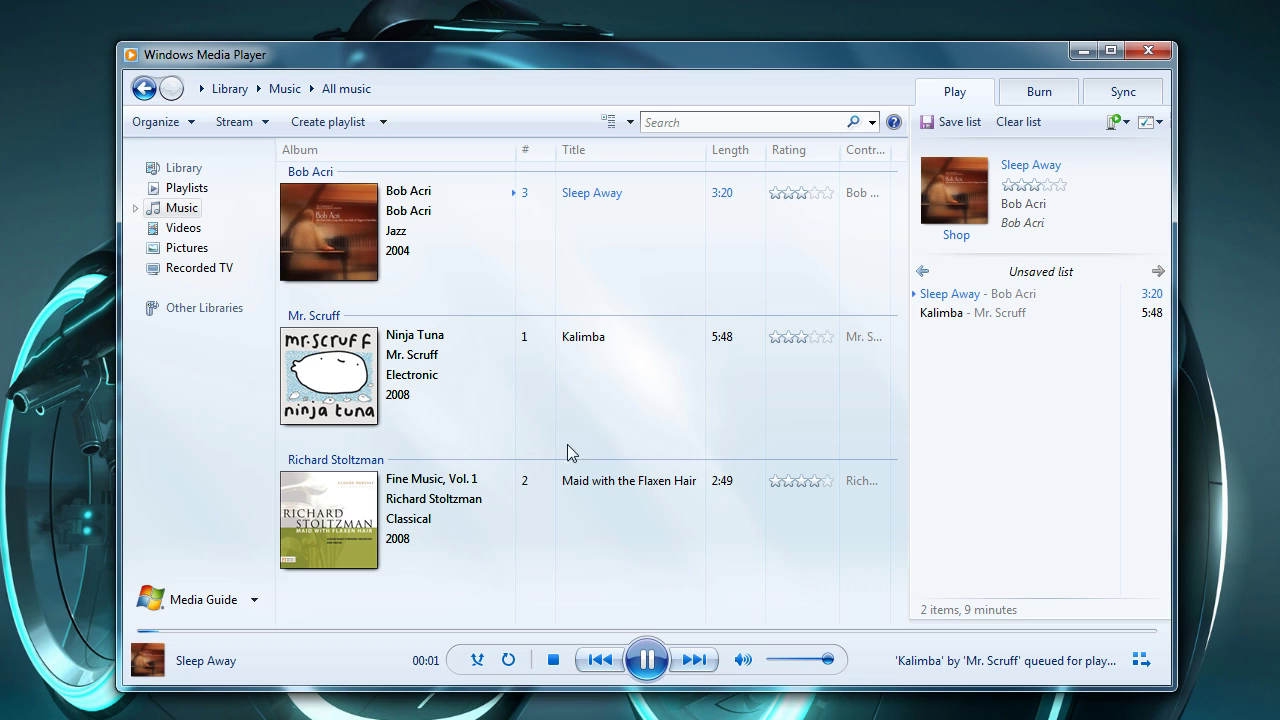
{"action": "left_click_drag", "start_coordinate": [480, 478], "coordinate": [1051, 529]}
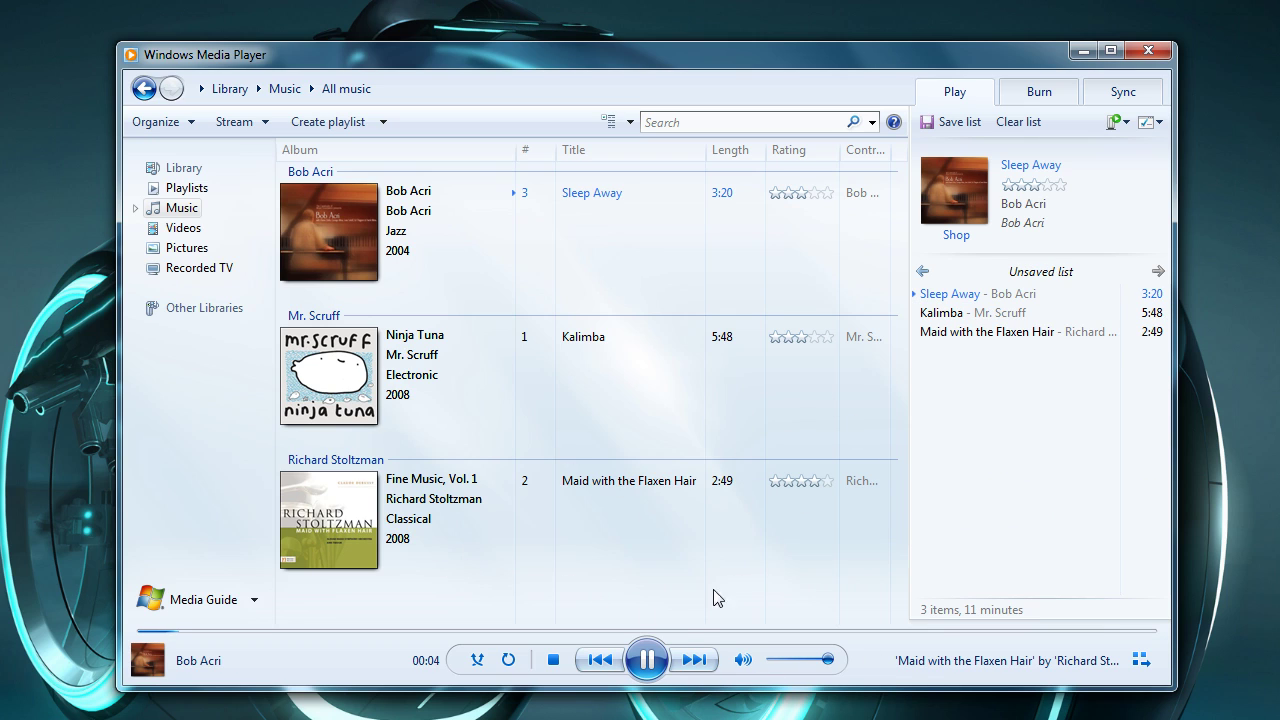
Pause the music and create a homegroup that shares only Music and Videos, without Pictures or Printers.
{"action": "left_click", "coordinate": [647, 659]}
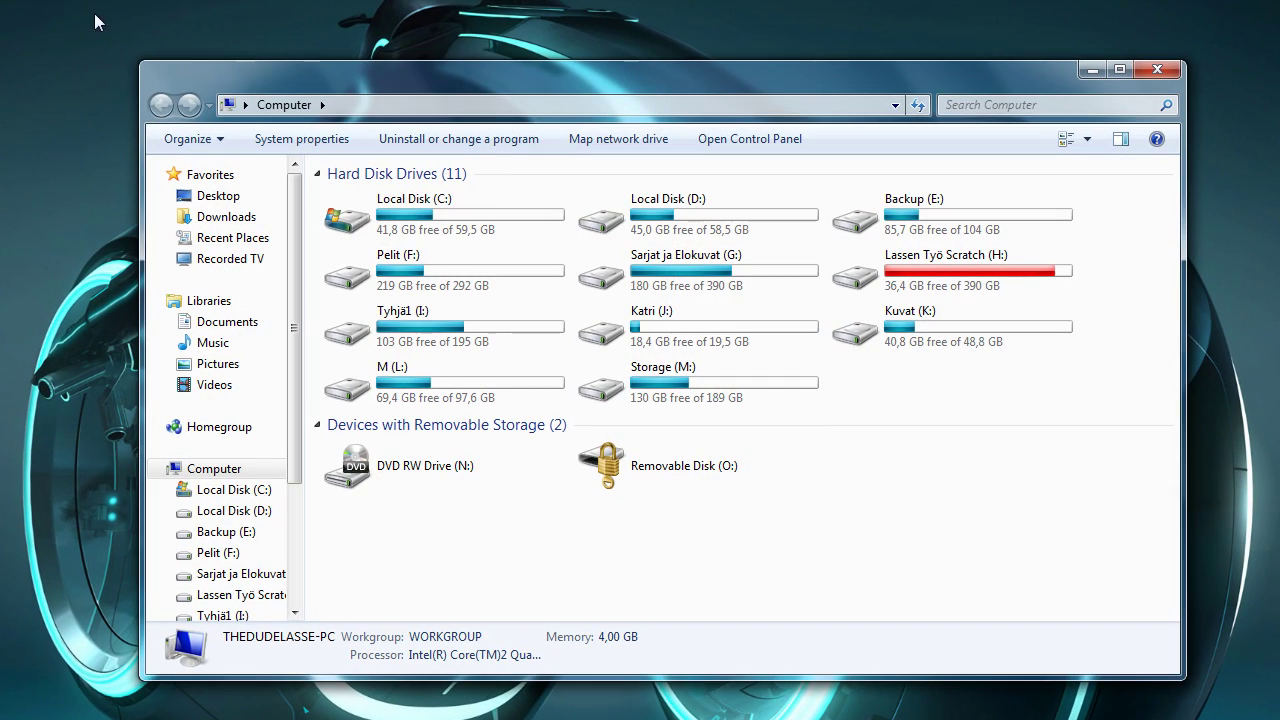
{"action": "left_click", "coordinate": [222, 428]}
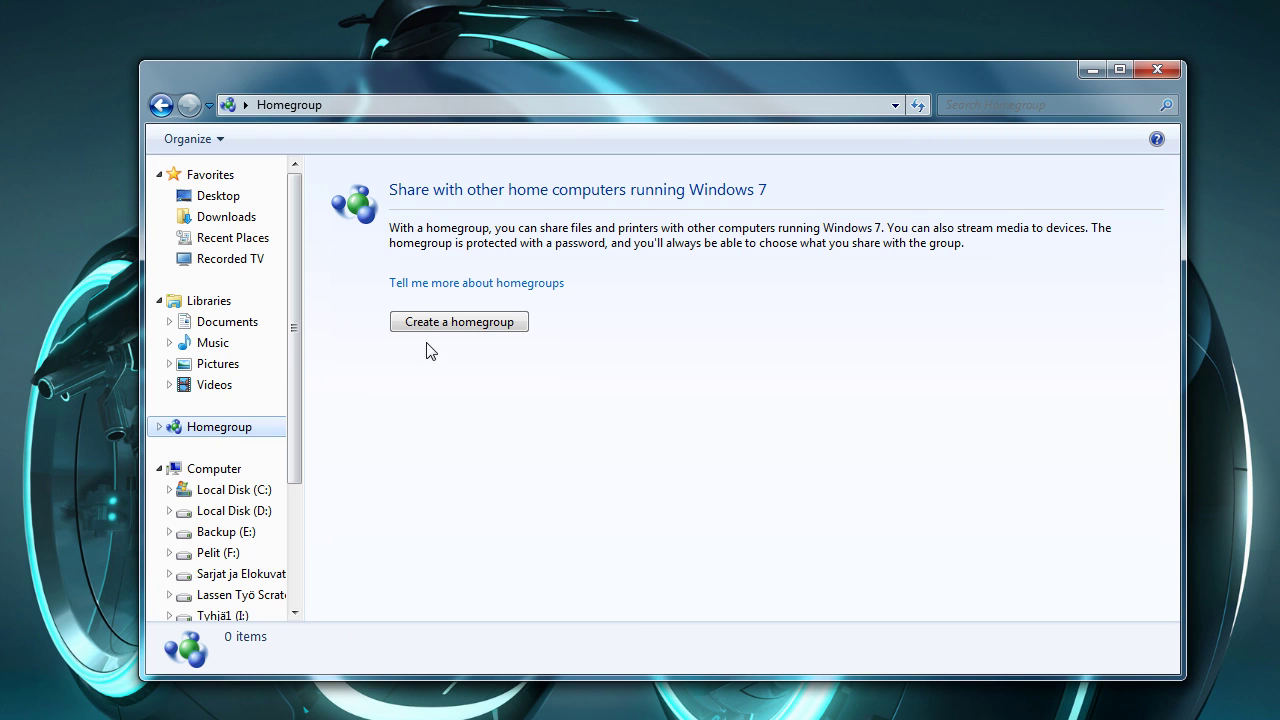
{"action": "left_click", "coordinate": [459, 322]}
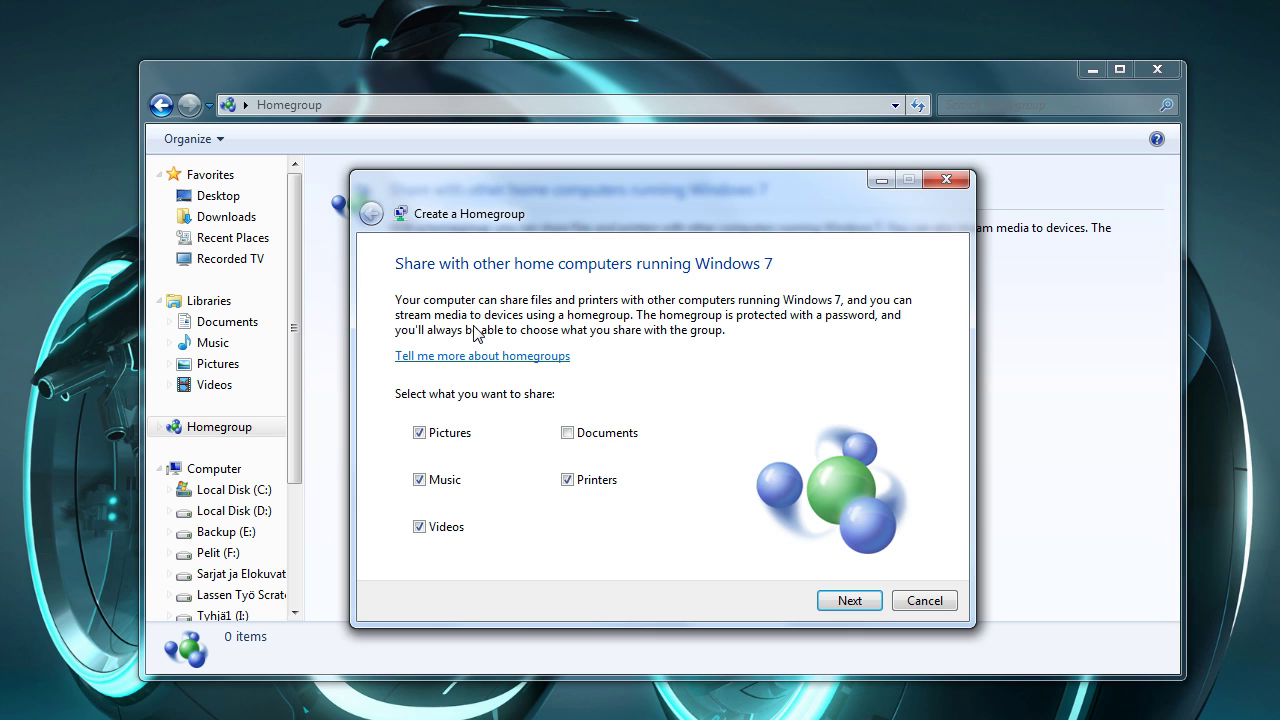
{"action": "left_click", "coordinate": [419, 433]}
{"action": "left_click", "coordinate": [575, 479]}
{"action": "left_click", "coordinate": [862, 604]}
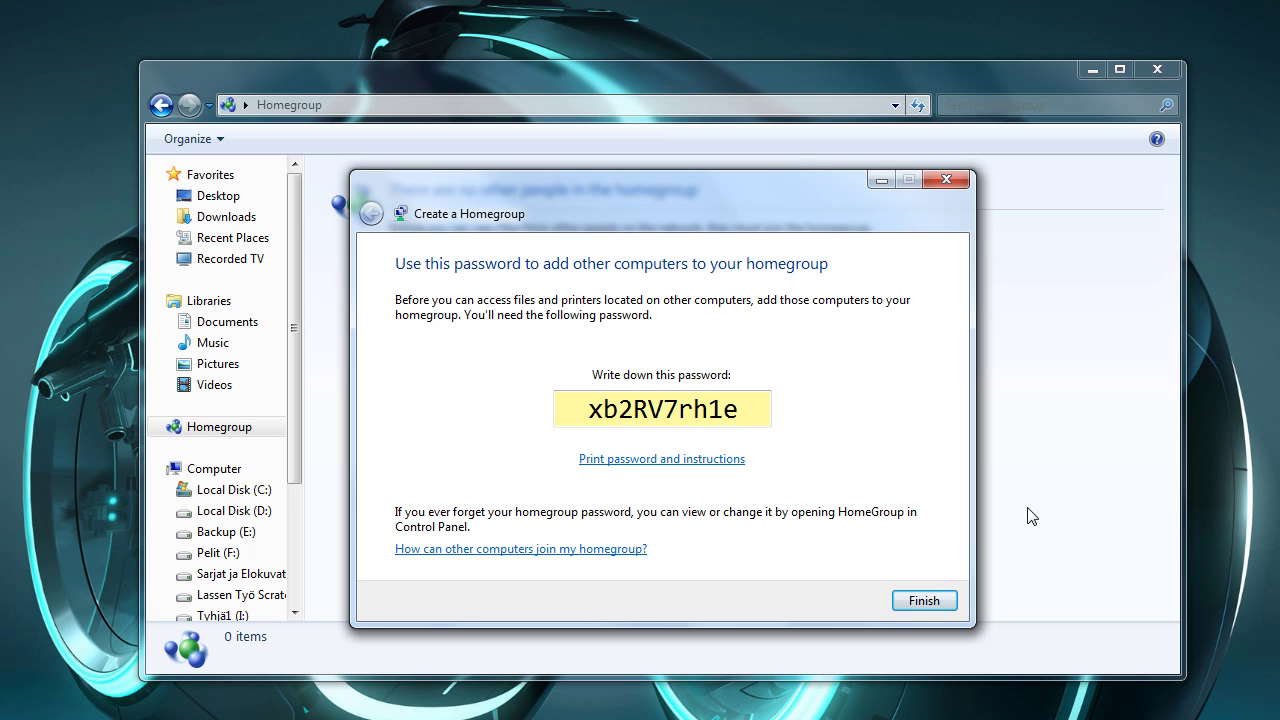
{"action": "left_click", "coordinate": [924, 603]}
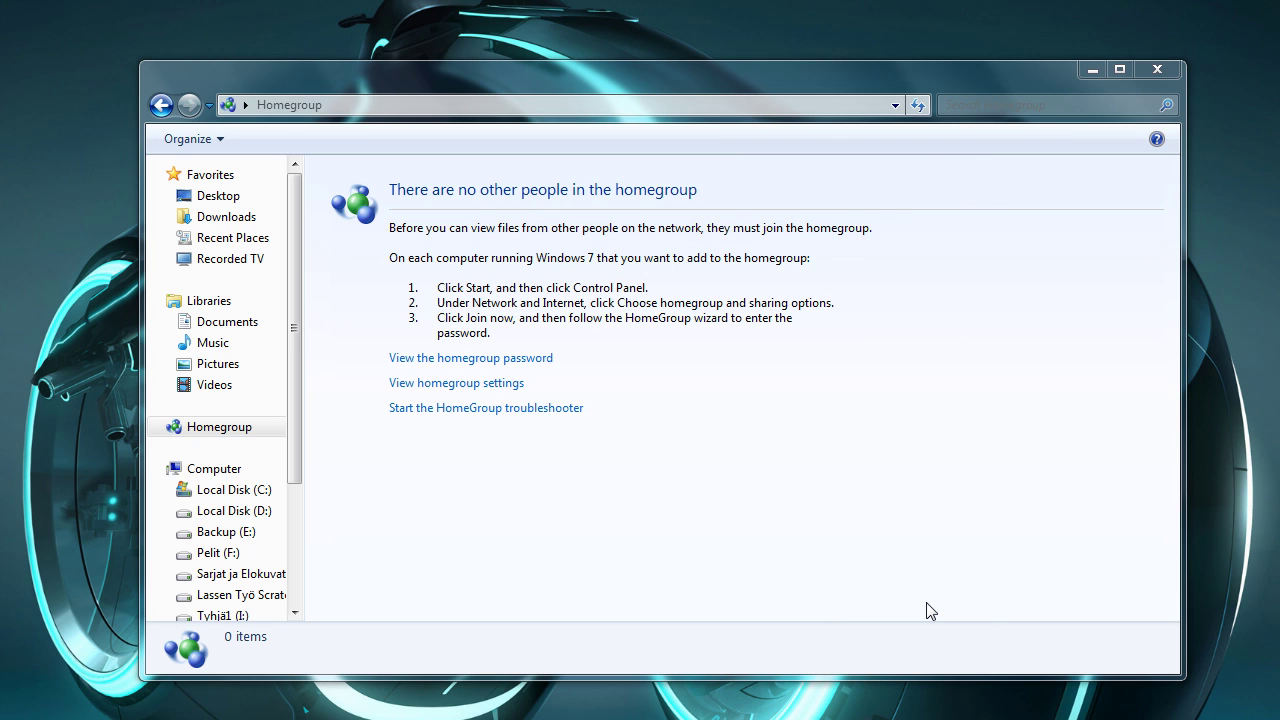
{"action": "key", "text": "super+e"}
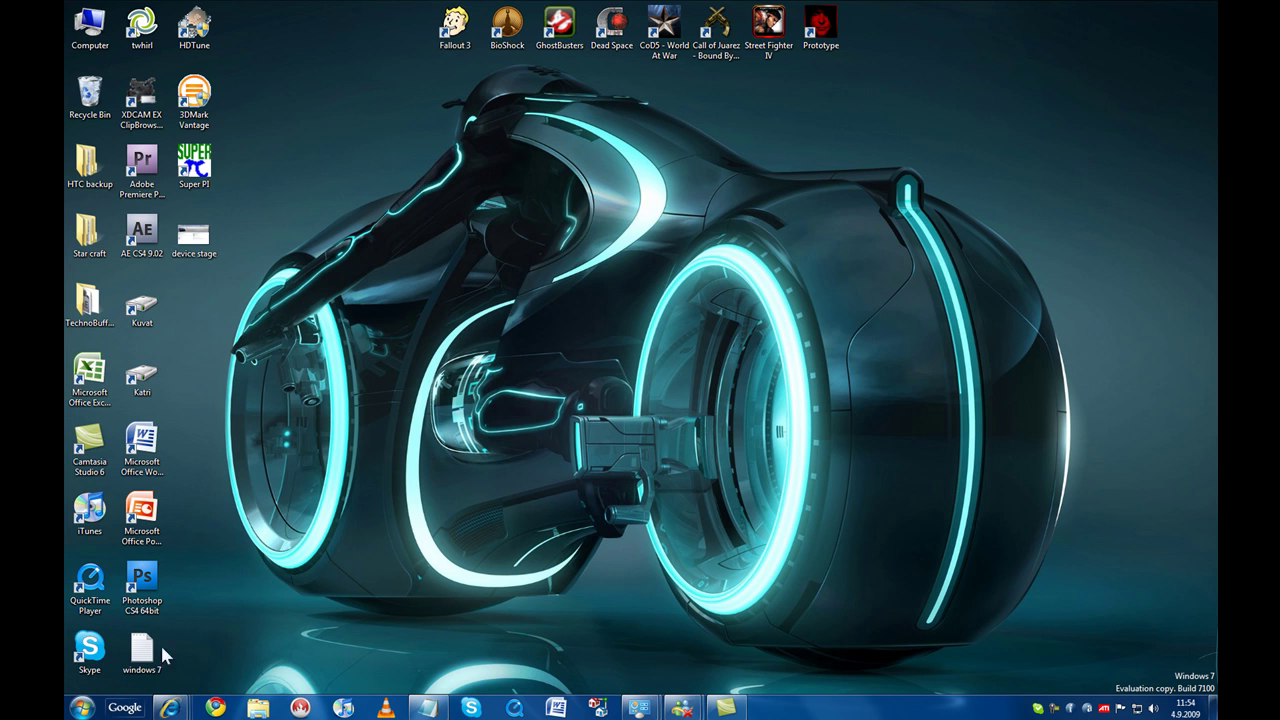
Check Action Center's unconfigured-backup warning from Control Panel, then return to System and Security.
{"action": "left_click", "coordinate": [82, 708]}
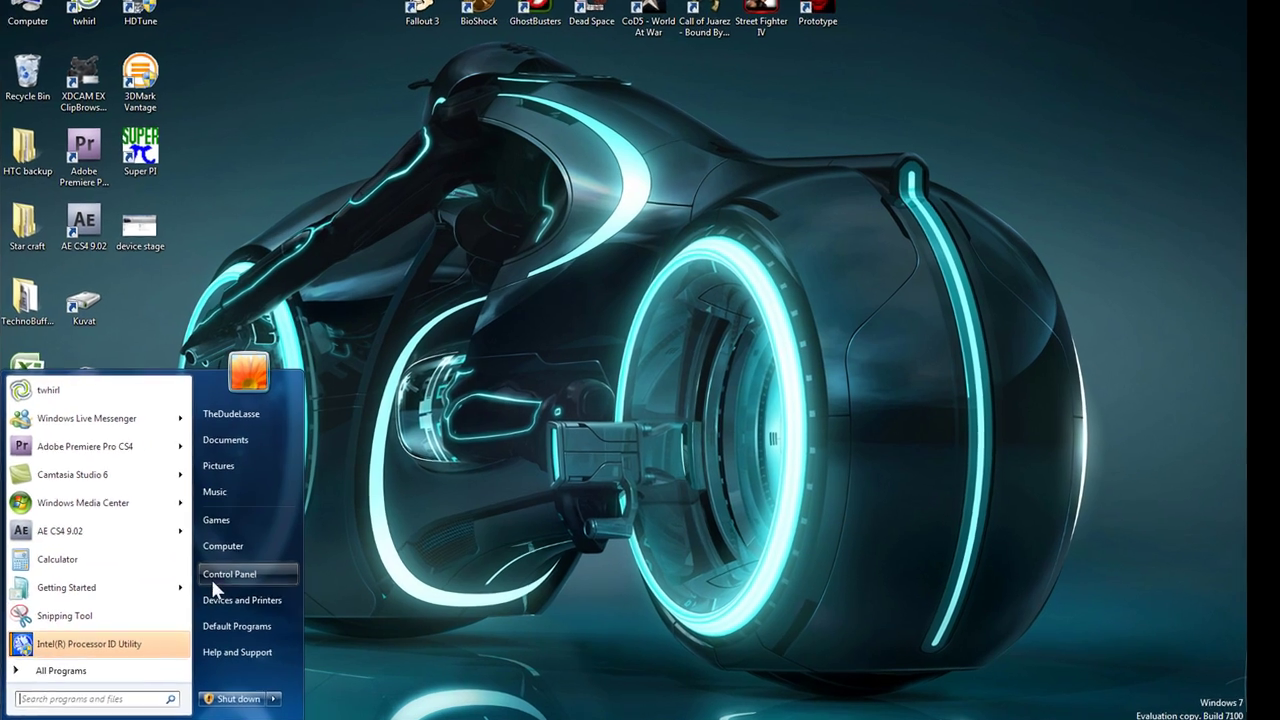
{"action": "left_click", "coordinate": [213, 578]}
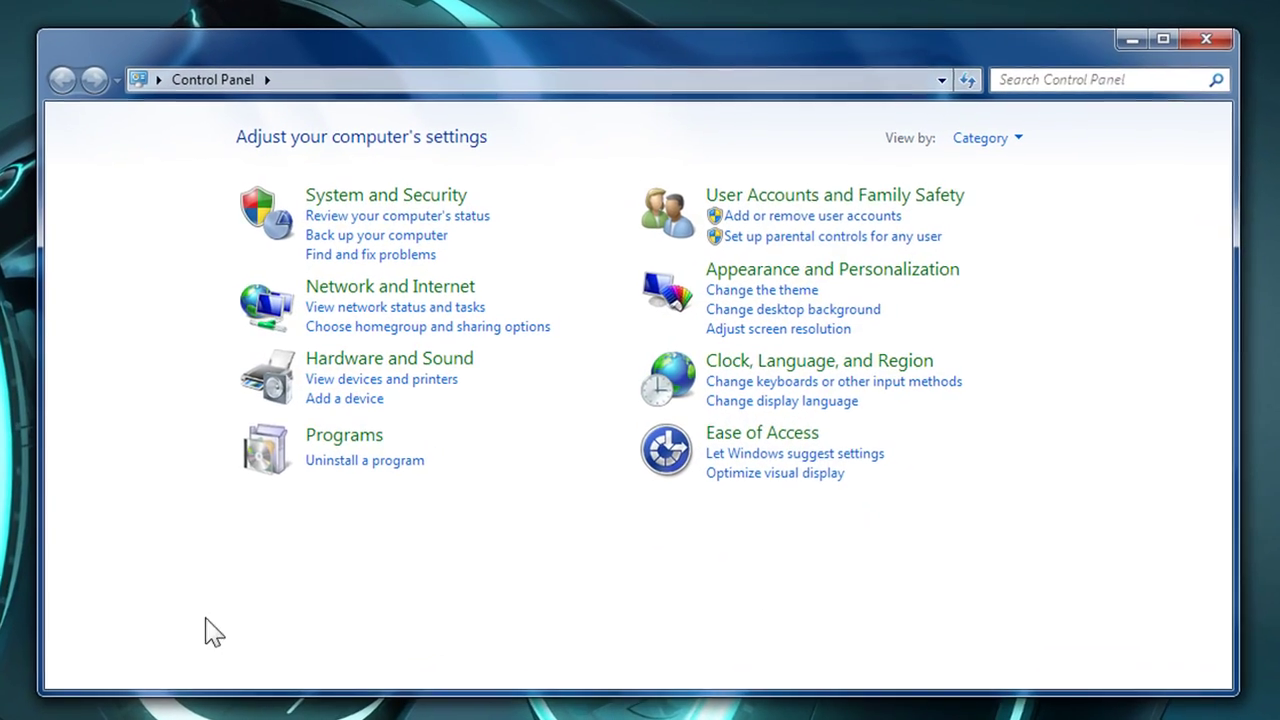
{"action": "left_click", "coordinate": [405, 200]}
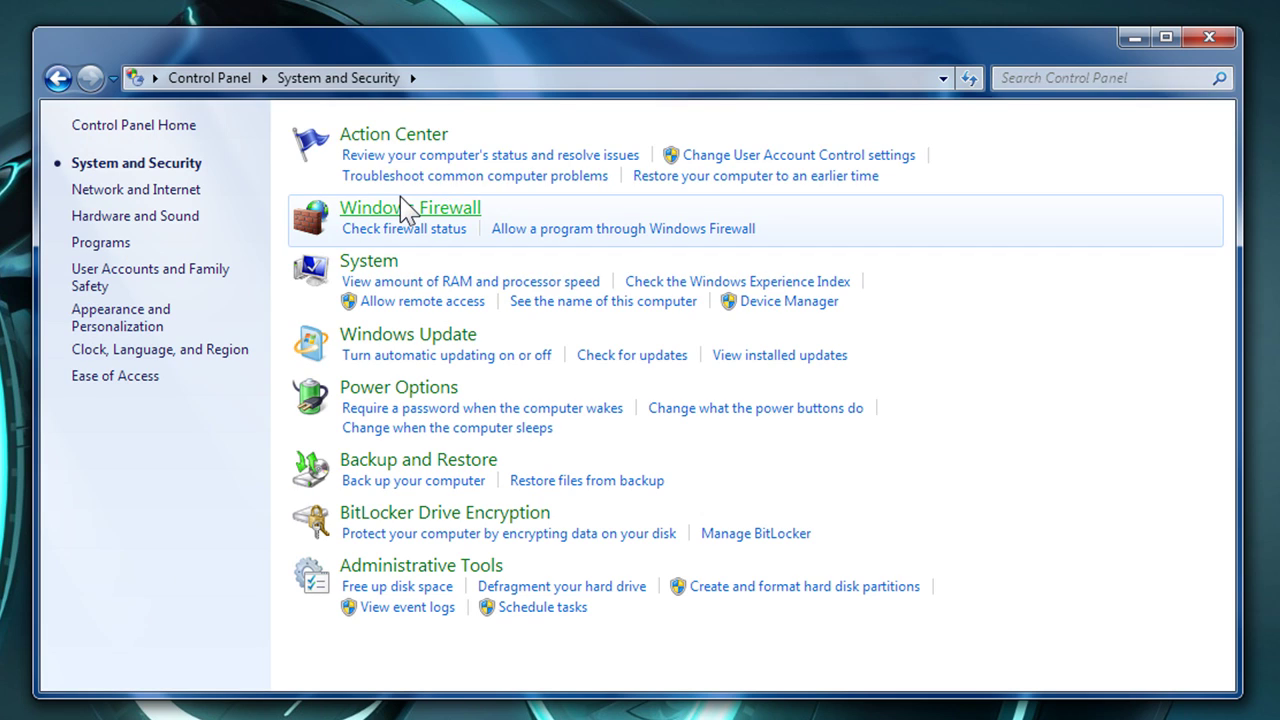
{"action": "left_click", "coordinate": [410, 140]}
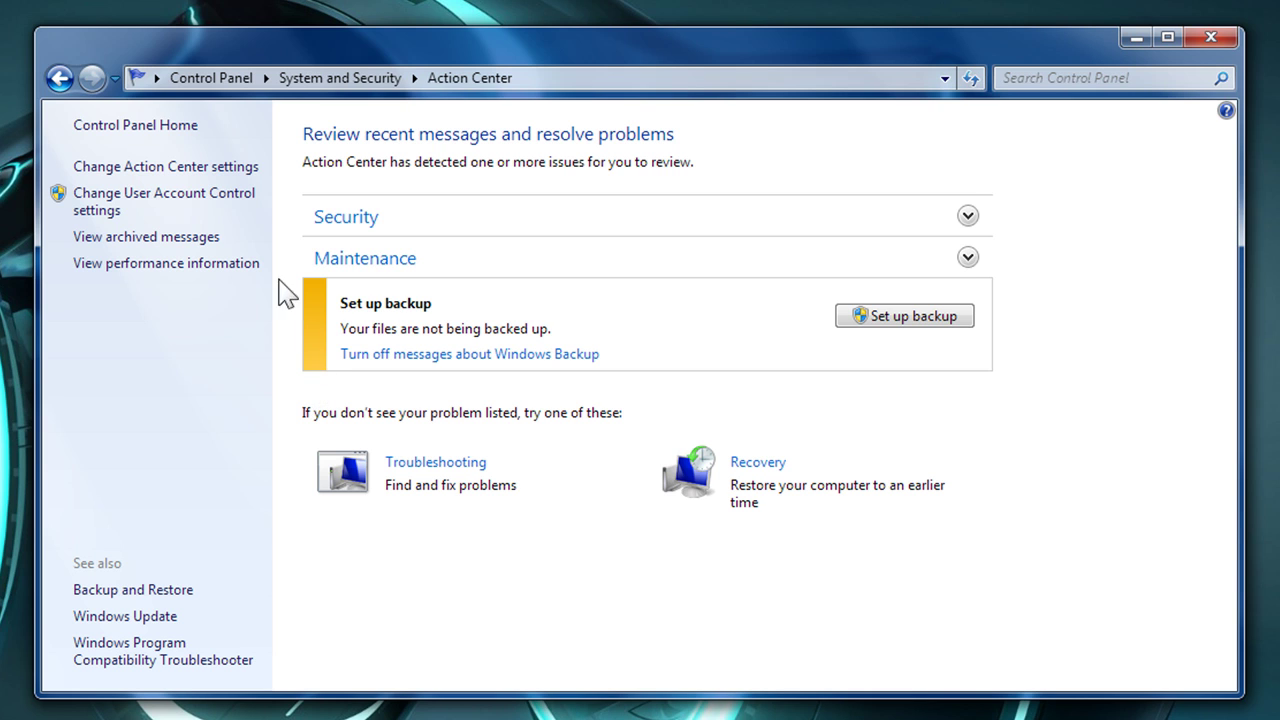
{"action": "left_click", "coordinate": [61, 80]}
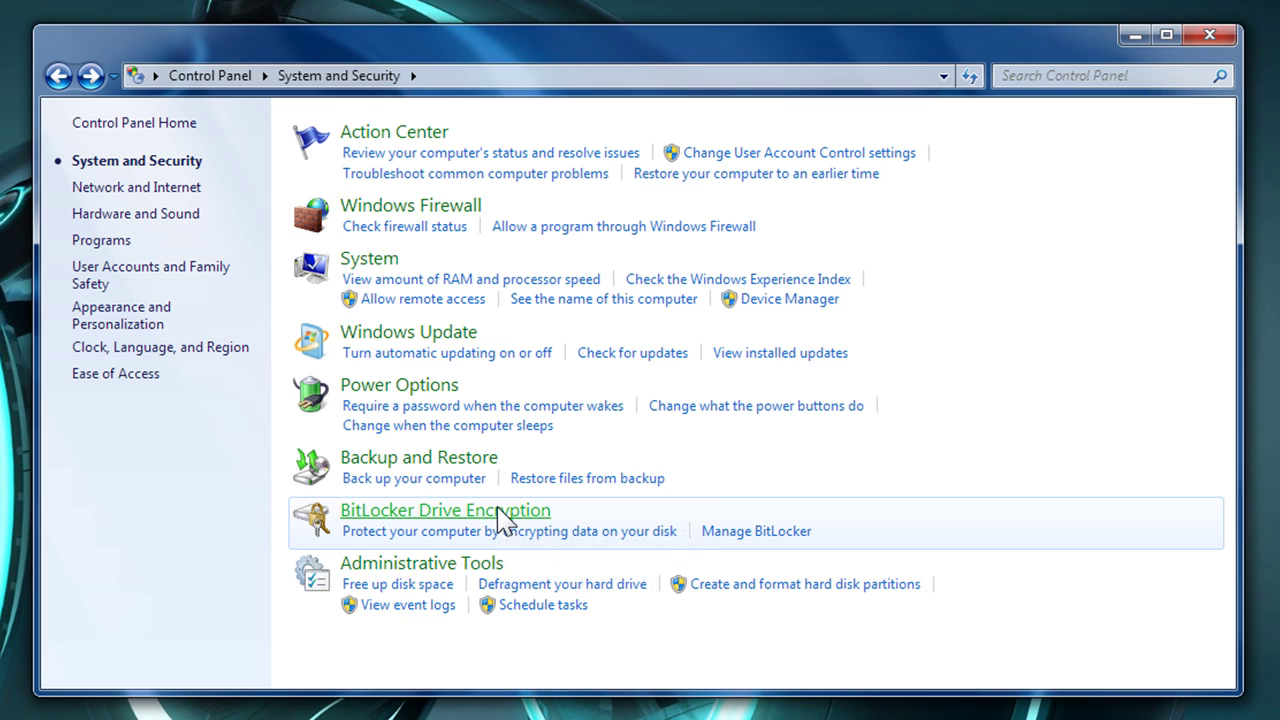
Show the BitLocker Drive Encryption drive list down to BitLocker To Go, all drives off.
{"action": "left_click", "coordinate": [500, 512]}
{"action": "scroll", "coordinate": [1119, 171], "scroll_direction": "down", "scroll_amount": 3}
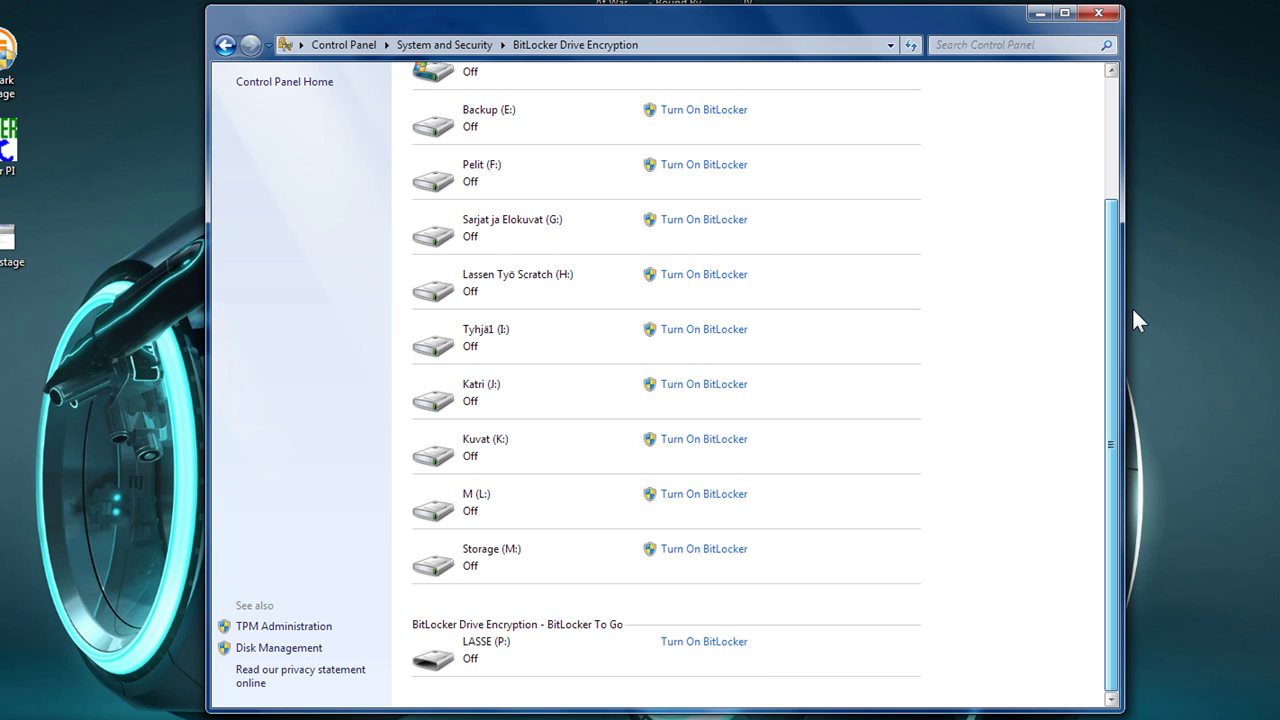
Start BitLocker on drive P: with an unlock password, entered twice.
{"action": "left_click", "coordinate": [697, 643]}
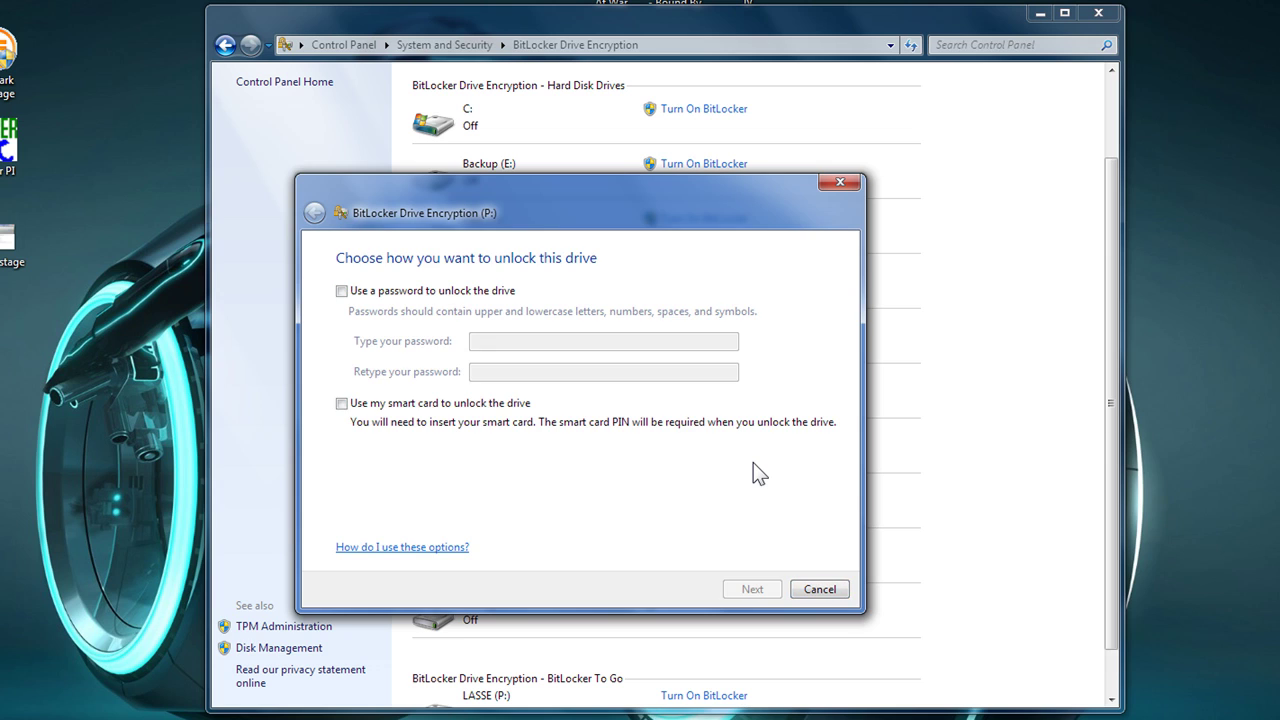
{"action": "left_click", "coordinate": [341, 290]}
{"action": "left_click", "coordinate": [492, 340]}
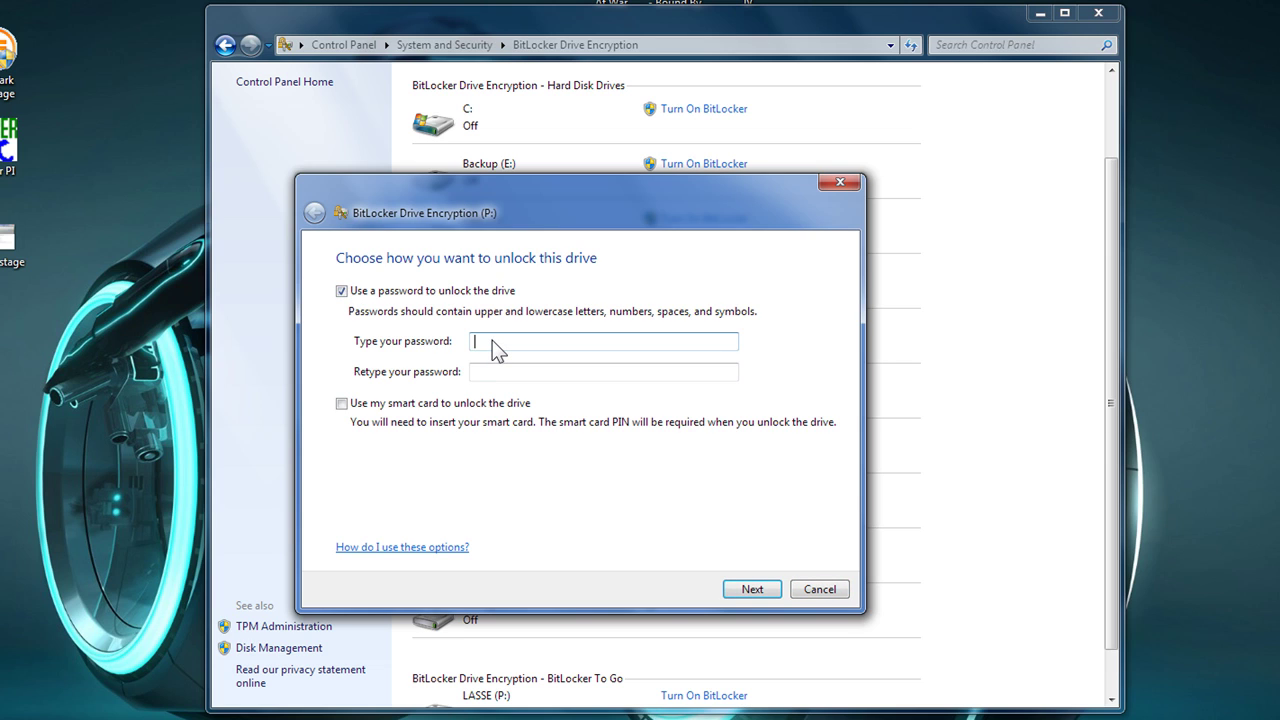
{"action": "type", "text": "password"}
{"action": "left_click", "coordinate": [510, 374]}
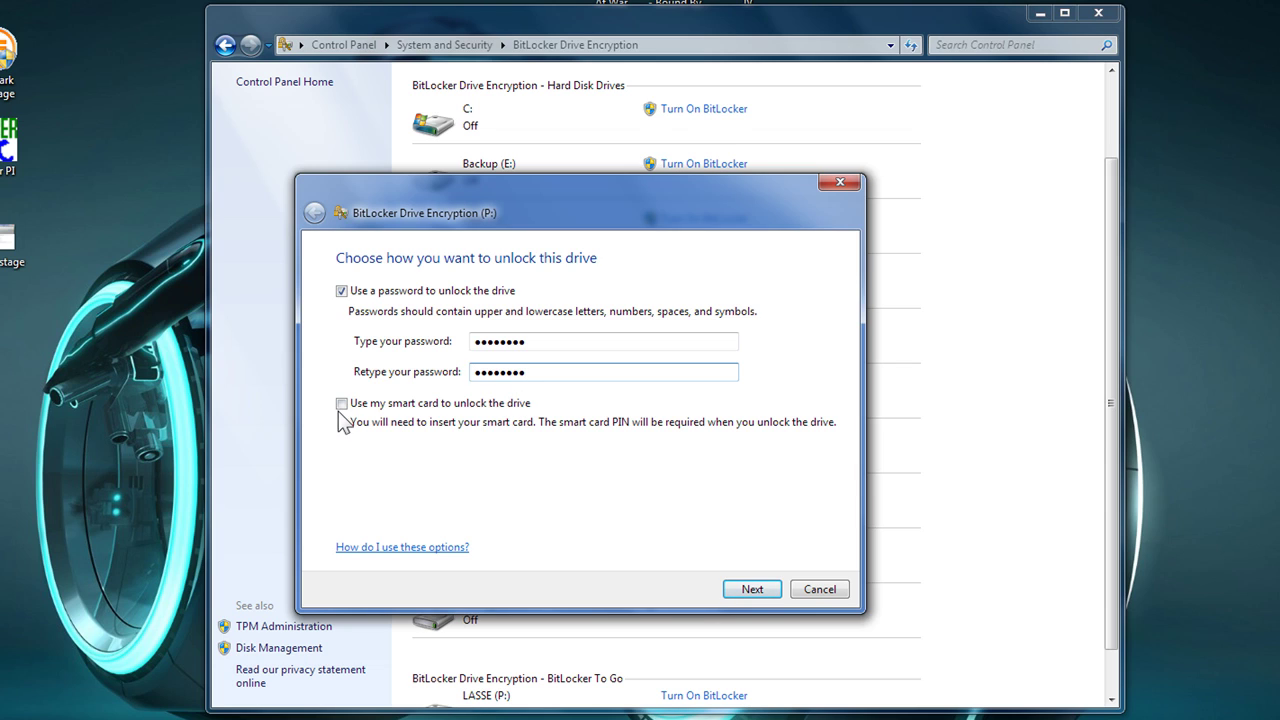
{"action": "left_click", "coordinate": [753, 590]}
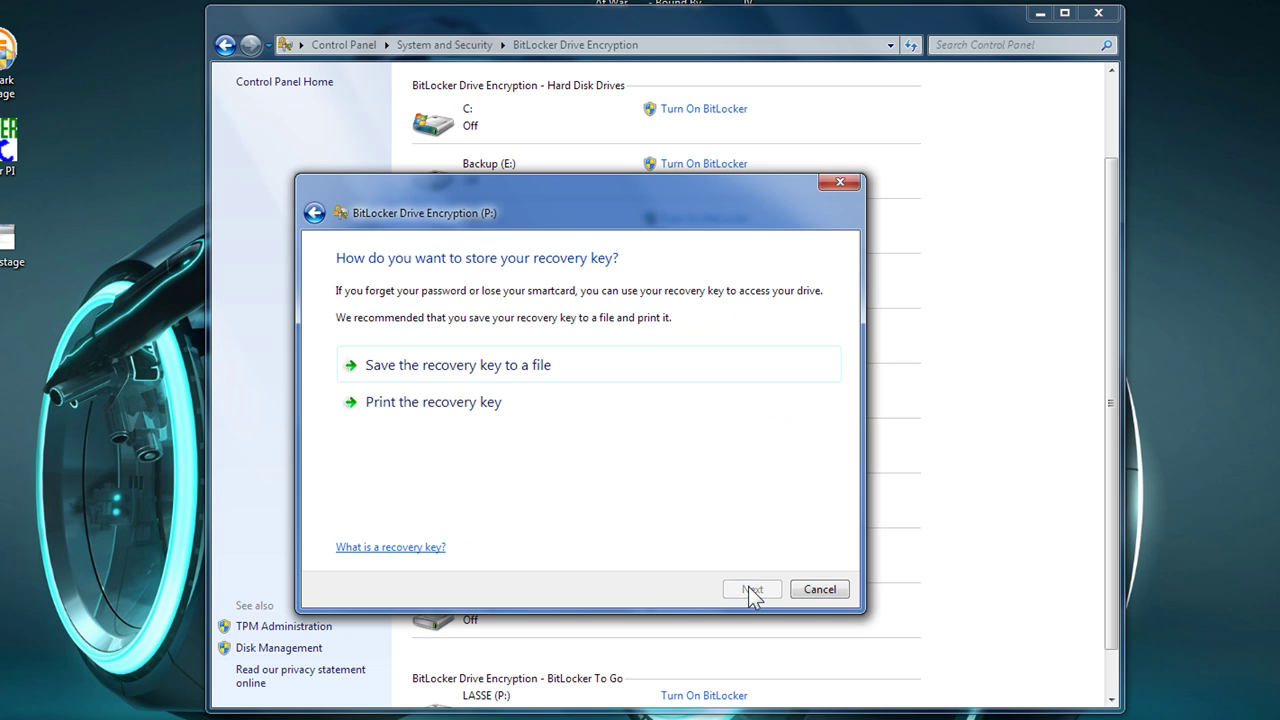
Save P:'s recovery key to a file in Documents, encrypt the drive, then unlock it.
{"action": "left_click", "coordinate": [500, 378]}
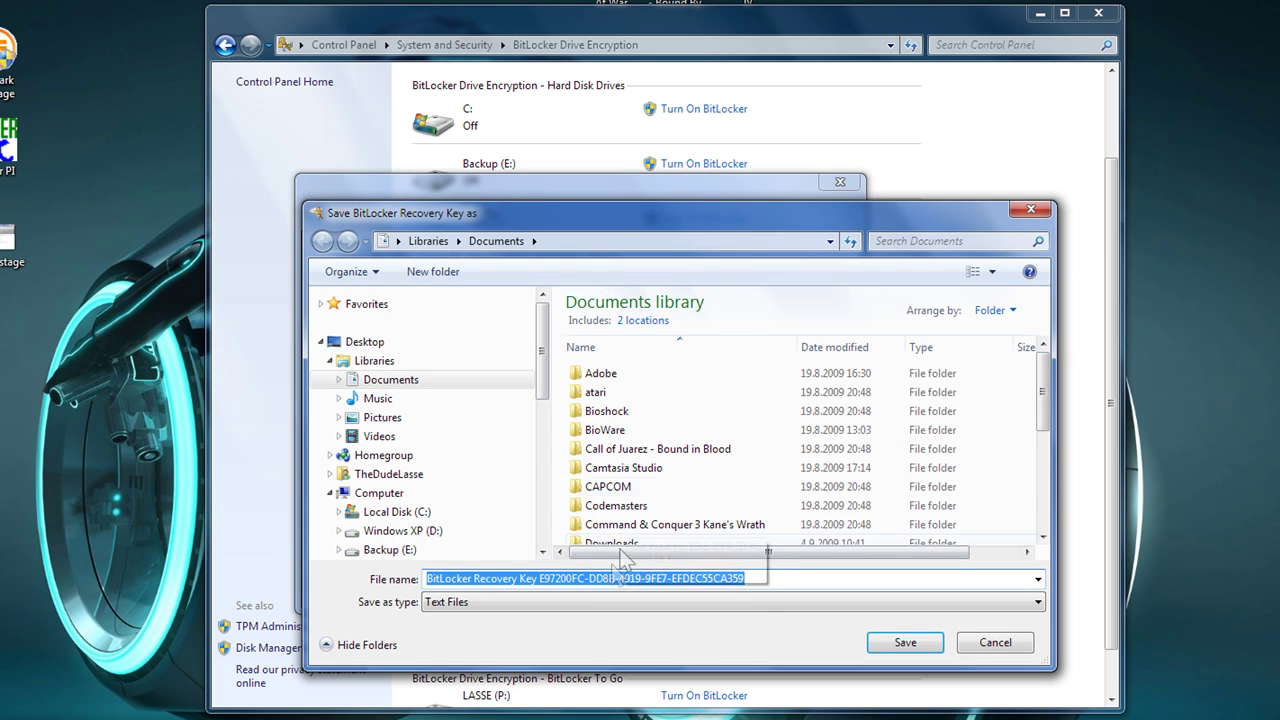
{"action": "left_click", "coordinate": [866, 645]}
{"action": "left_click", "coordinate": [750, 590]}
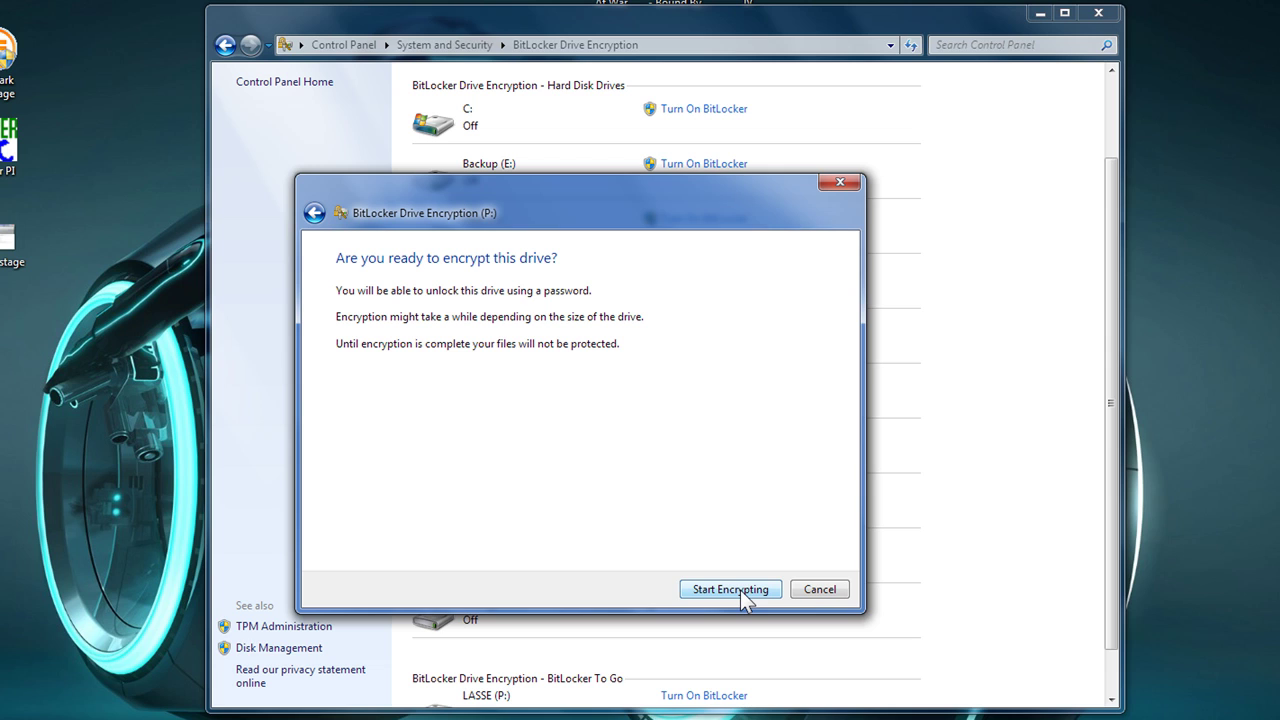
{"action": "left_click", "coordinate": [741, 590]}
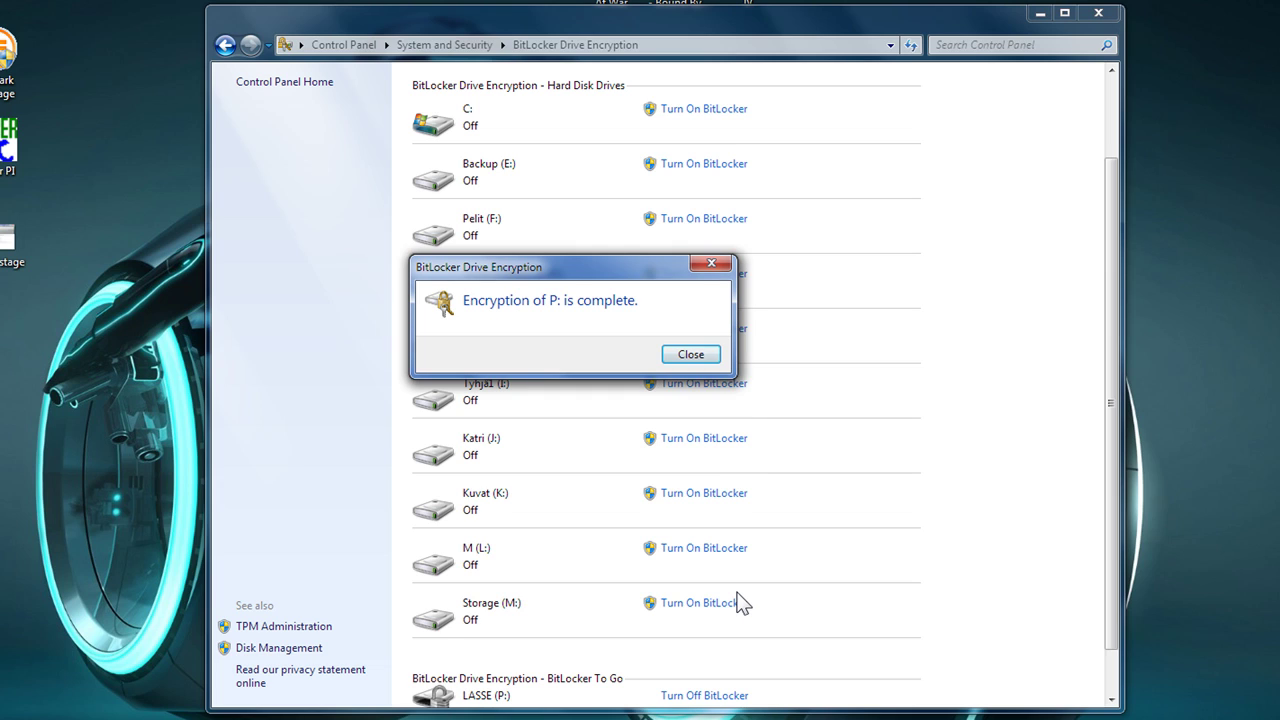
{"action": "left_click", "coordinate": [691, 354]}
{"action": "scroll", "coordinate": [714, 394], "scroll_direction": "down", "scroll_amount": 1}
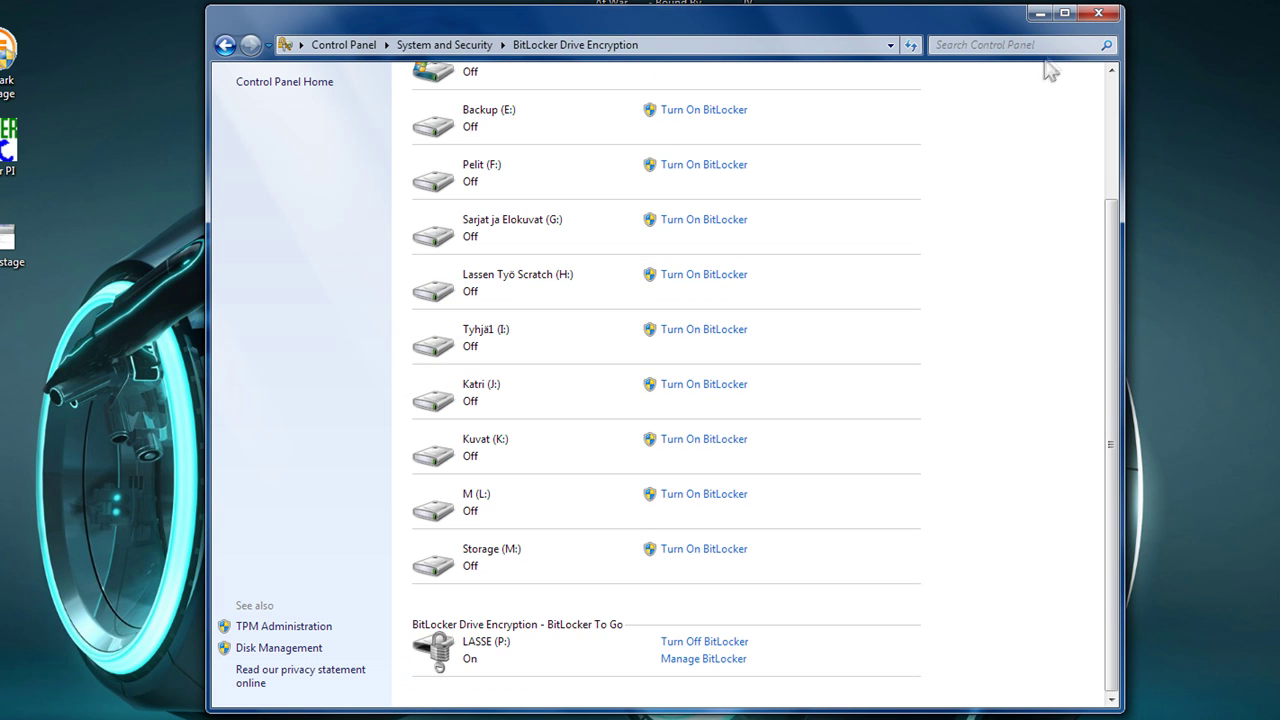
{"action": "left_click", "coordinate": [1040, 13]}
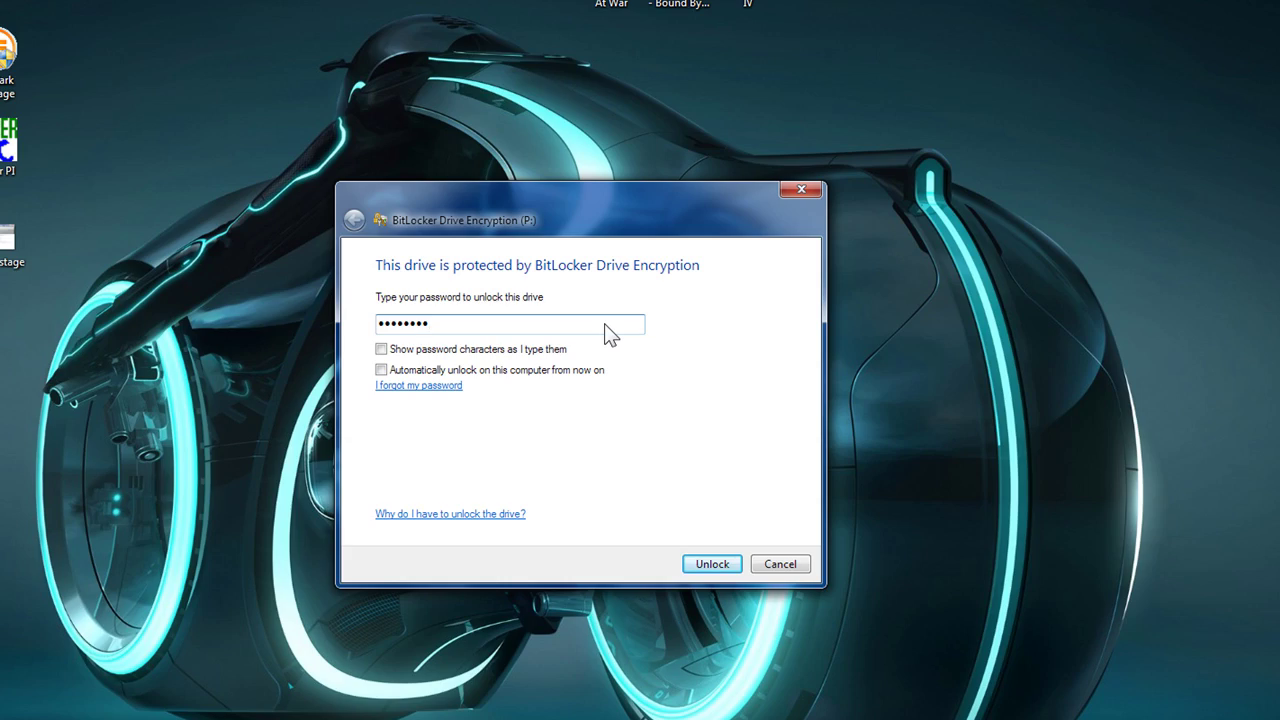
{"action": "left_click", "coordinate": [710, 562]}
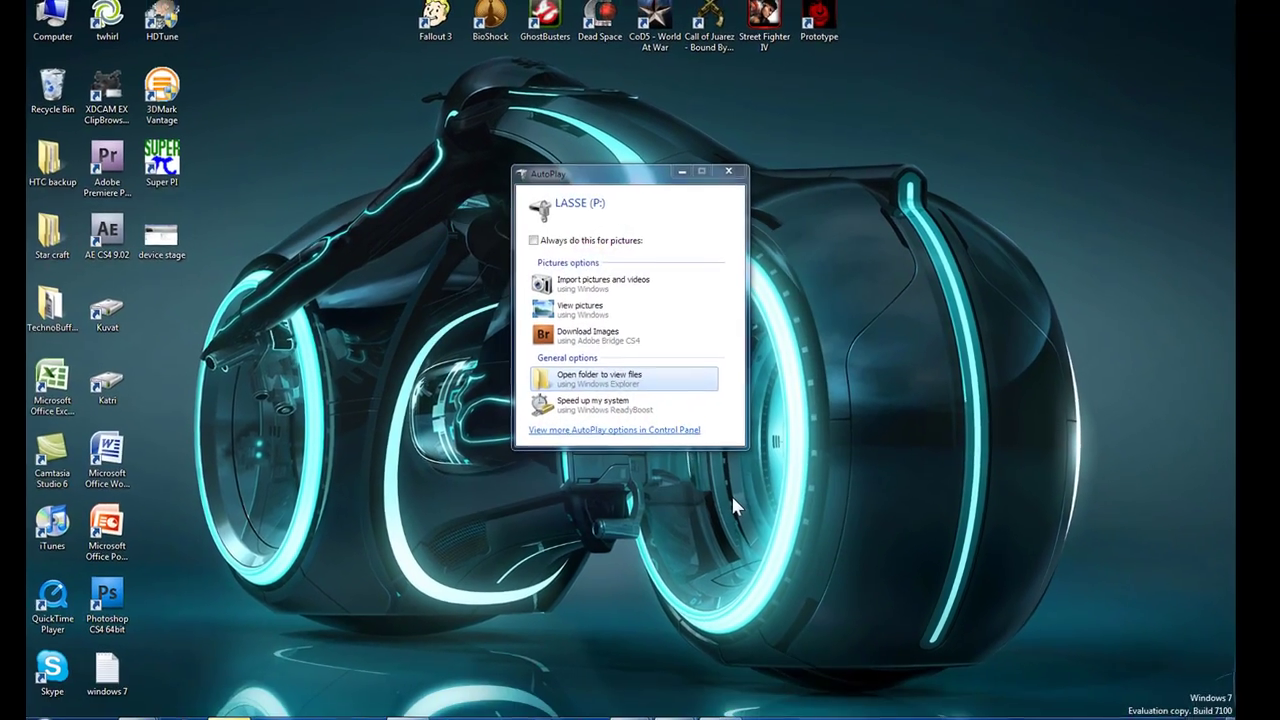
Find 'windows mobile' in Start search and launch Windows Mobile Device Center, showing the phone Connected.
{"action": "key", "text": "Escape"}
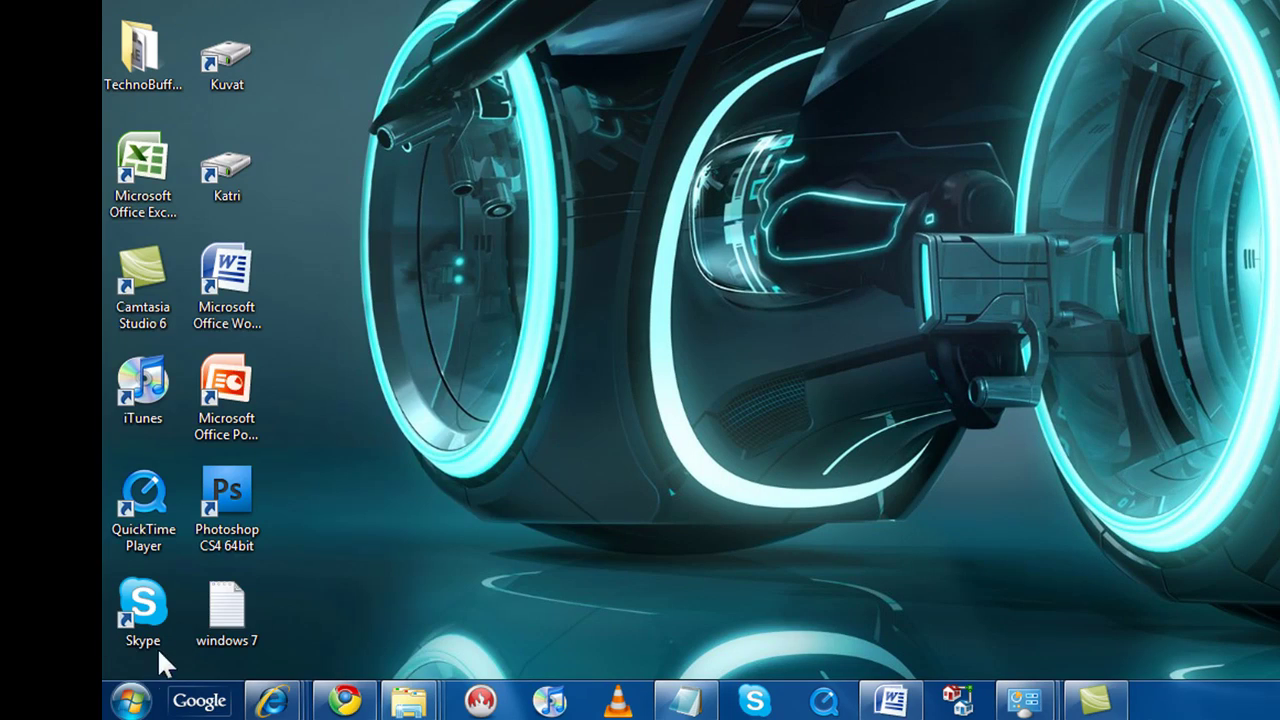
{"action": "left_click", "coordinate": [130, 701]}
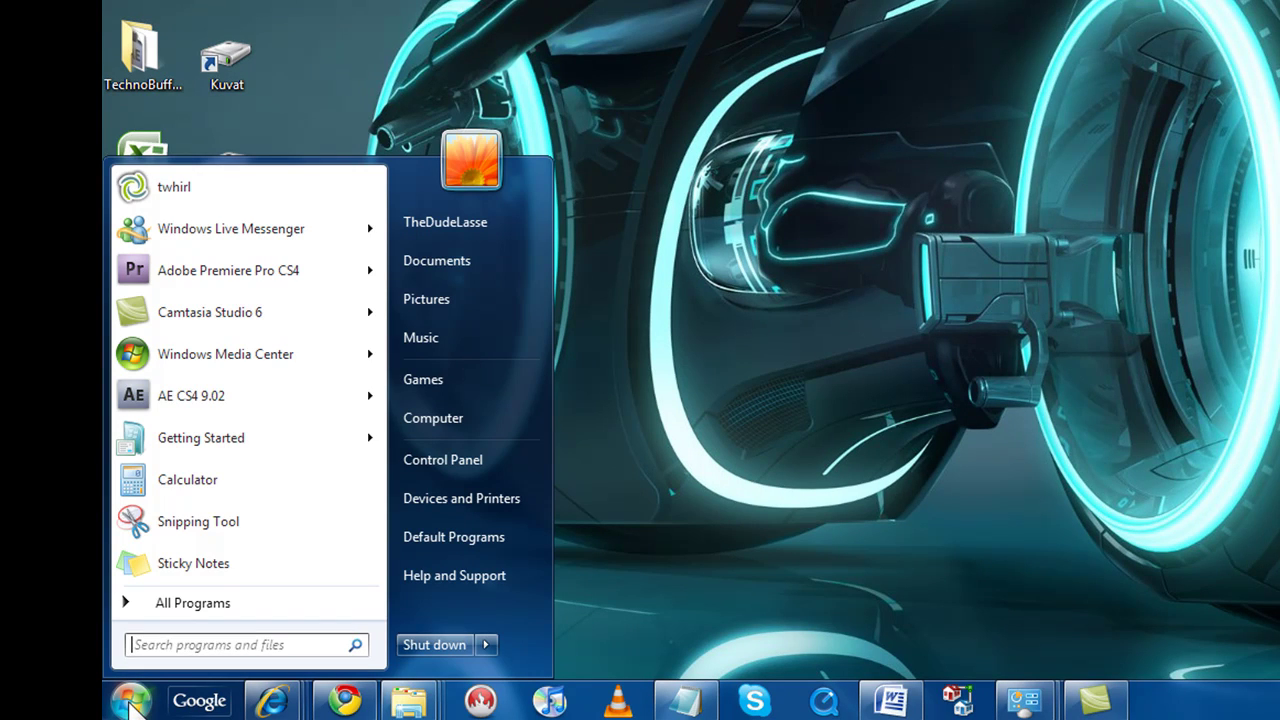
{"action": "left_click", "coordinate": [153, 646]}
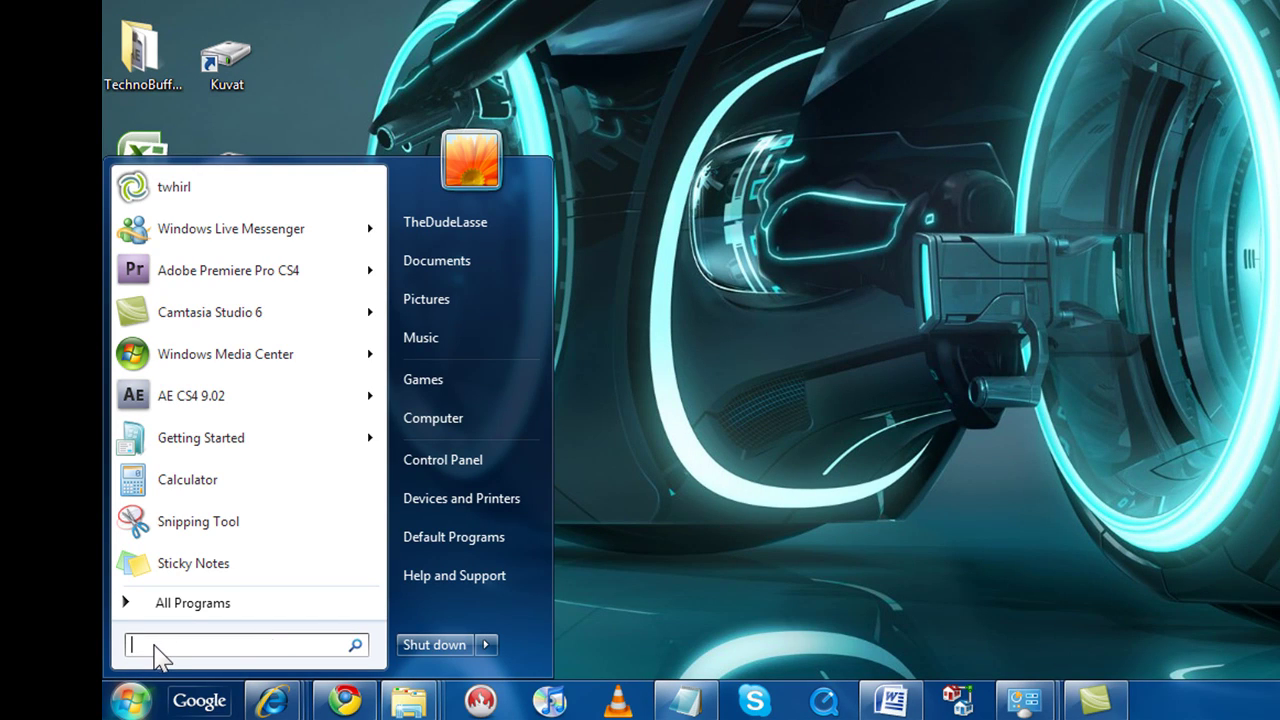
{"action": "type", "text": "wind"}
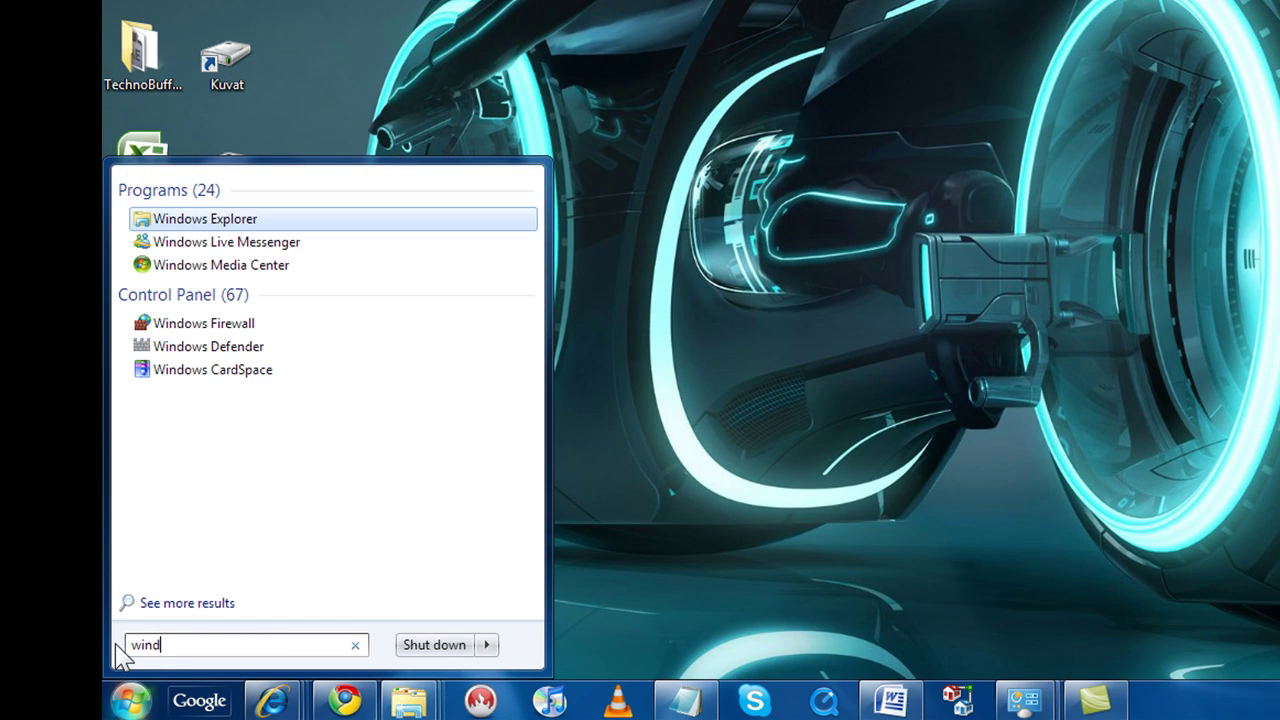
{"action": "type", "text": "ows mo"}
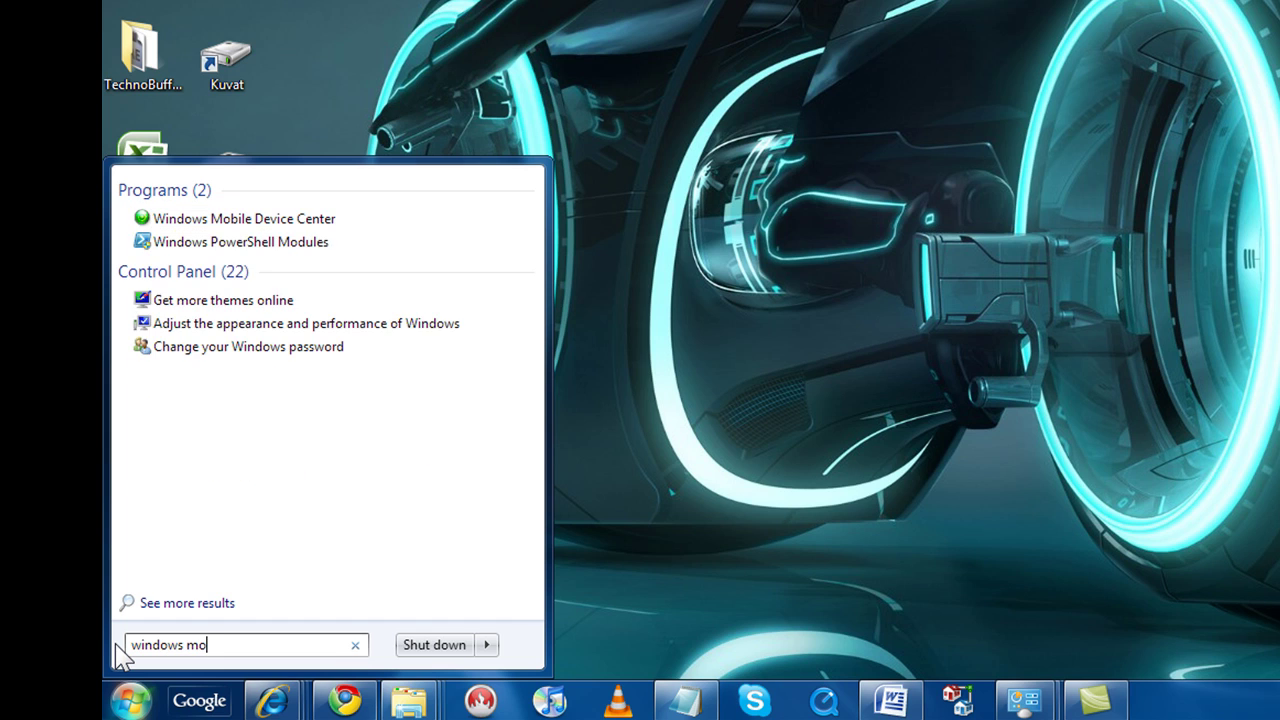
{"action": "type", "text": "bile"}
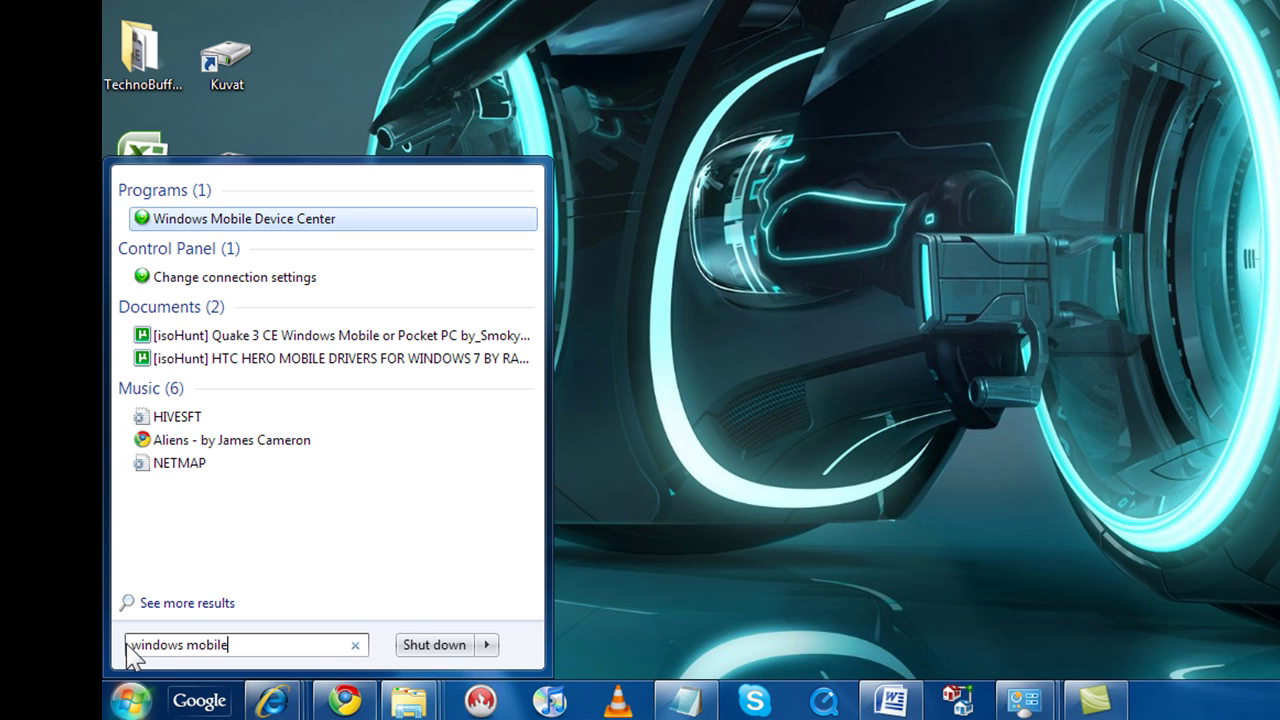
{"action": "left_click", "coordinate": [200, 218]}
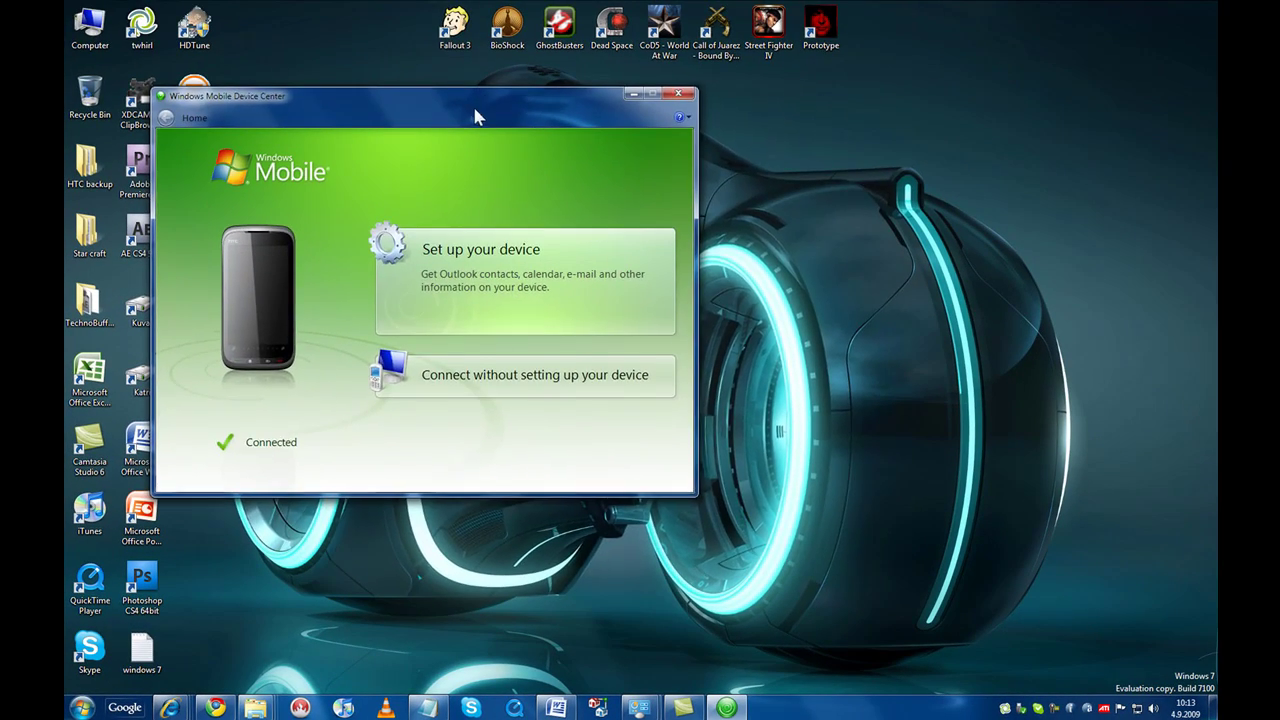
{"action": "left_click_drag", "start_coordinate": [474, 114], "coordinate": [679, 172]}
Launch Windows XP Mode by searching 'windows xp mode' in the Start menu.
{"action": "key", "text": "super+Down"}
{"action": "left_click", "coordinate": [83, 708]}
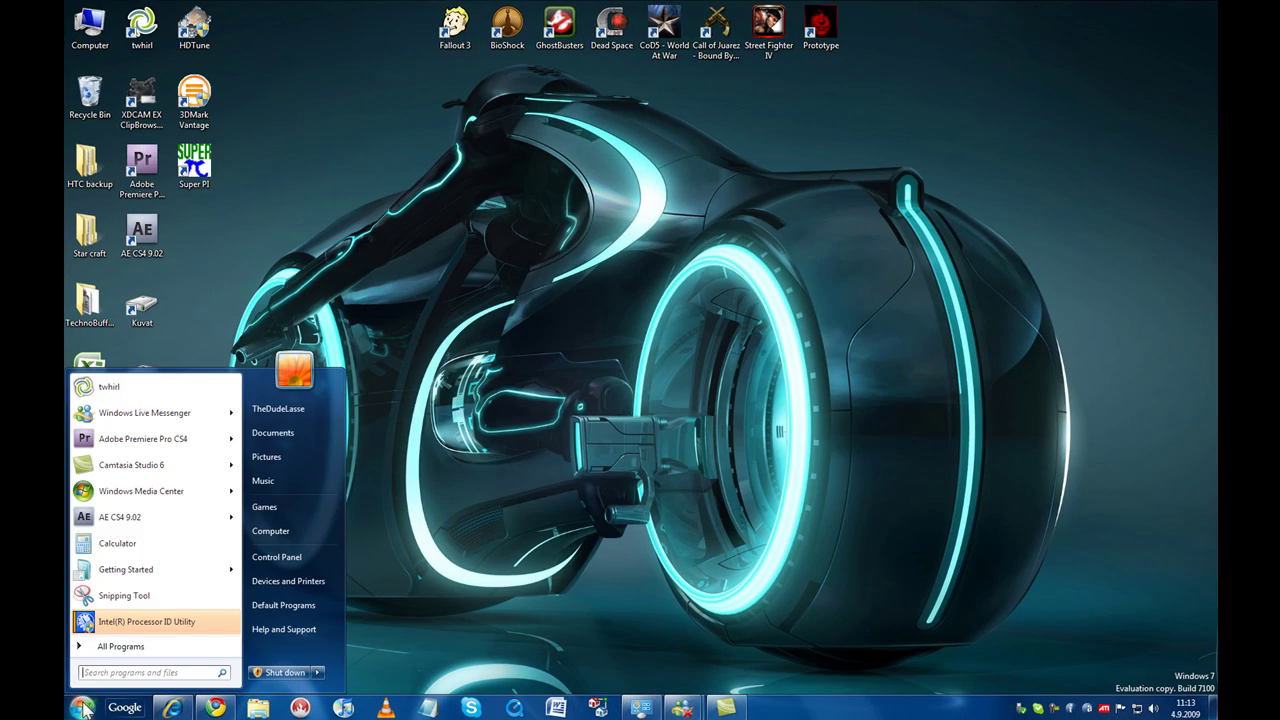
{"action": "type", "text": "windows"}
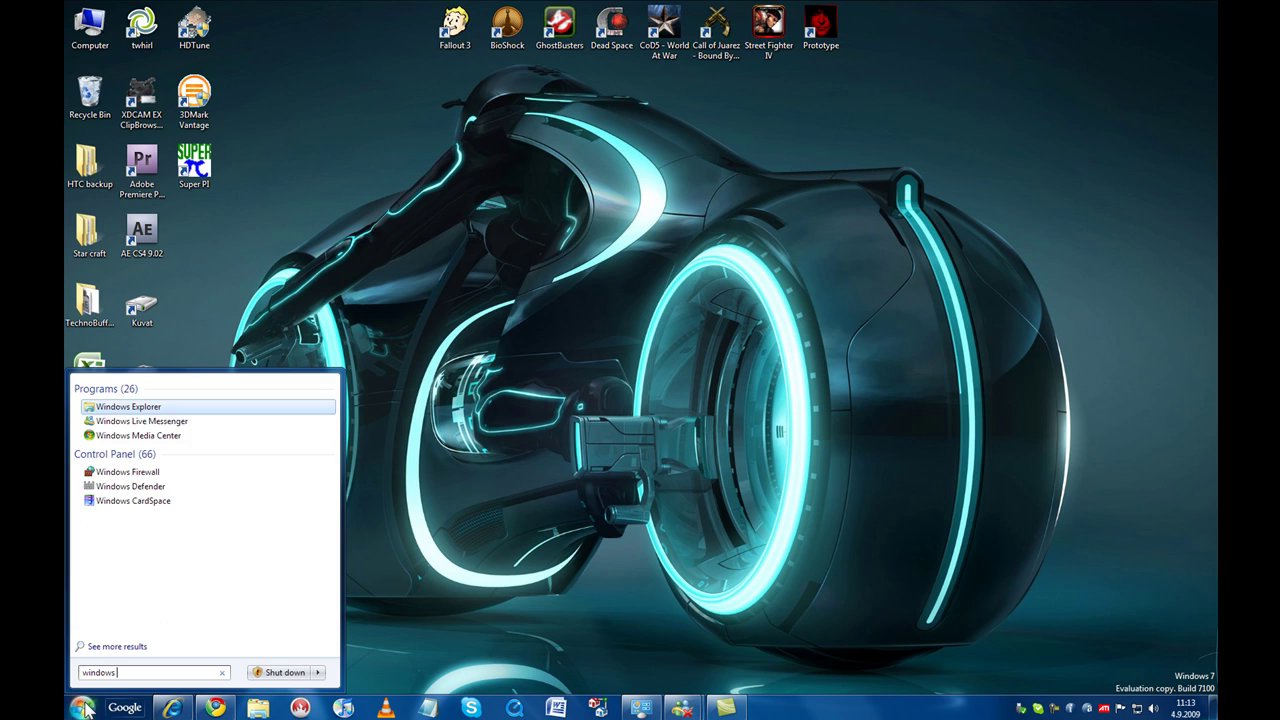
{"action": "type", "text": " xp mode"}
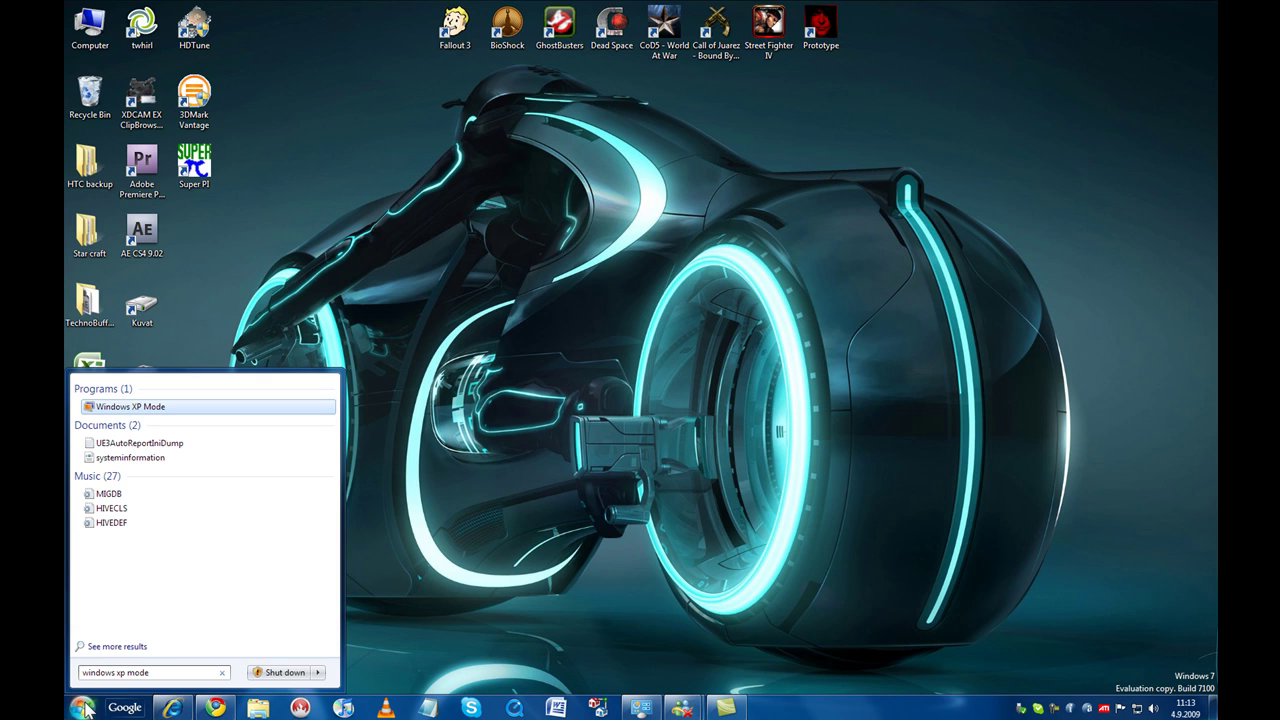
{"action": "left_click", "coordinate": [125, 406]}
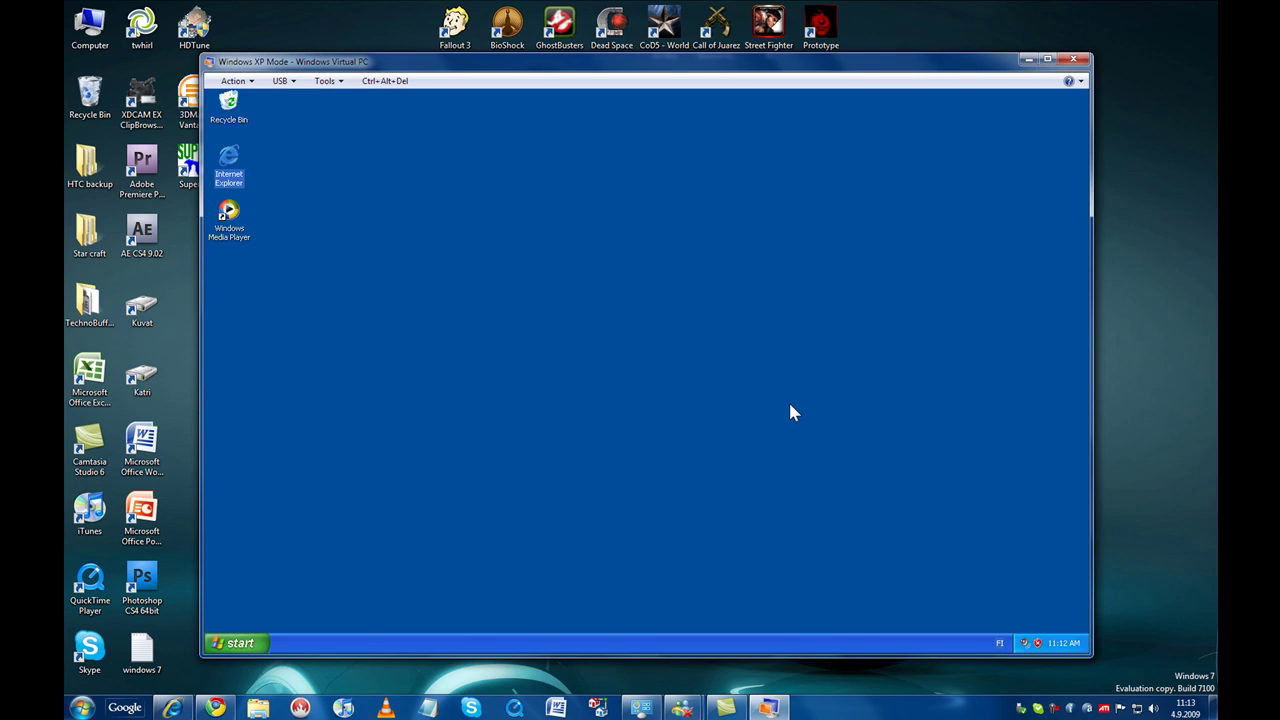
Try Windows Media Player and Internet Explorer inside XP Mode, then close both.
{"action": "left_click", "coordinate": [222, 642]}
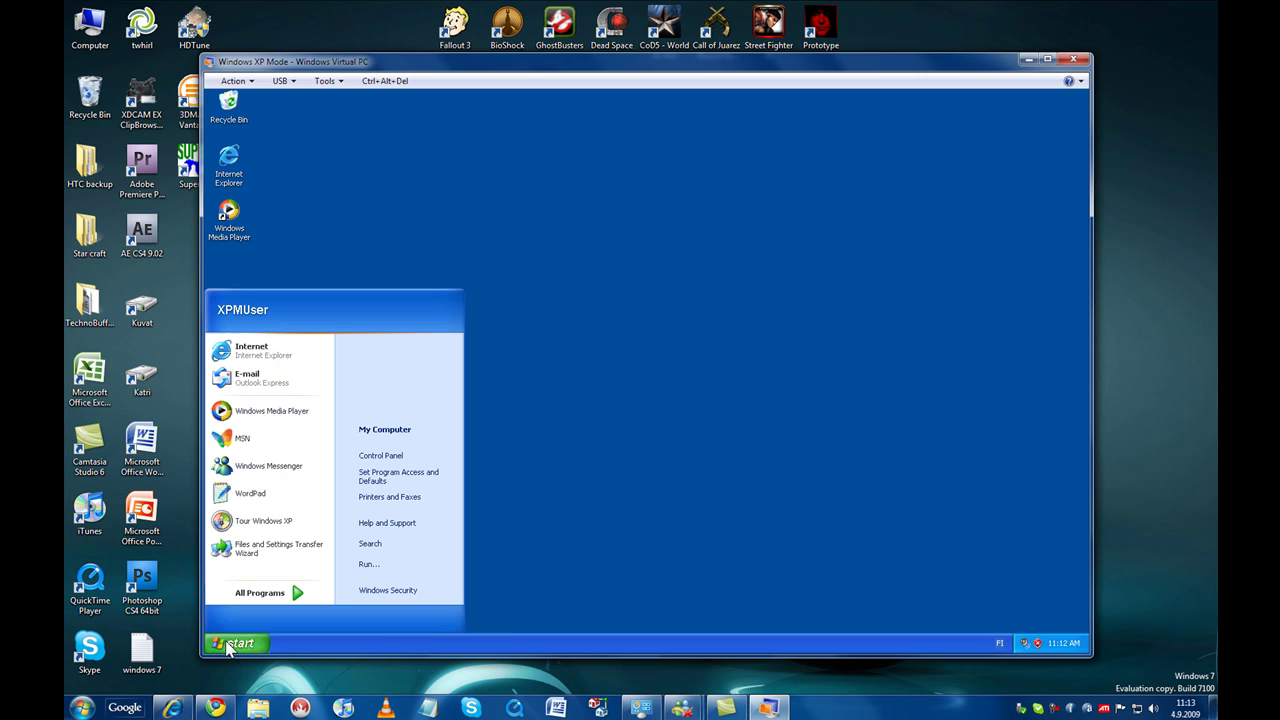
{"action": "left_click", "coordinate": [272, 270]}
{"action": "double_click", "coordinate": [232, 222]}
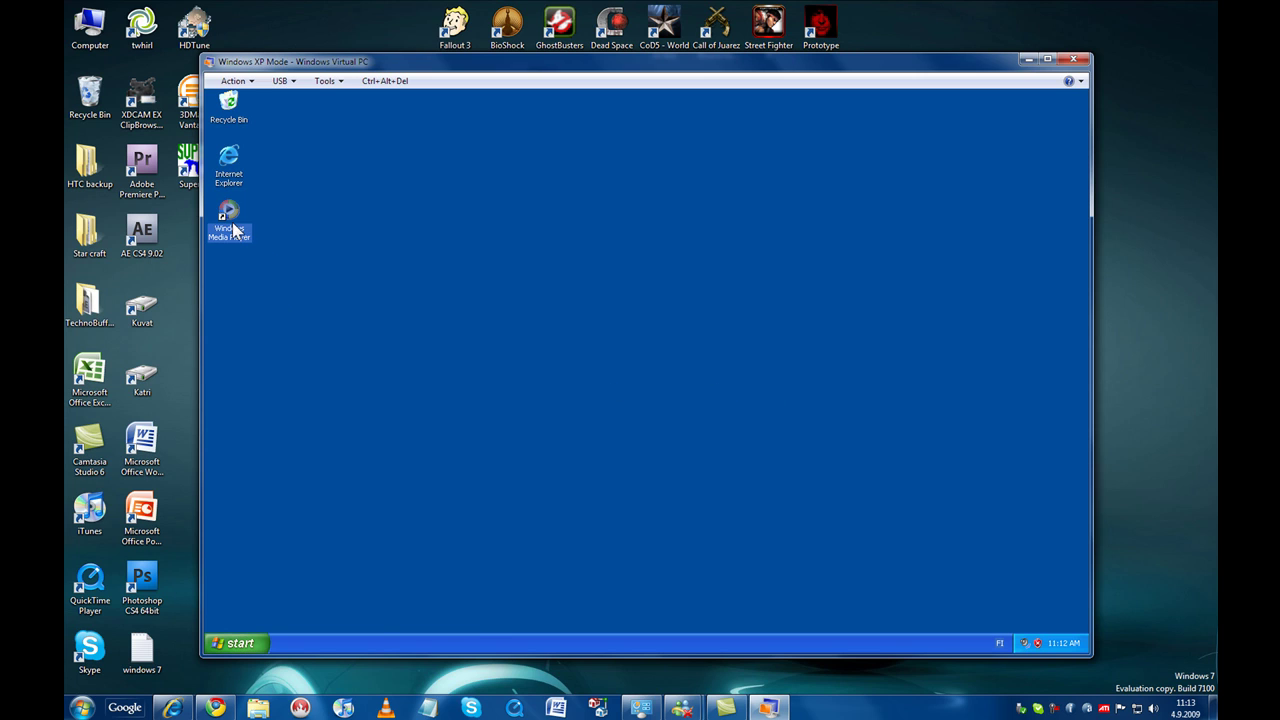
{"action": "left_click", "coordinate": [843, 228]}
{"action": "double_click", "coordinate": [229, 160]}
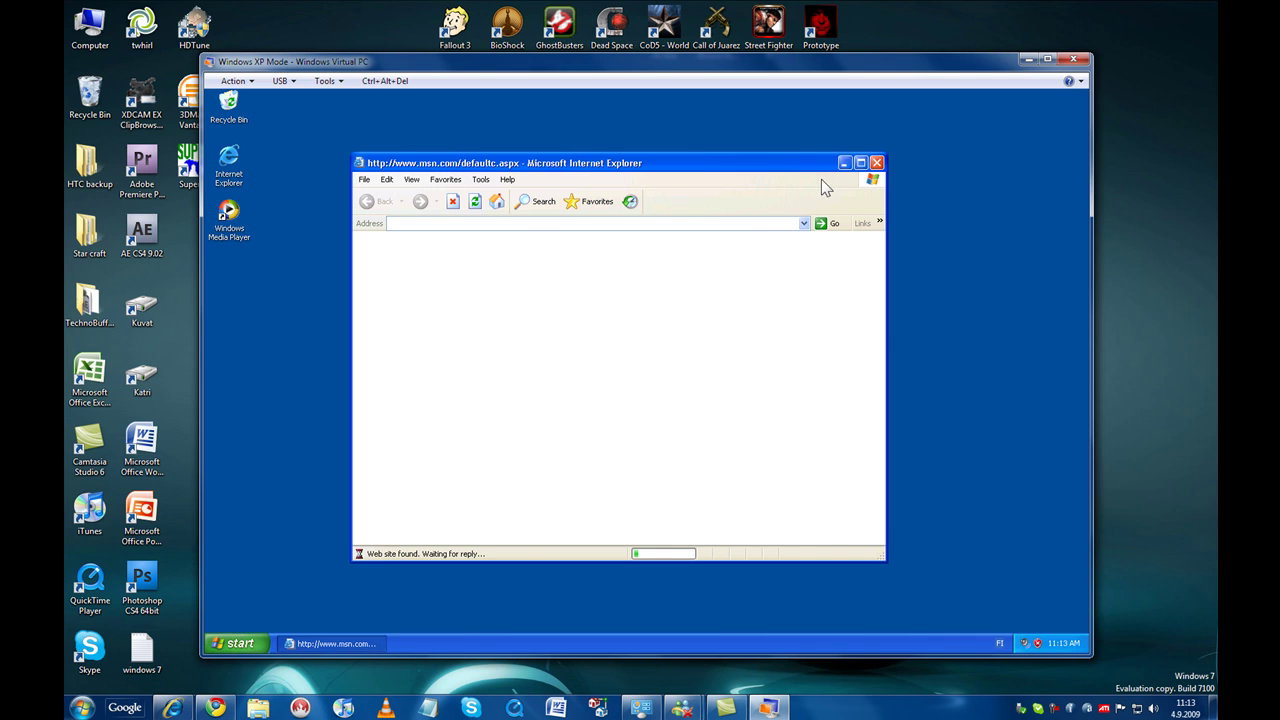
{"action": "left_click", "coordinate": [876, 163]}
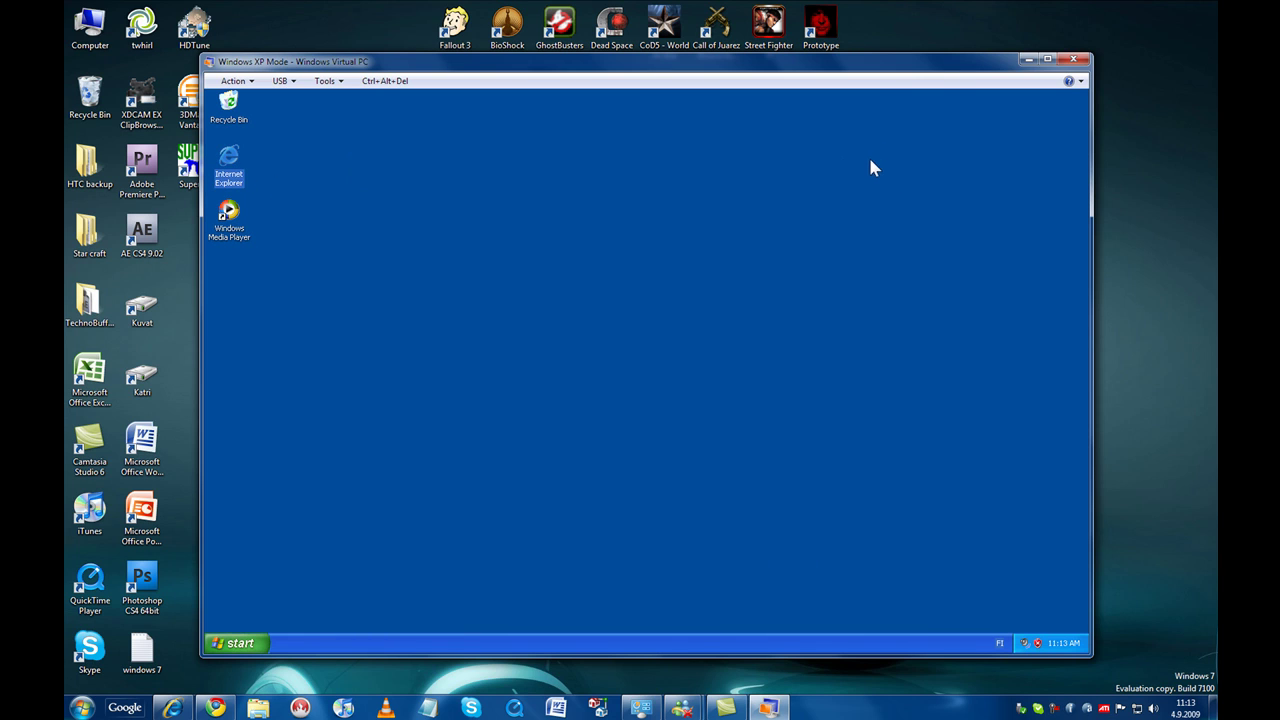
Launch WordPad from Accessories in XP Mode and snap XP Mode to the right half.
{"action": "left_click", "coordinate": [240, 643]}
{"action": "mouse_move", "coordinate": [273, 598]}
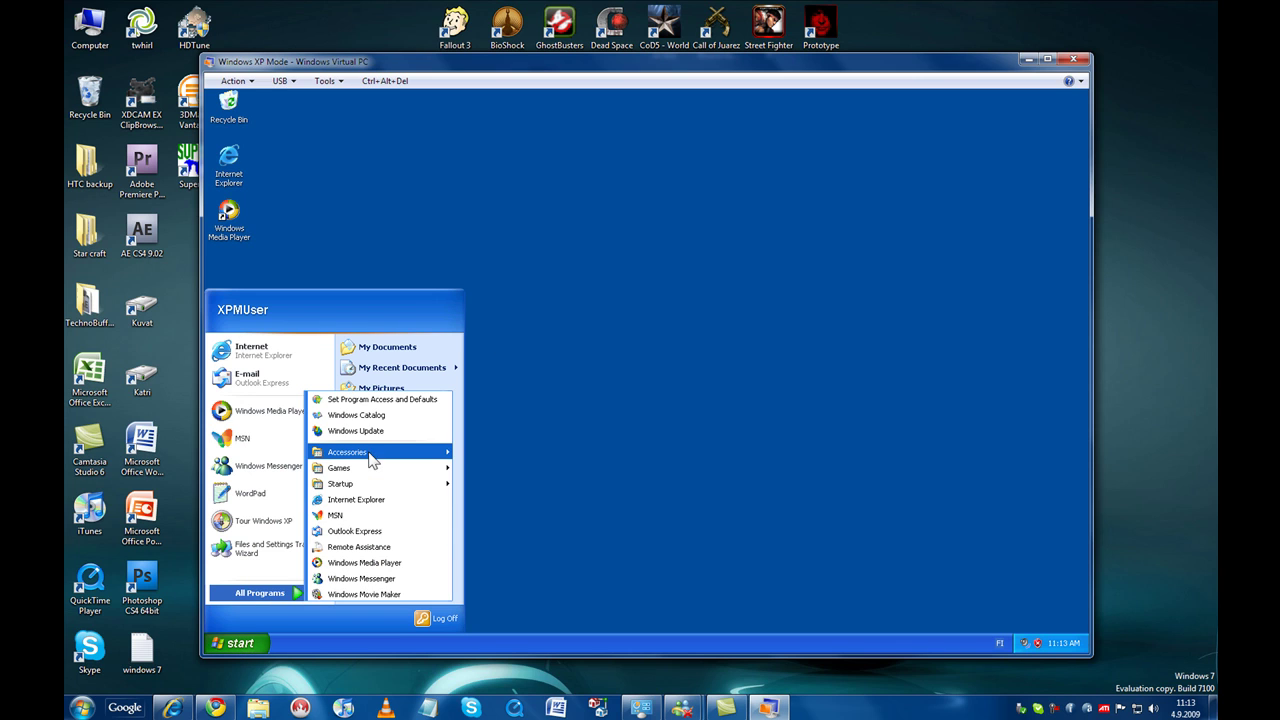
{"action": "mouse_move", "coordinate": [371, 452]}
{"action": "left_click", "coordinate": [478, 453]}
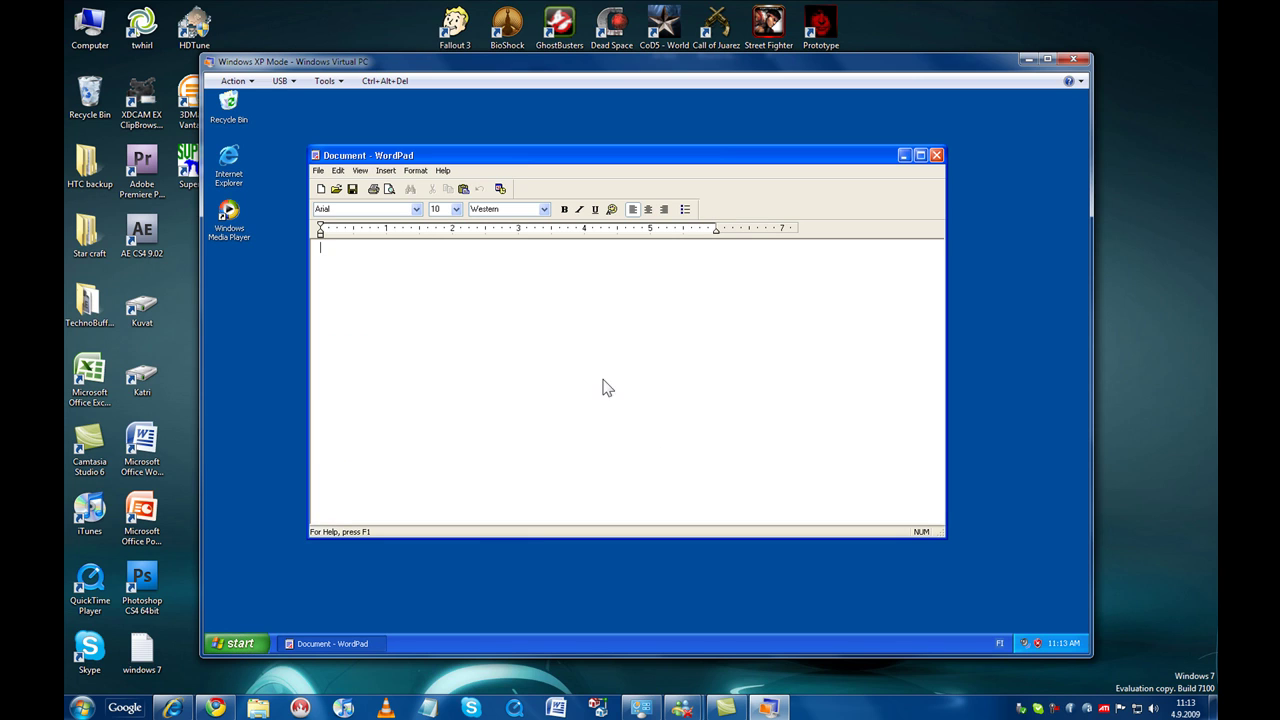
{"action": "left_click_drag", "start_coordinate": [670, 160], "coordinate": [679, 160]}
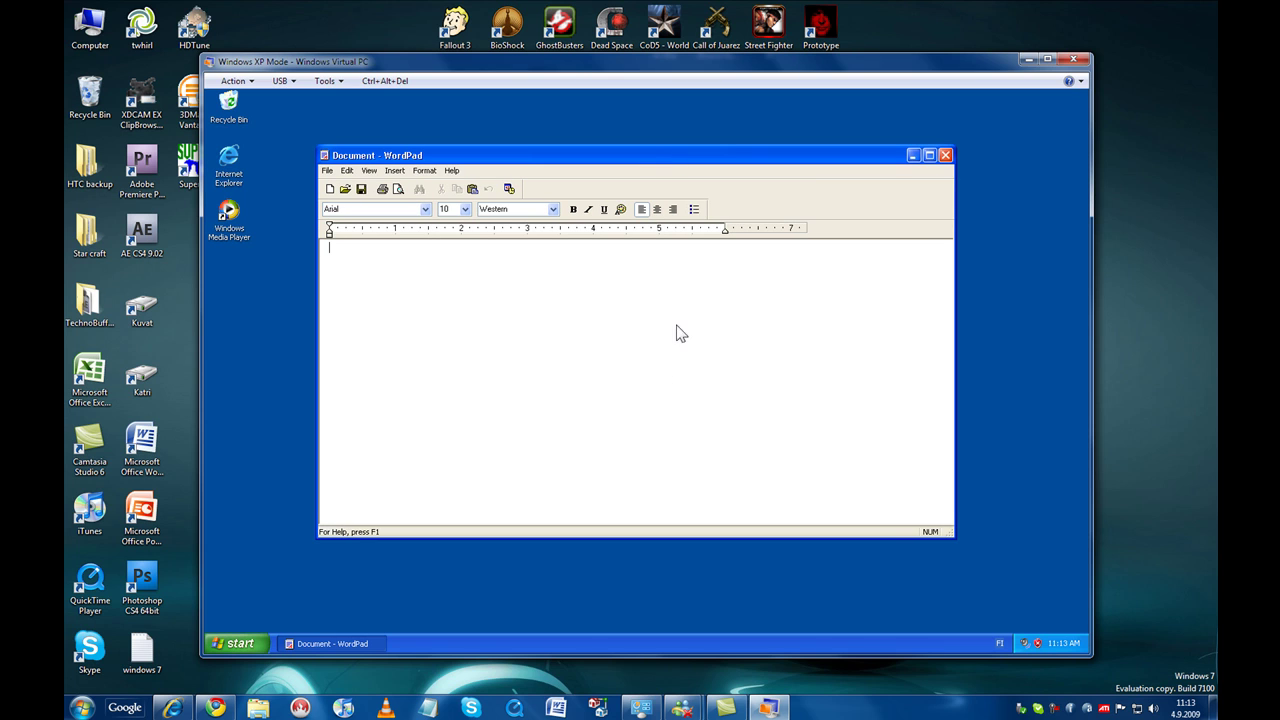
{"action": "left_click_drag", "start_coordinate": [568, 69], "coordinate": [1279, 69]}
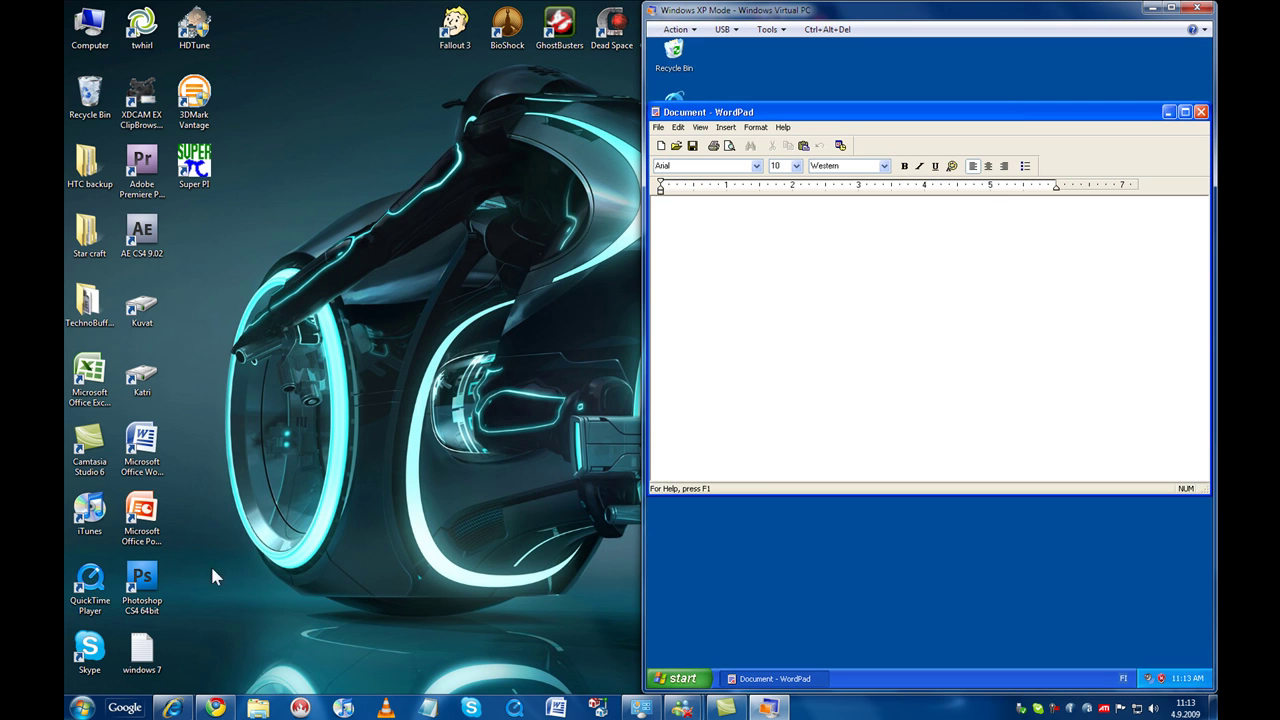
Open the Windows 7 WordPad via 'wor' search and shrink it beside XP Mode.
{"action": "left_click", "coordinate": [82, 707]}
{"action": "type", "text": "wor"}
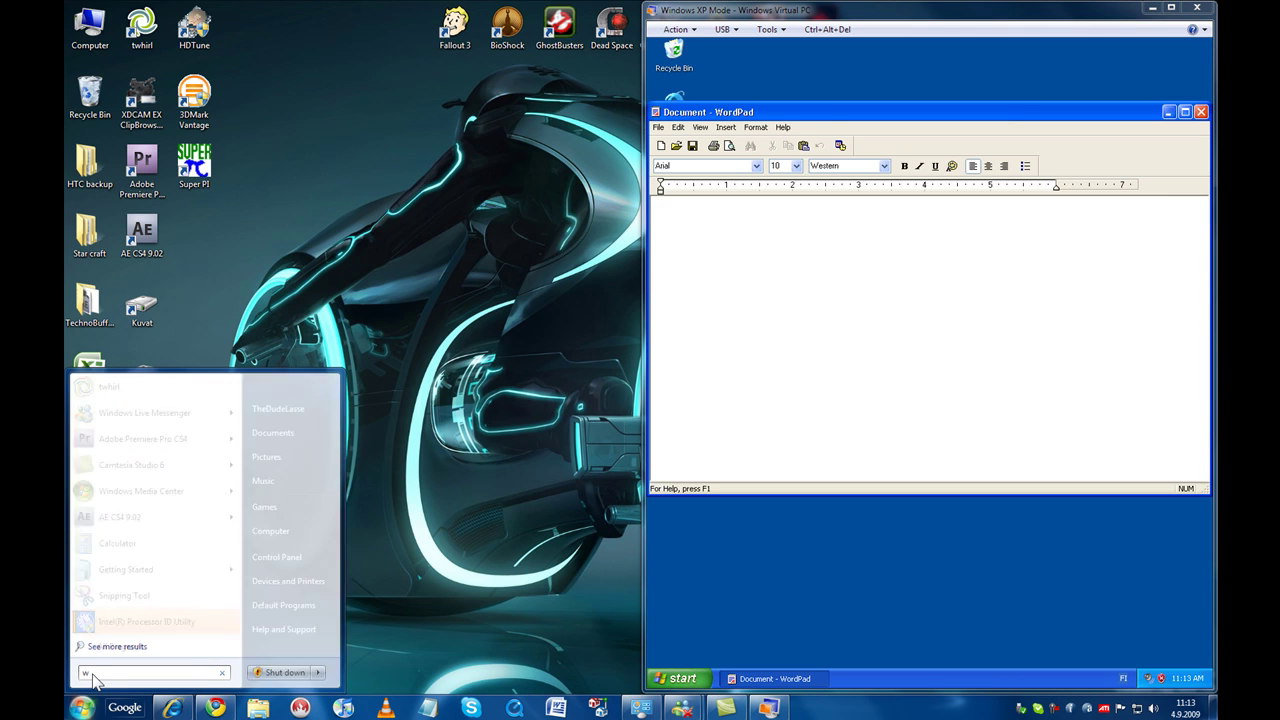
{"action": "left_click", "coordinate": [113, 421]}
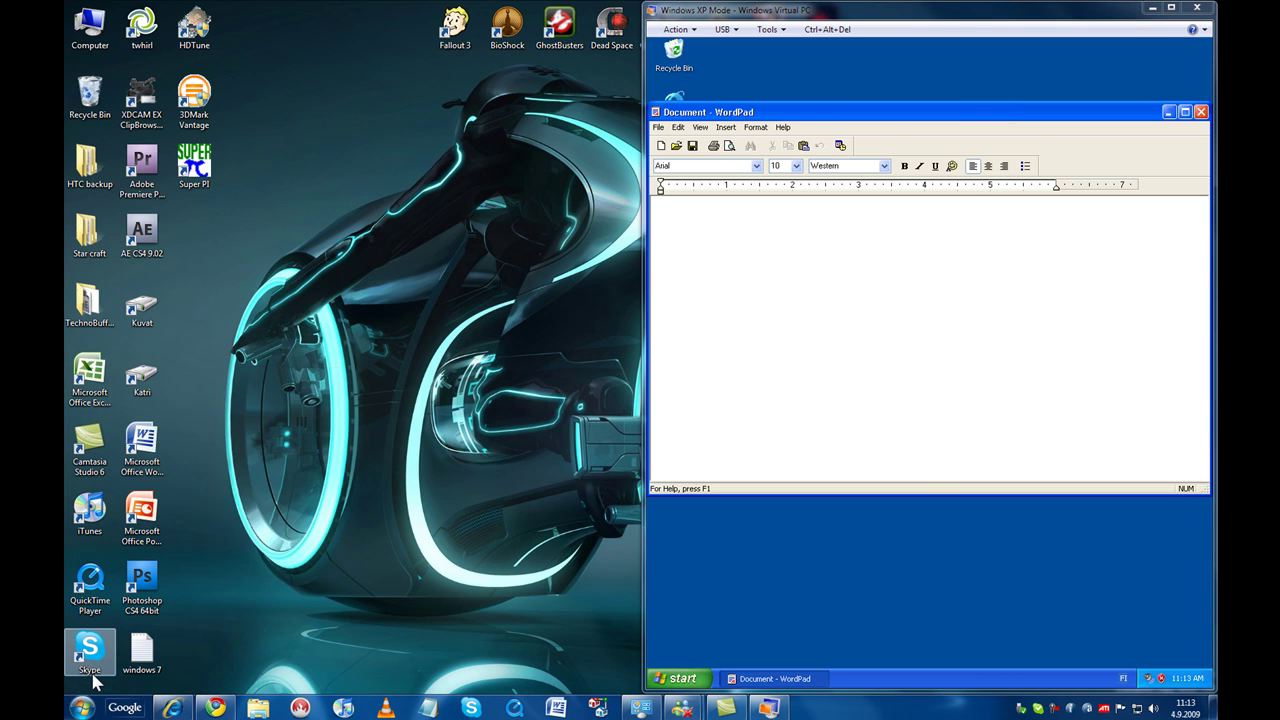
{"action": "left_click_drag", "start_coordinate": [977, 560], "coordinate": [630, 607]}
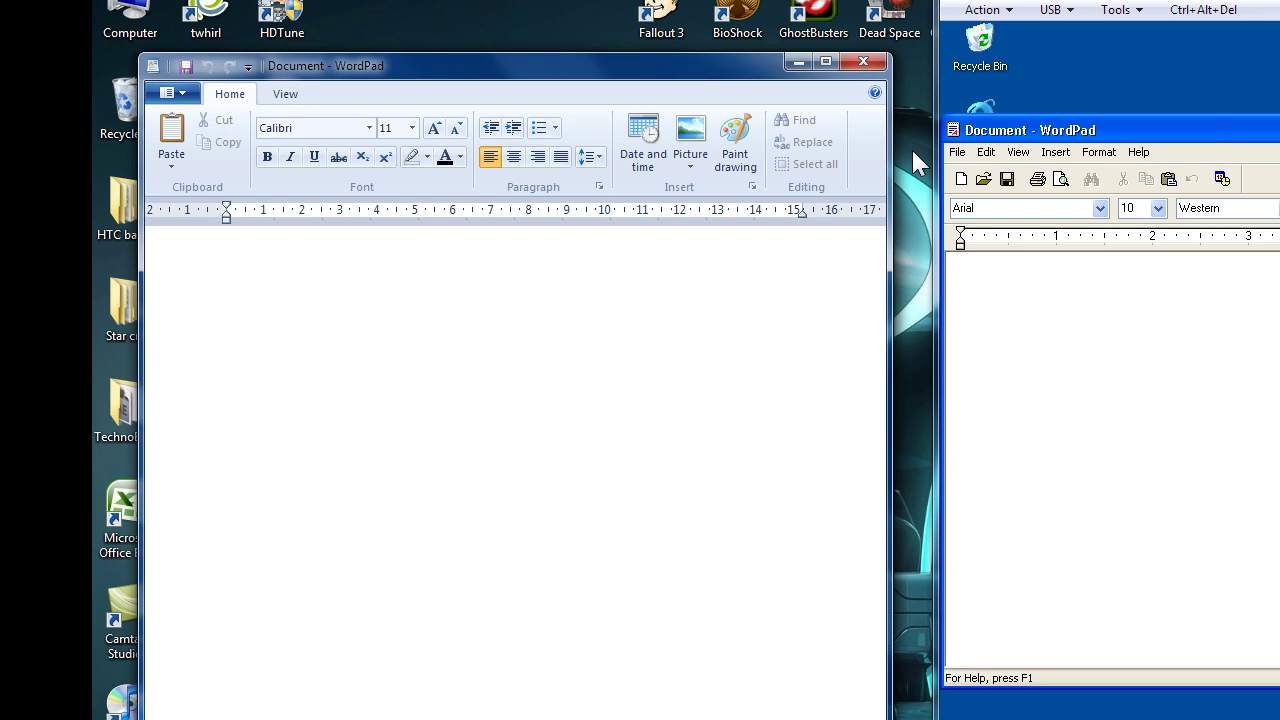
Compare the XP WordPad menus with the new ribbon's View, Home and File options.
{"action": "left_click", "coordinate": [957, 152]}
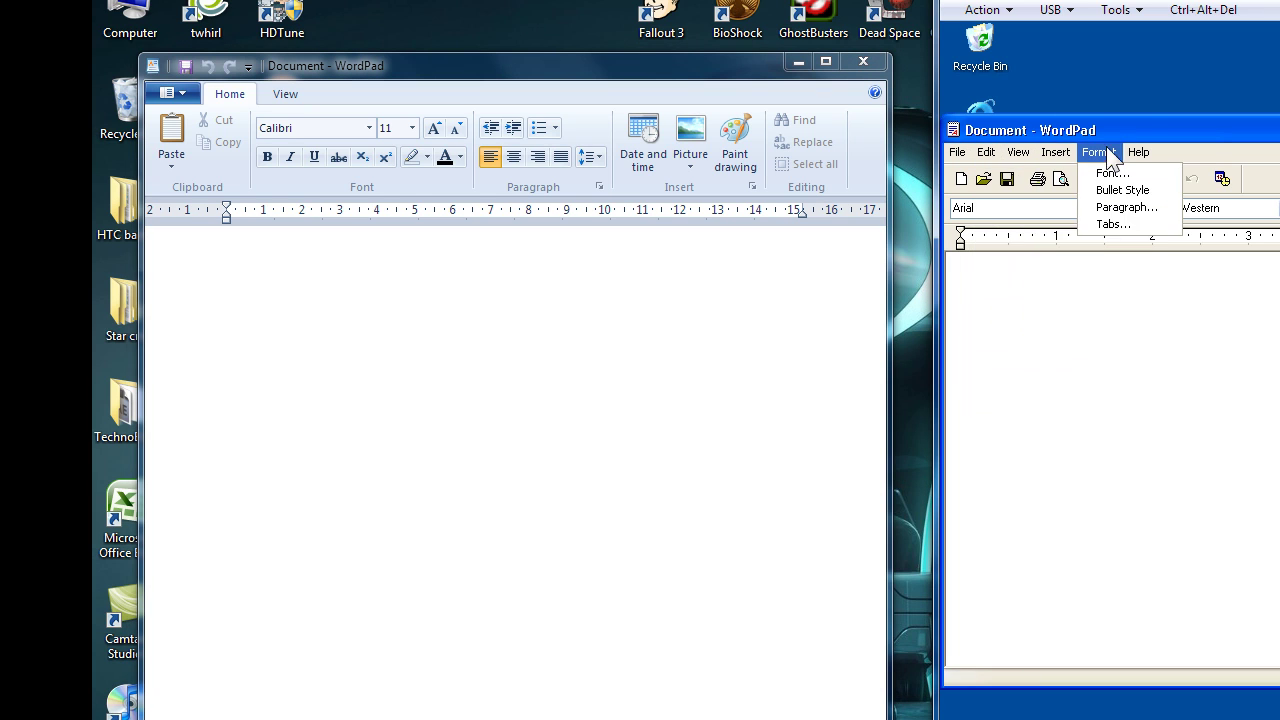
{"action": "mouse_move", "coordinate": [952, 162]}
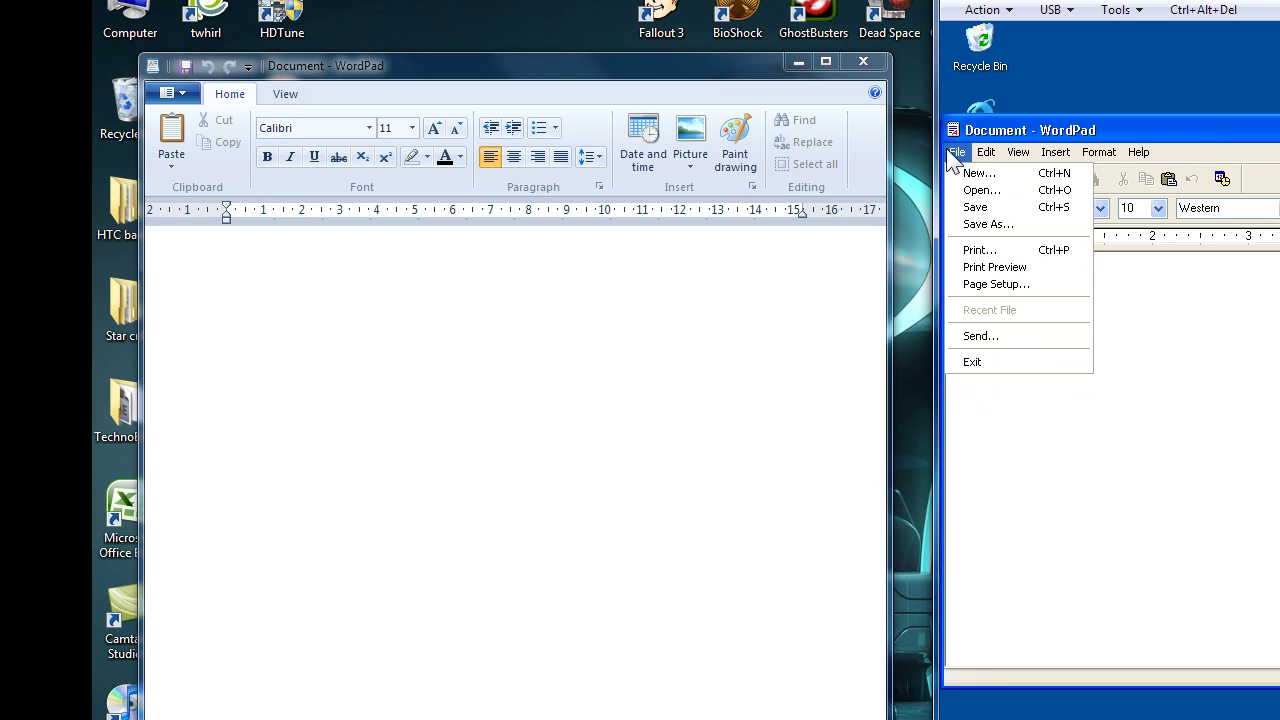
{"action": "left_click", "coordinate": [285, 105]}
{"action": "left_click", "coordinate": [285, 96]}
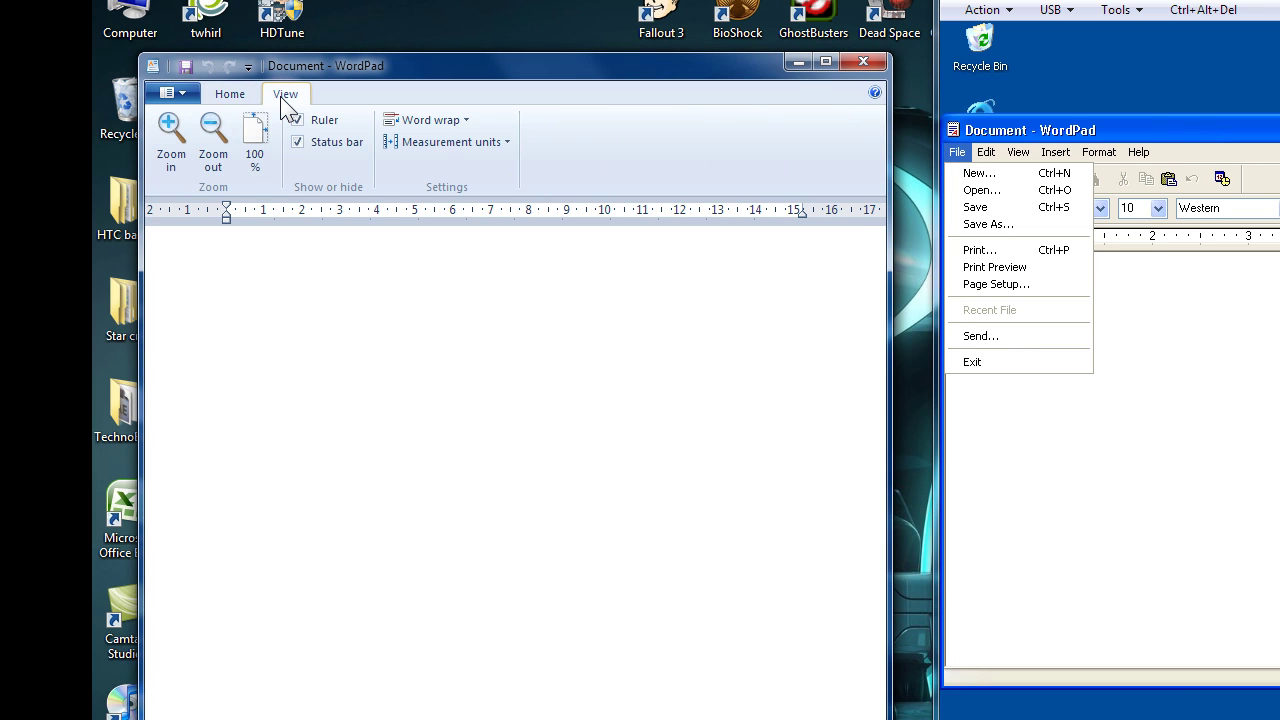
{"action": "left_click", "coordinate": [233, 99]}
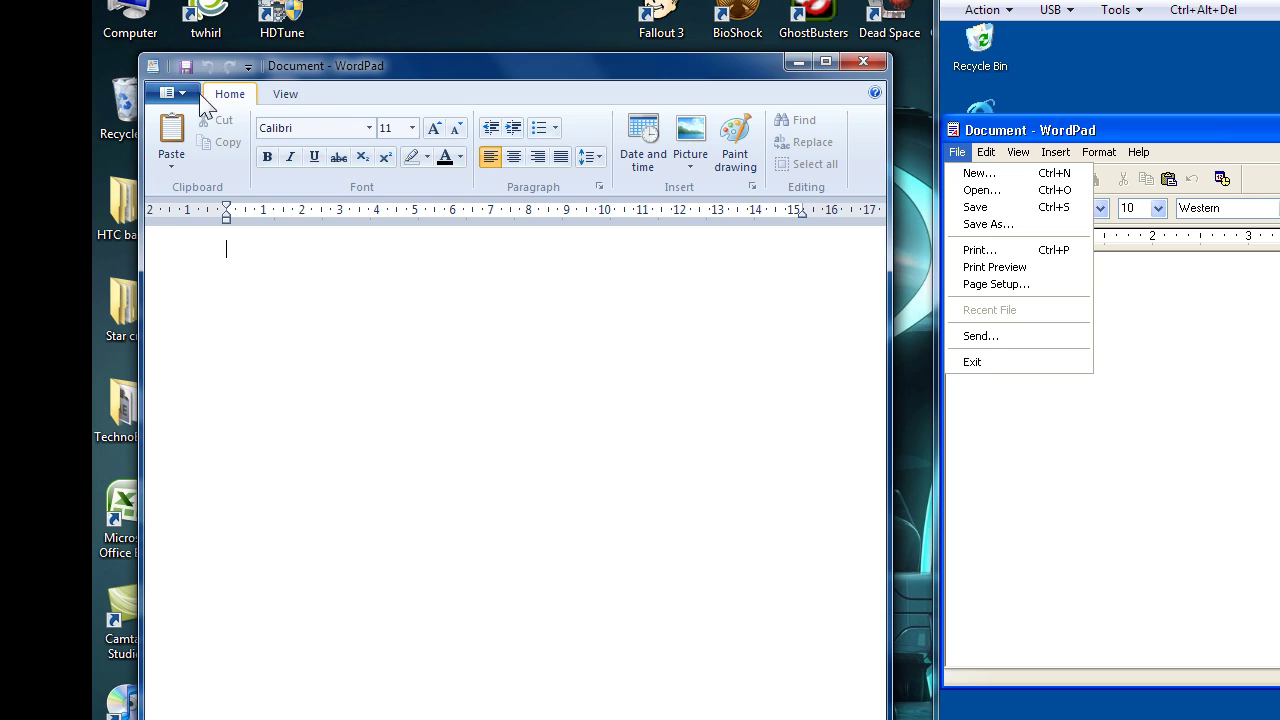
{"action": "left_click", "coordinate": [180, 95]}
{"action": "left_click", "coordinate": [180, 95]}
Insert a Paint drawing into WordPad, browse Paint's ribbon tabs, and enlarge the canvas.
{"action": "left_click", "coordinate": [736, 142]}
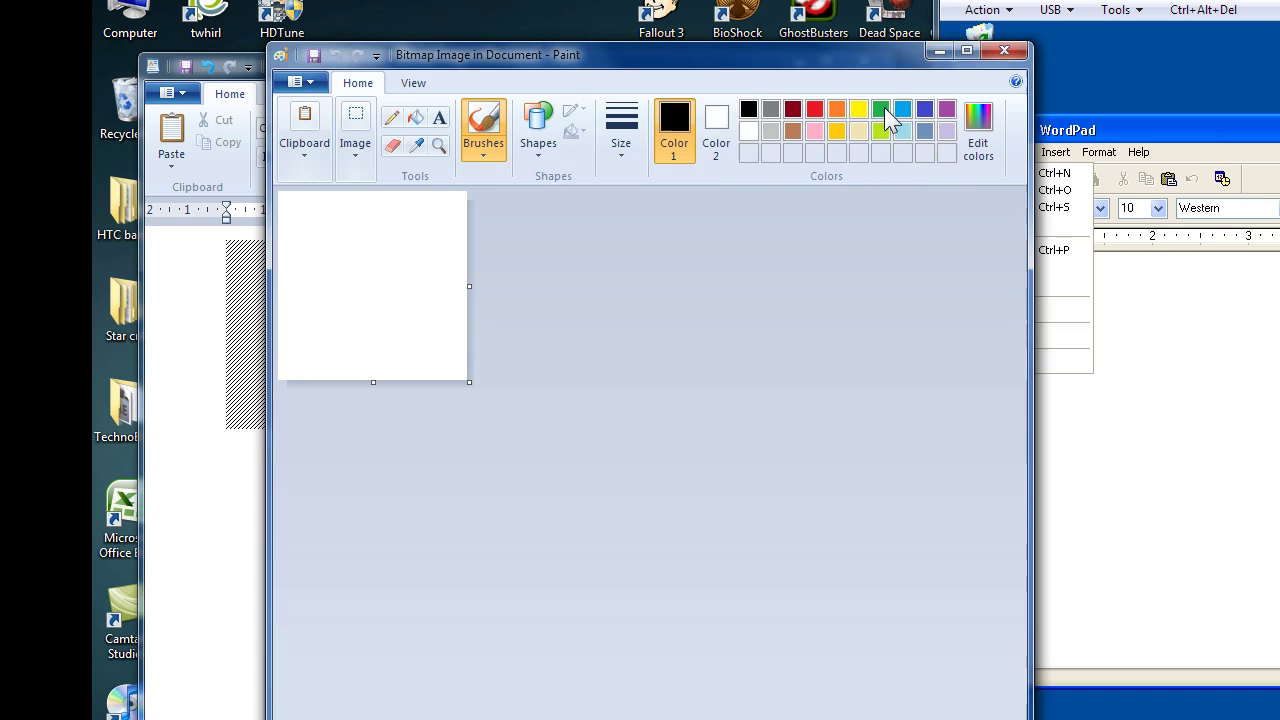
{"action": "left_click_drag", "start_coordinate": [270, 222], "coordinate": [139, 227]}
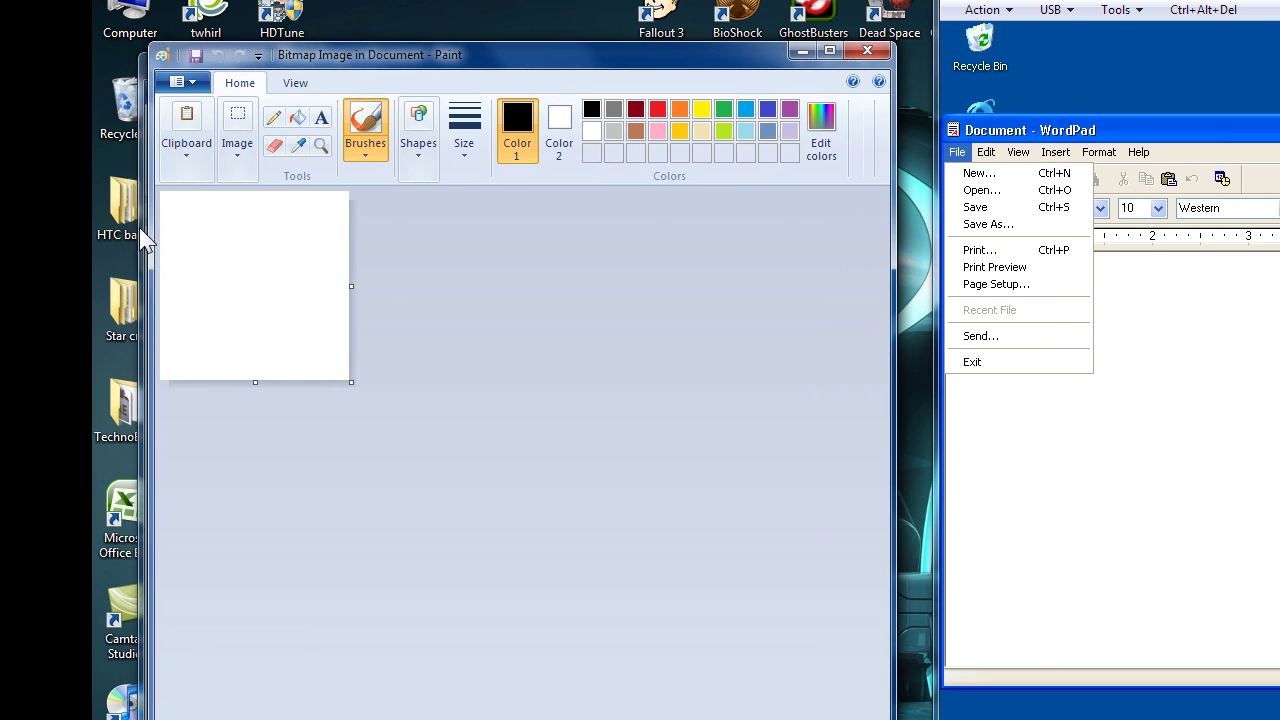
{"action": "left_click", "coordinate": [275, 84]}
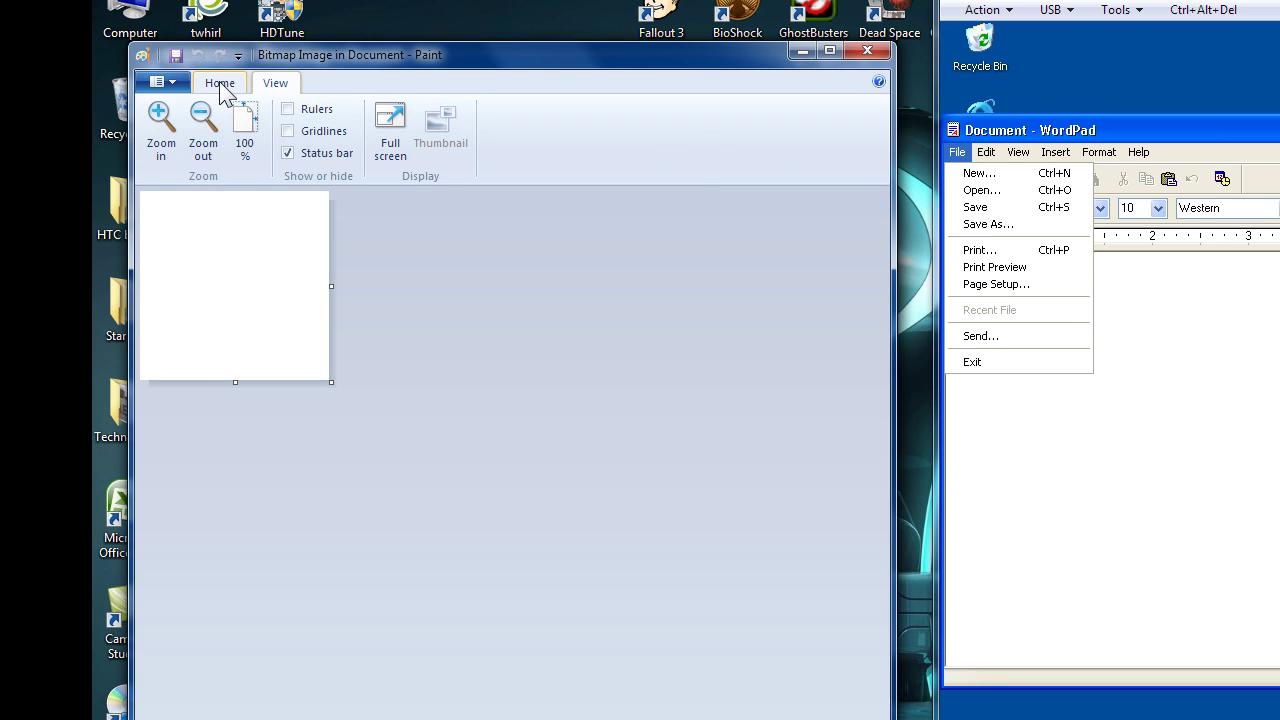
{"action": "left_click", "coordinate": [219, 84]}
{"action": "left_click", "coordinate": [170, 81]}
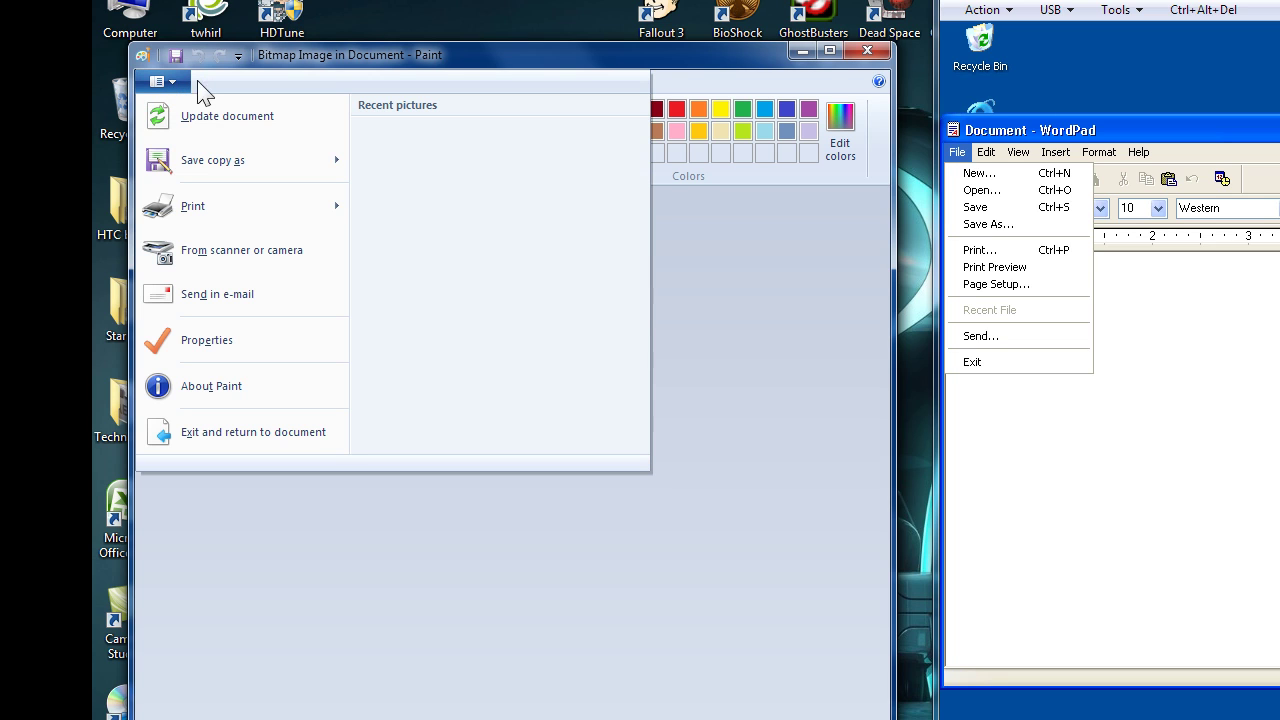
{"action": "left_click", "coordinate": [350, 57]}
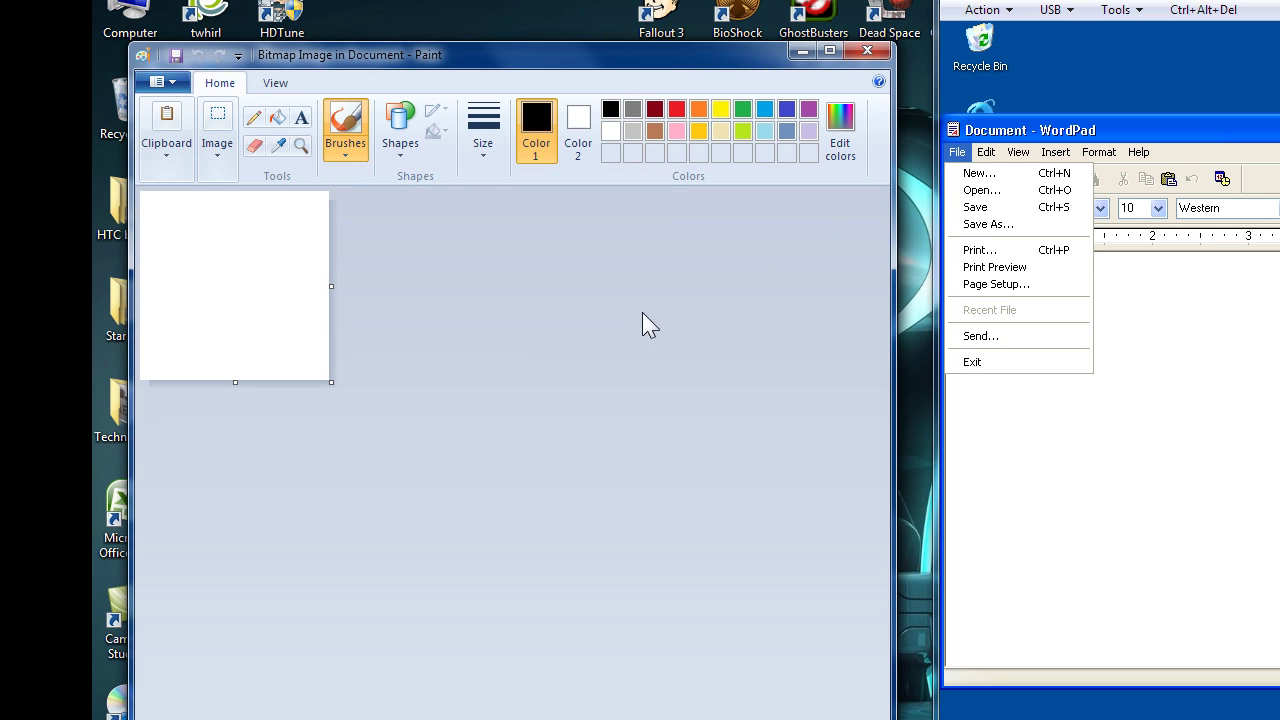
{"action": "left_click_drag", "start_coordinate": [331, 384], "coordinate": [733, 719]}
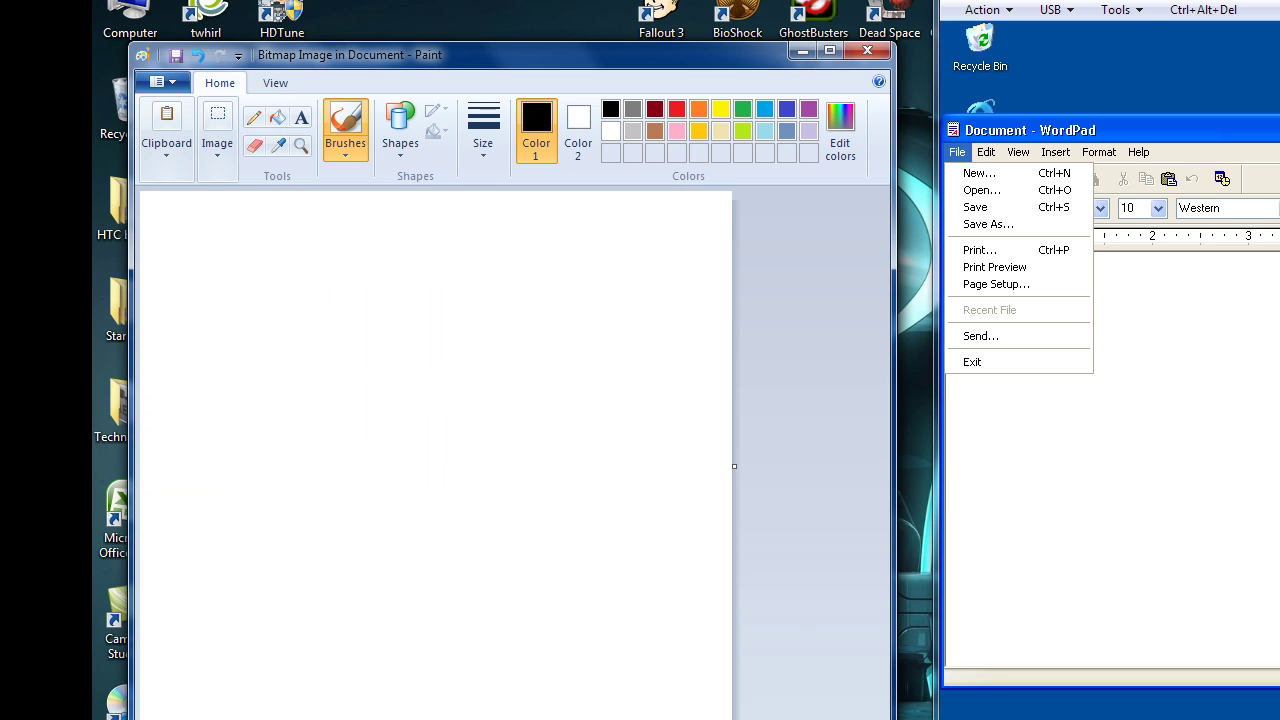
Close Paint and the Windows 7 WordPad without saving the document.
{"action": "left_click", "coordinate": [873, 55]}
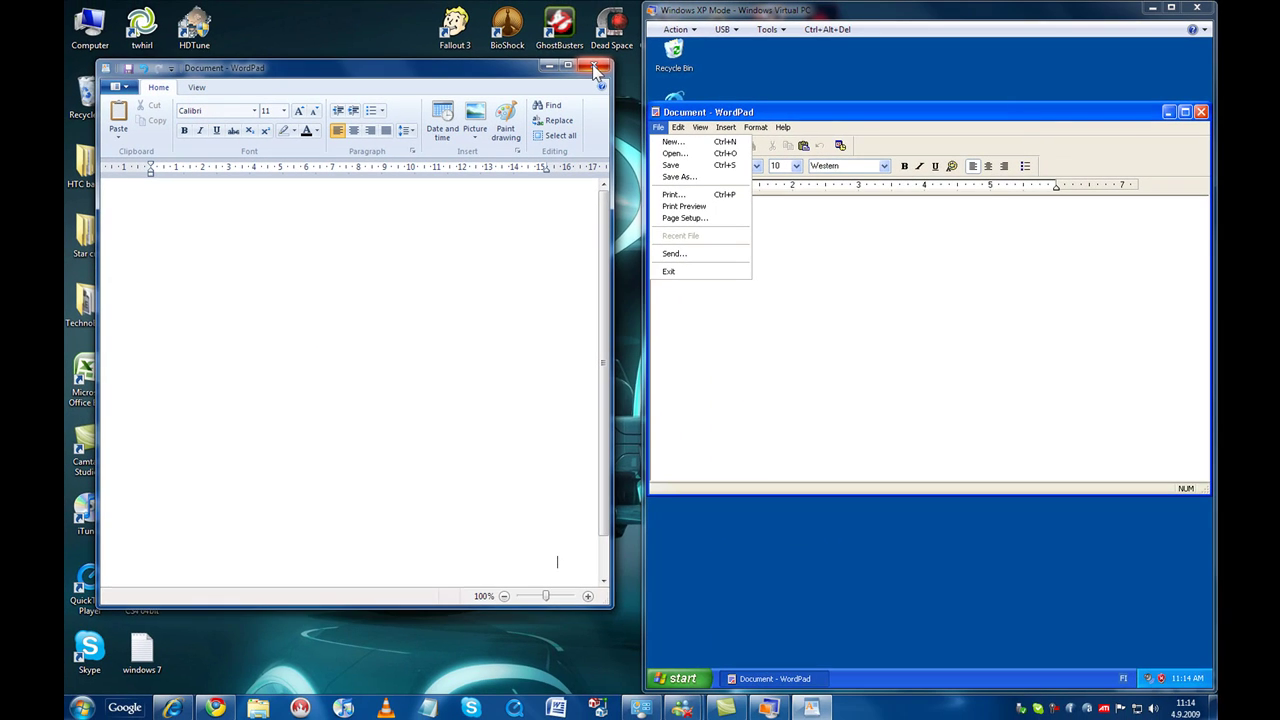
{"action": "left_click", "coordinate": [864, 66]}
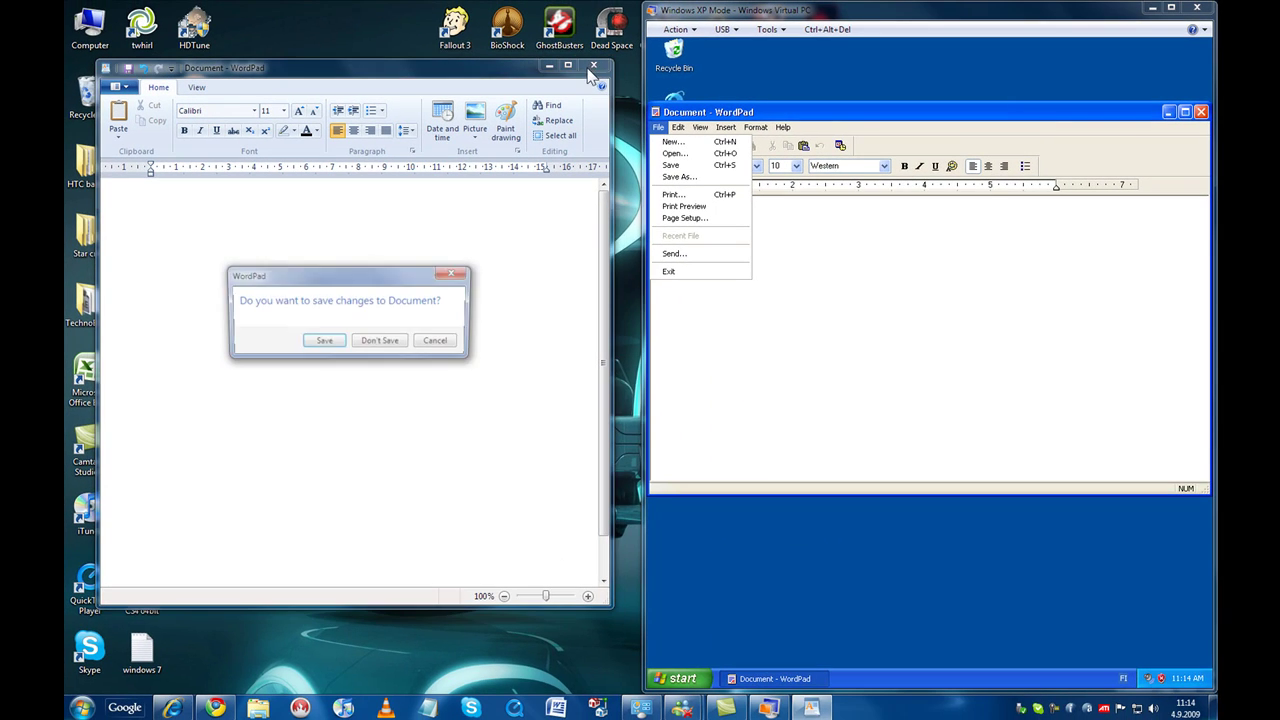
{"action": "left_click", "coordinate": [380, 340]}
Unsnap XP Mode, close its WordPad, and restore XP Mode to a floating window.
{"action": "left_click_drag", "start_coordinate": [1100, 10], "coordinate": [943, 6]}
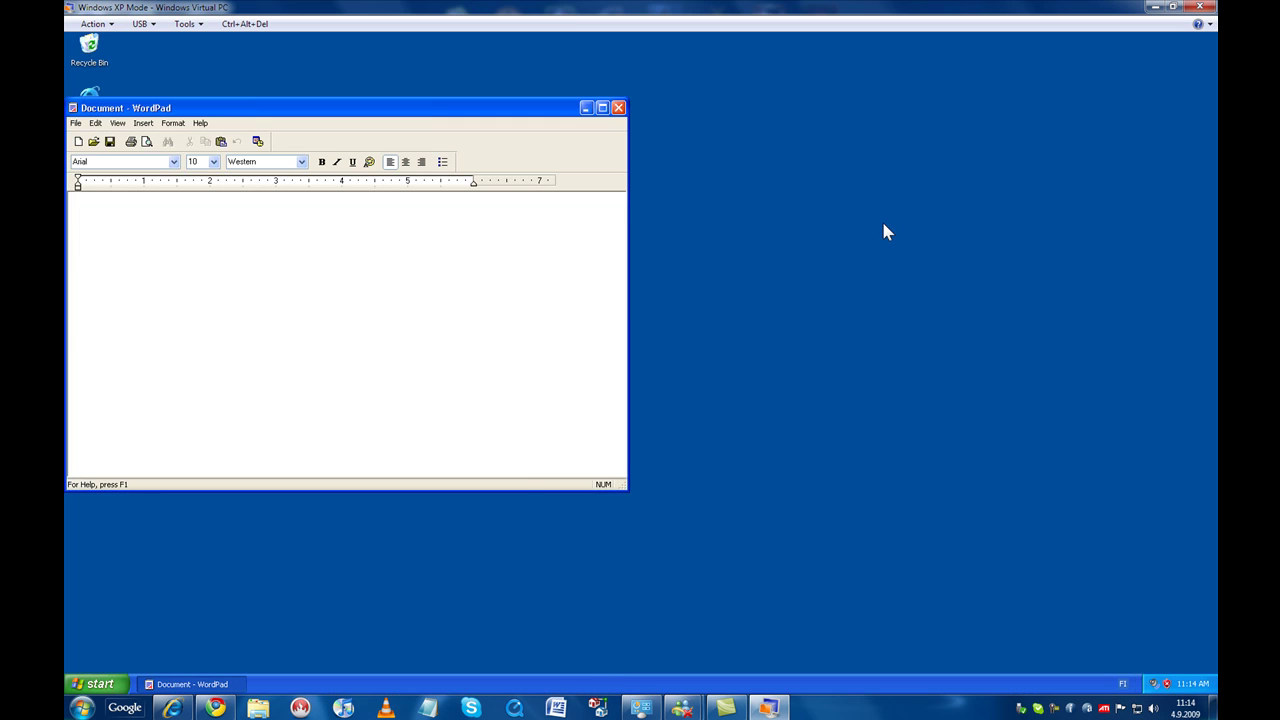
{"action": "left_click_drag", "start_coordinate": [440, 122], "coordinate": [697, 152]}
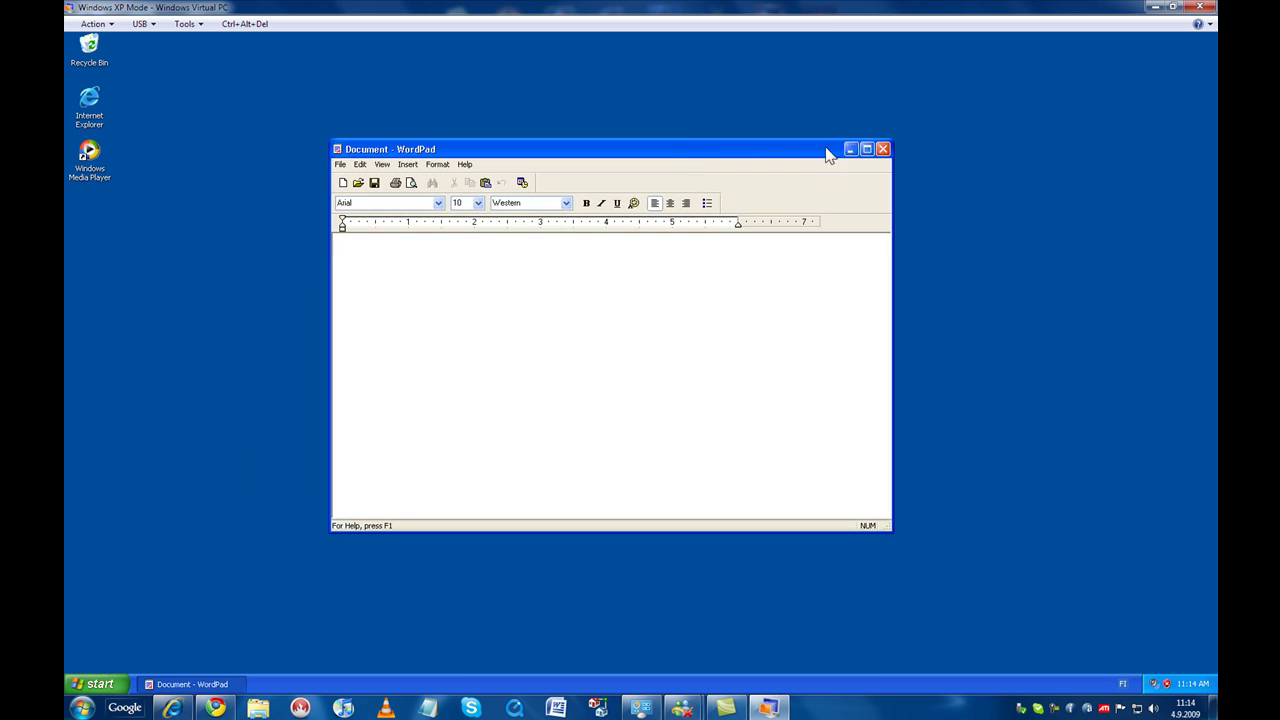
{"action": "left_click", "coordinate": [881, 147]}
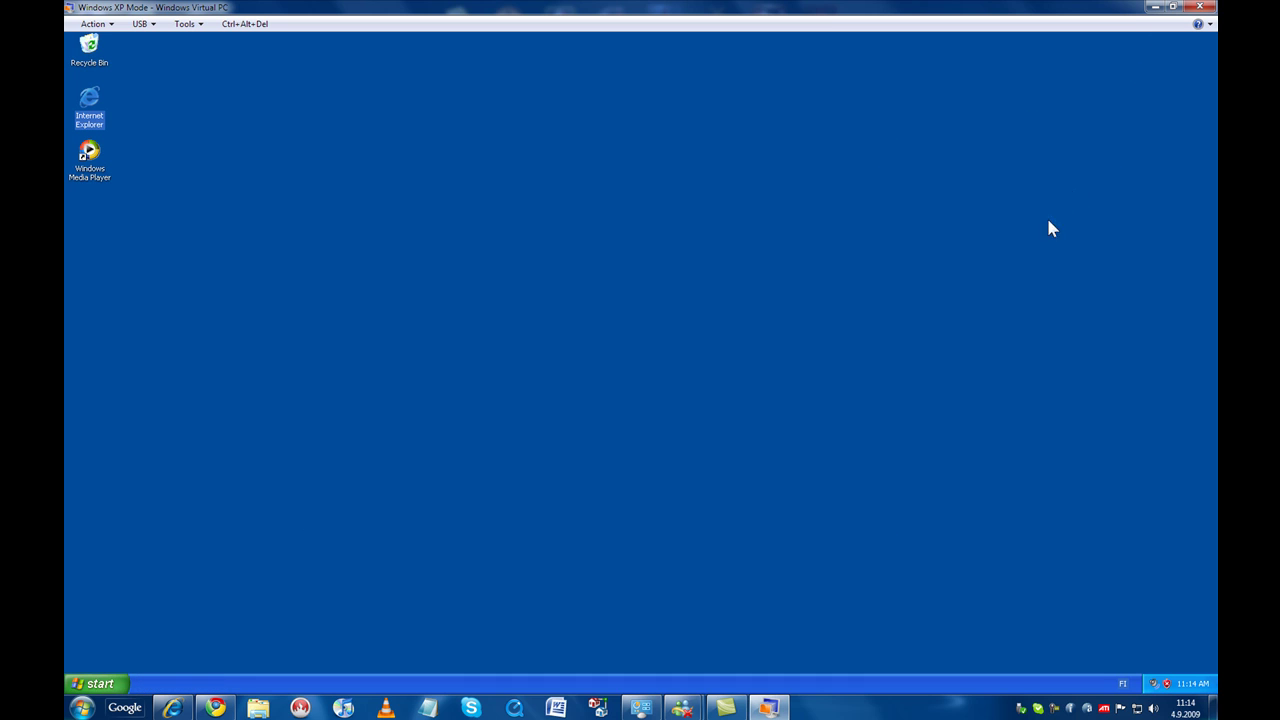
{"action": "double_click", "coordinate": [893, 8]}
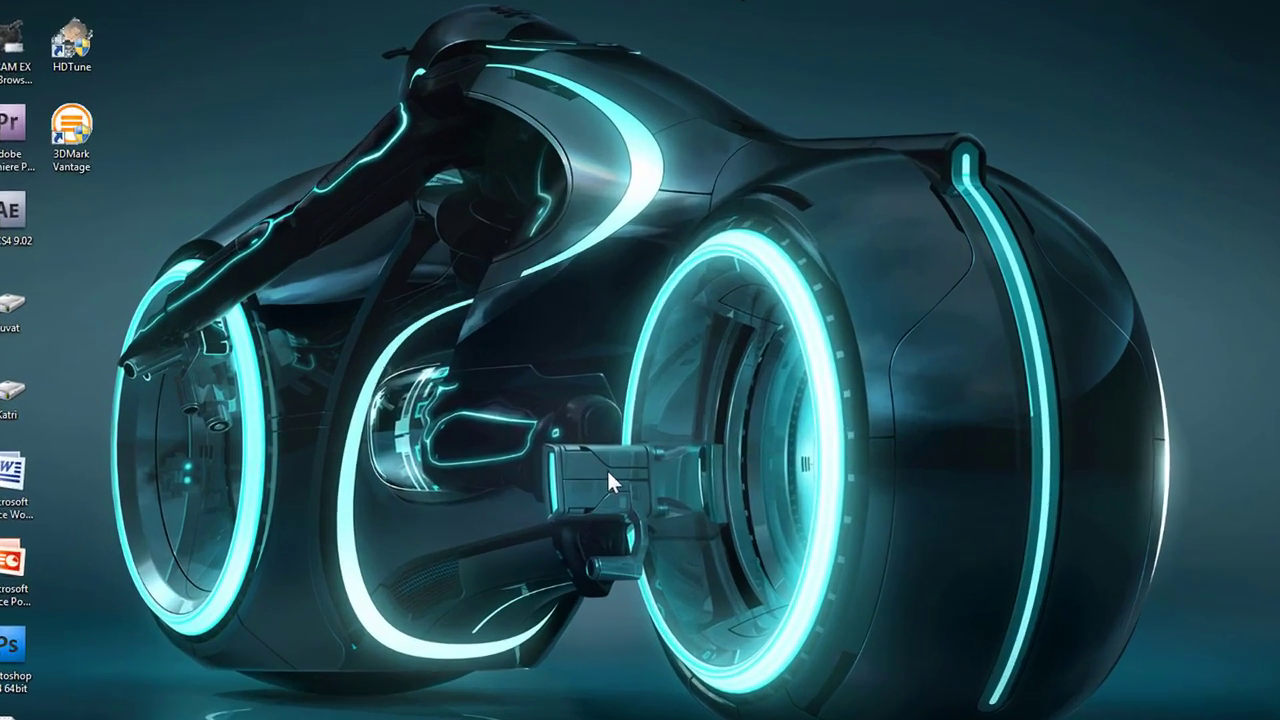
Browse Task Manager's Applications, Processes, Services and Performance tabs, then open Resource Monitor's memory view.
{"action": "key", "text": "ctrl+shift+Escape"}
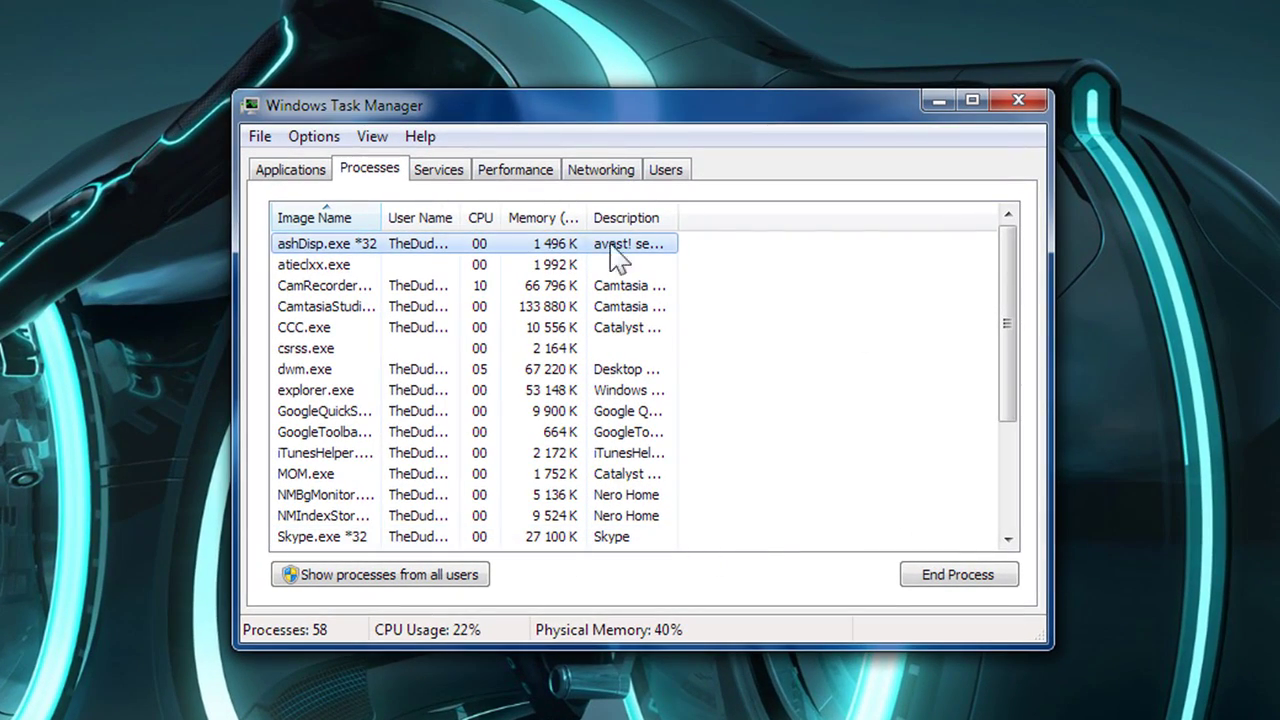
{"action": "left_click", "coordinate": [292, 172]}
{"action": "left_click", "coordinate": [362, 172]}
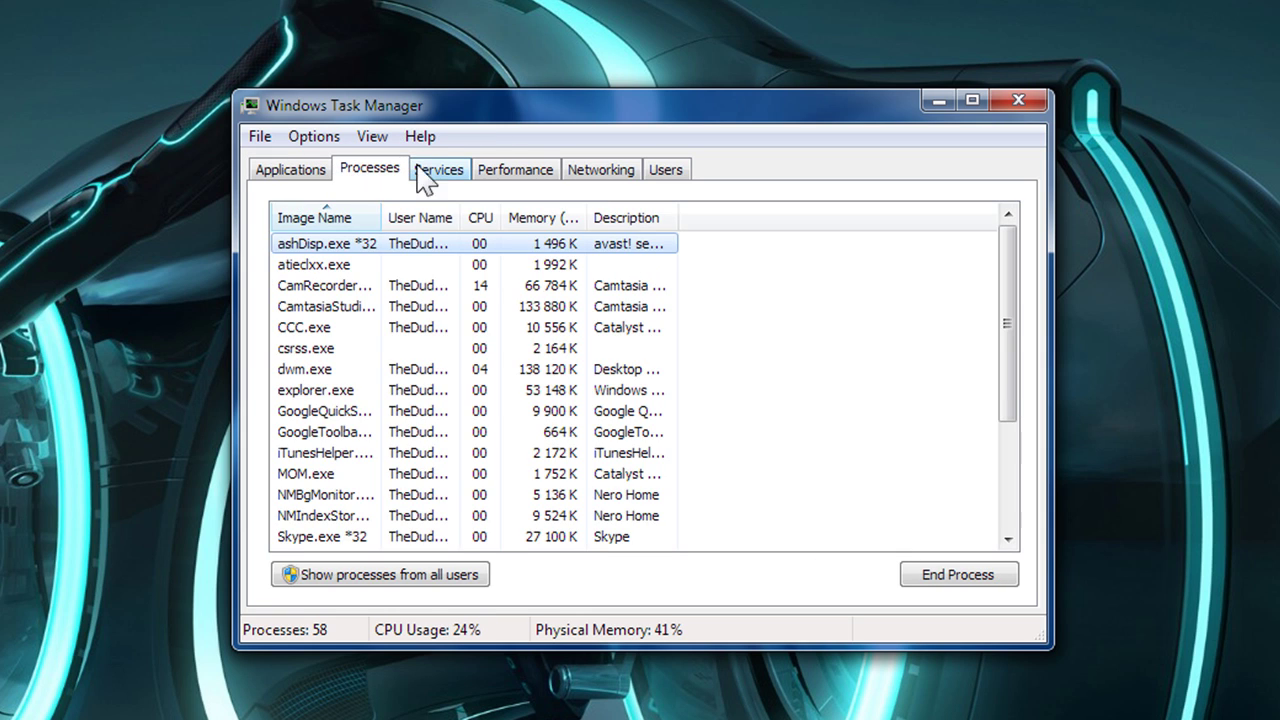
{"action": "left_click", "coordinate": [440, 172]}
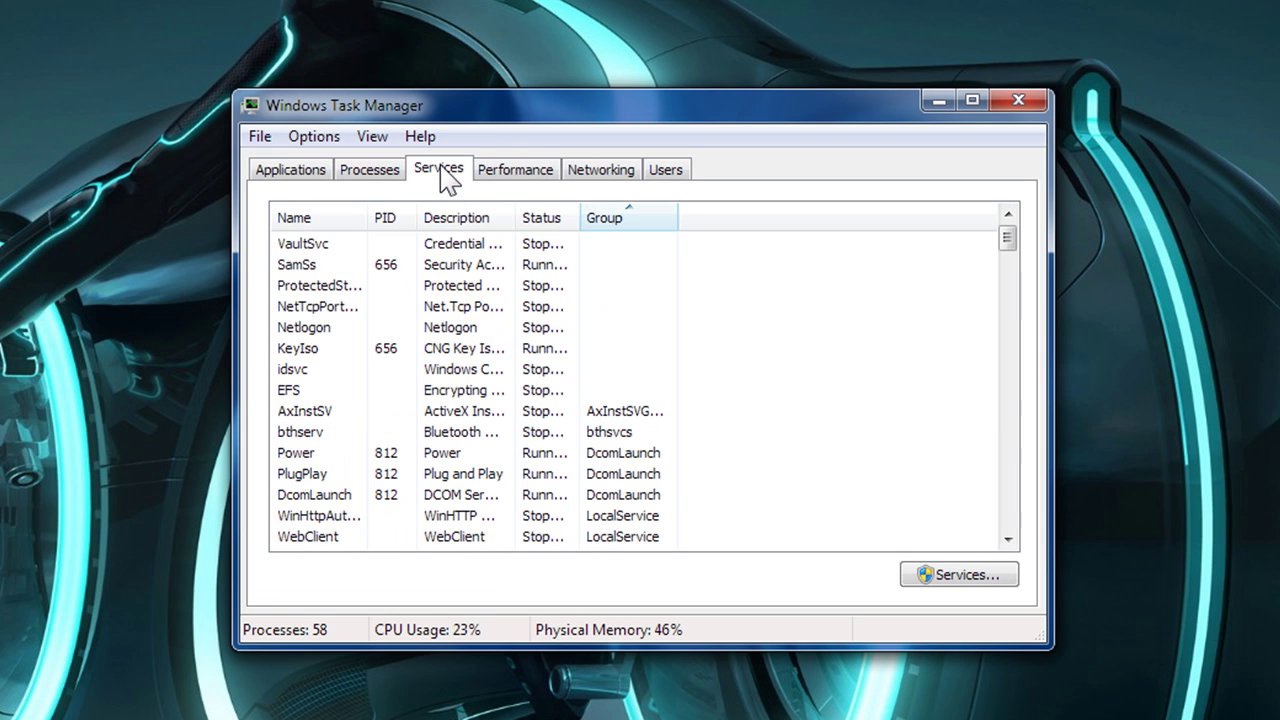
{"action": "left_click", "coordinate": [516, 172]}
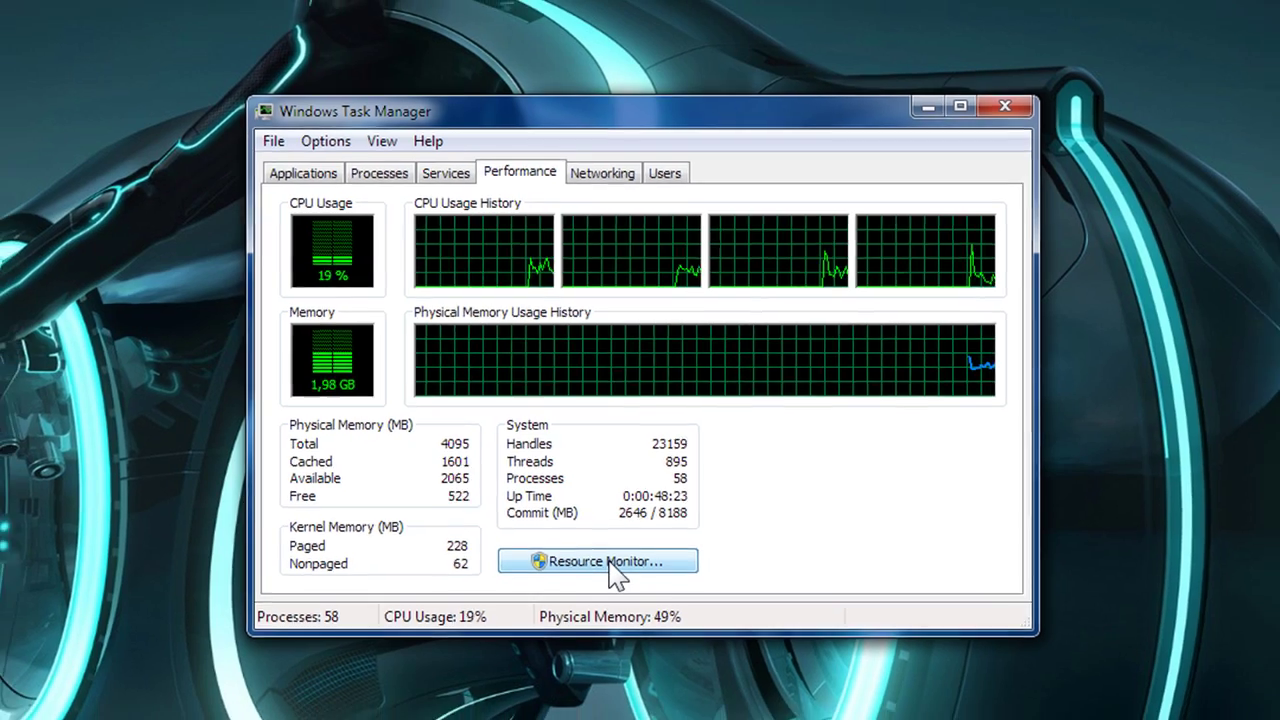
{"action": "left_click", "coordinate": [612, 574]}
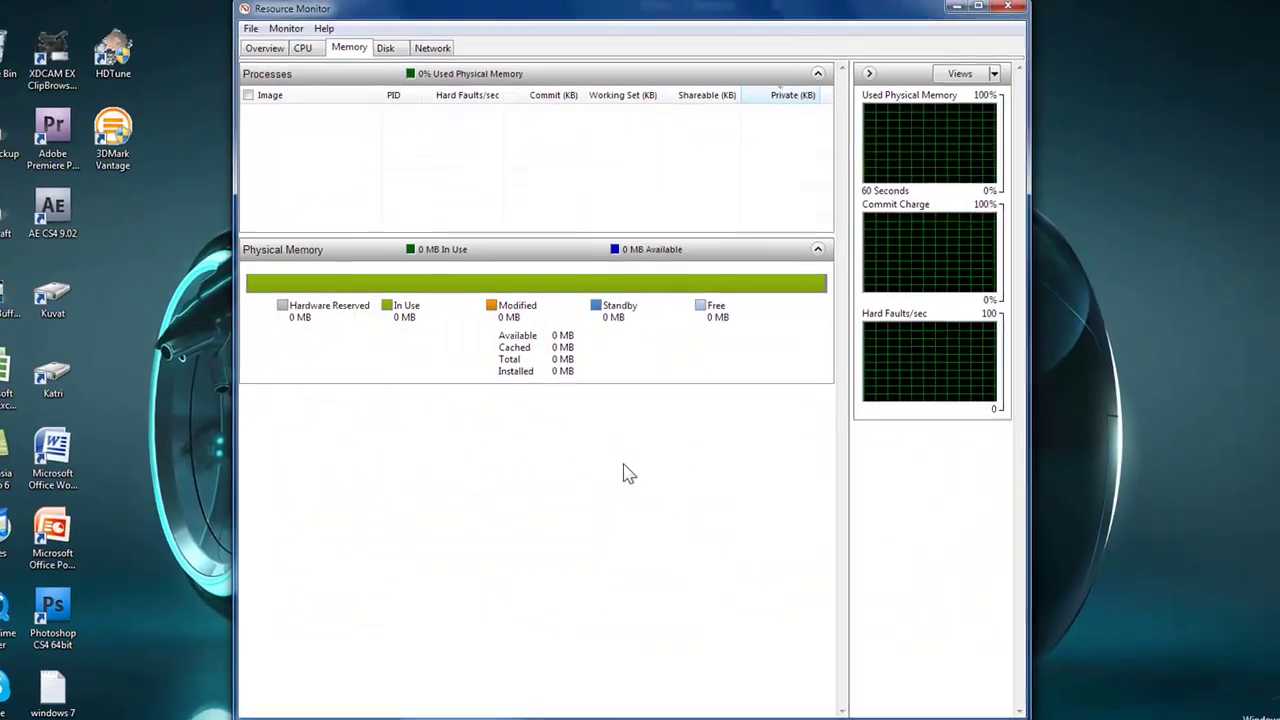